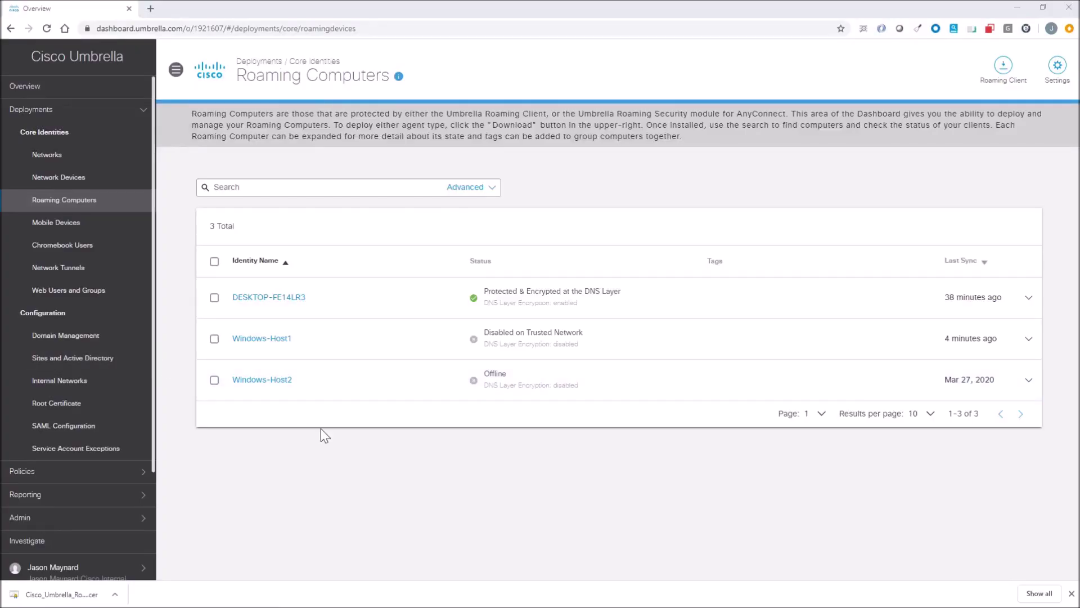
Step: Save the Roaming Computers settings with Enable AnyConnect SWG ticked
left_click(1058, 67)
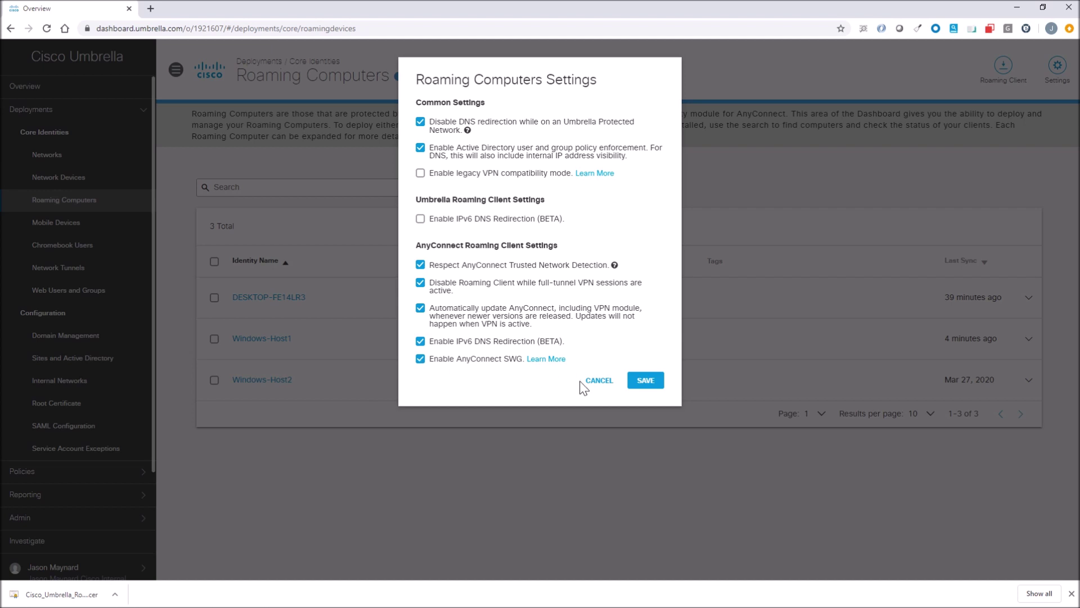
left_click(645, 380)
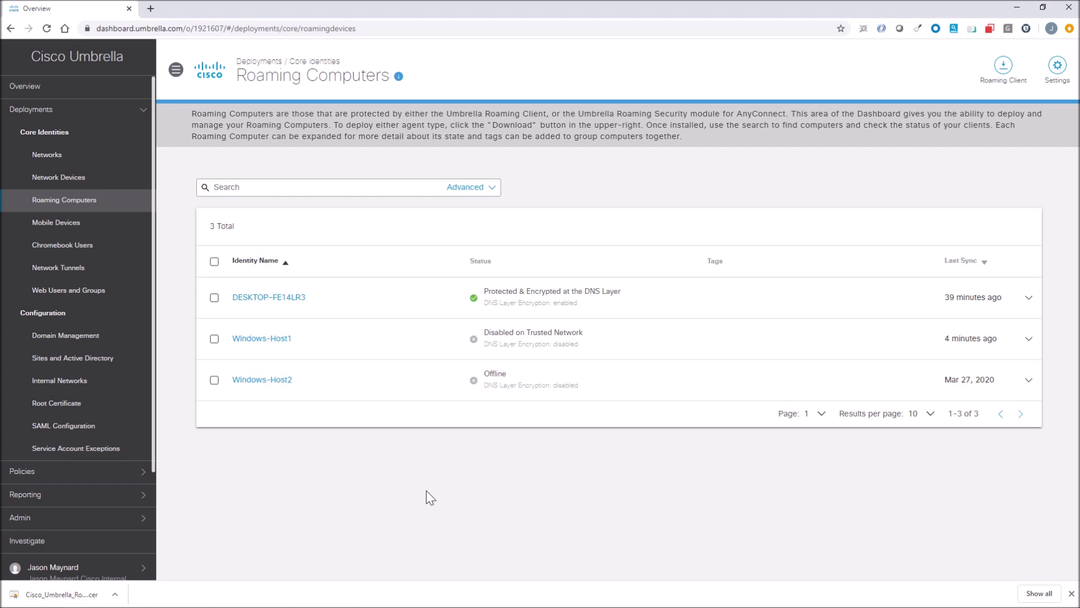
left_click(101, 472)
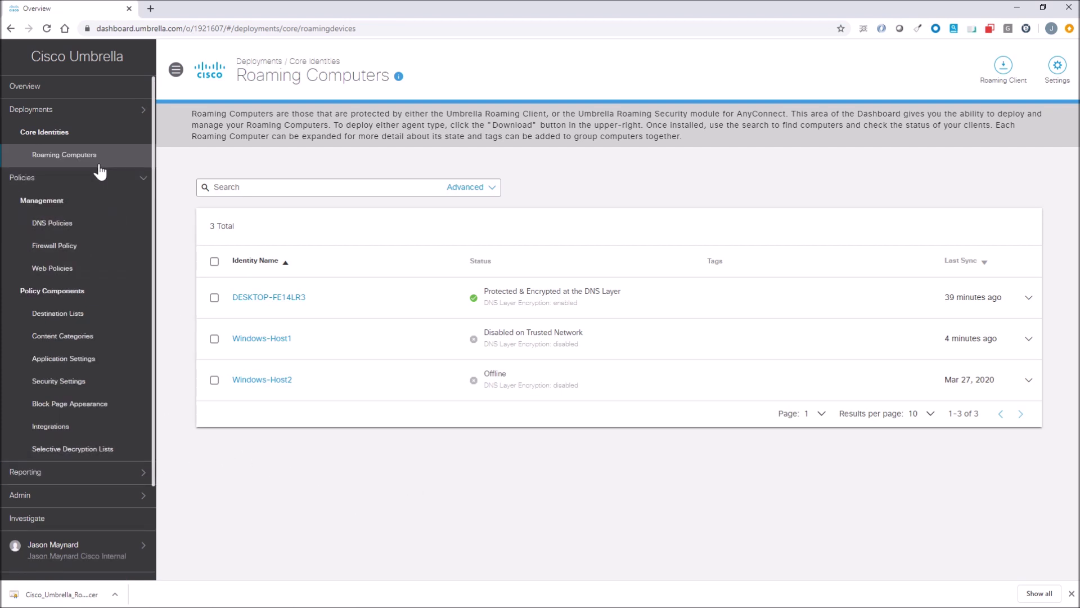
Step: Start a new DNS policy and expand its Advanced Settings
left_click(74, 229)
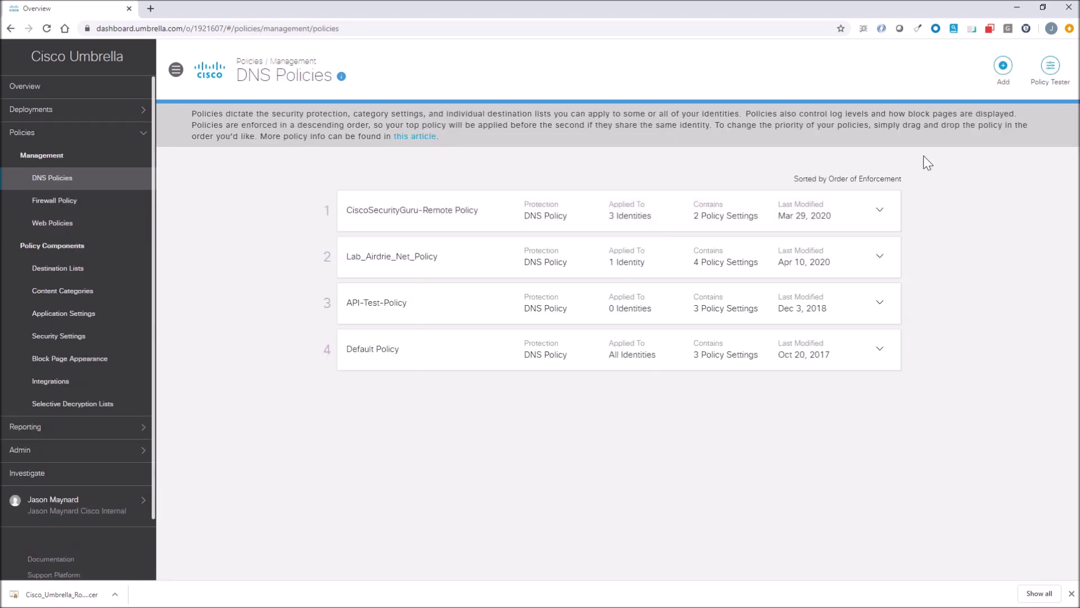
left_click(1004, 66)
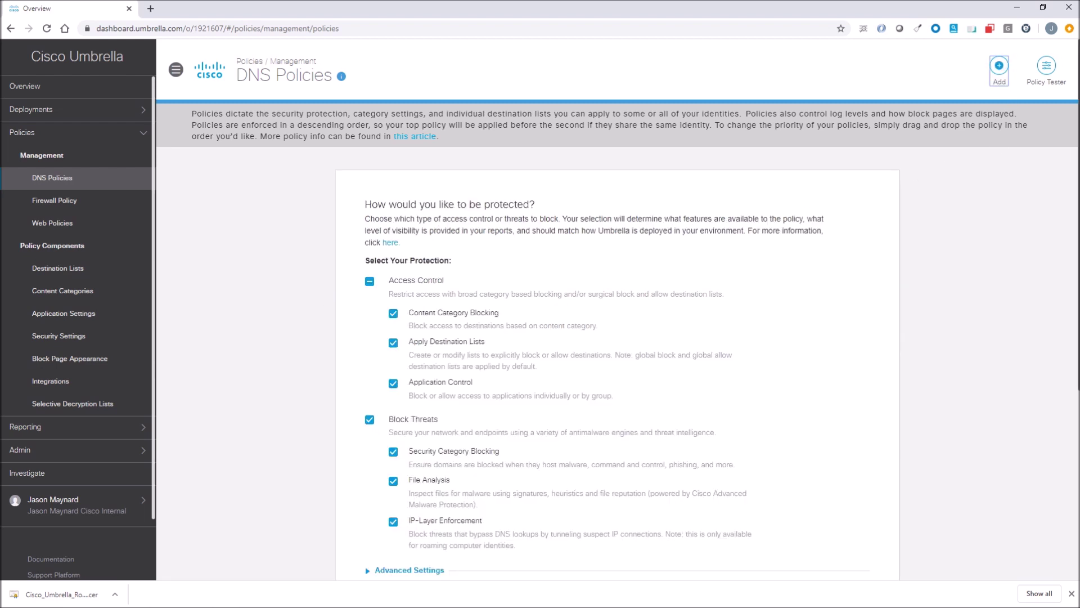
scroll(608, 232, "down", 2)
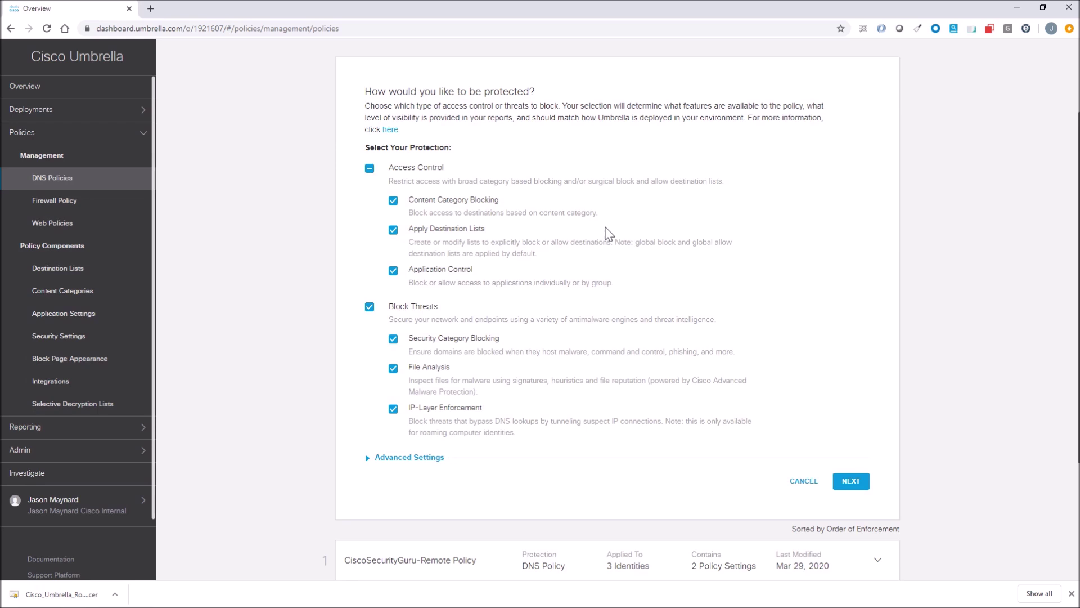
scroll(607, 233, "up", 1)
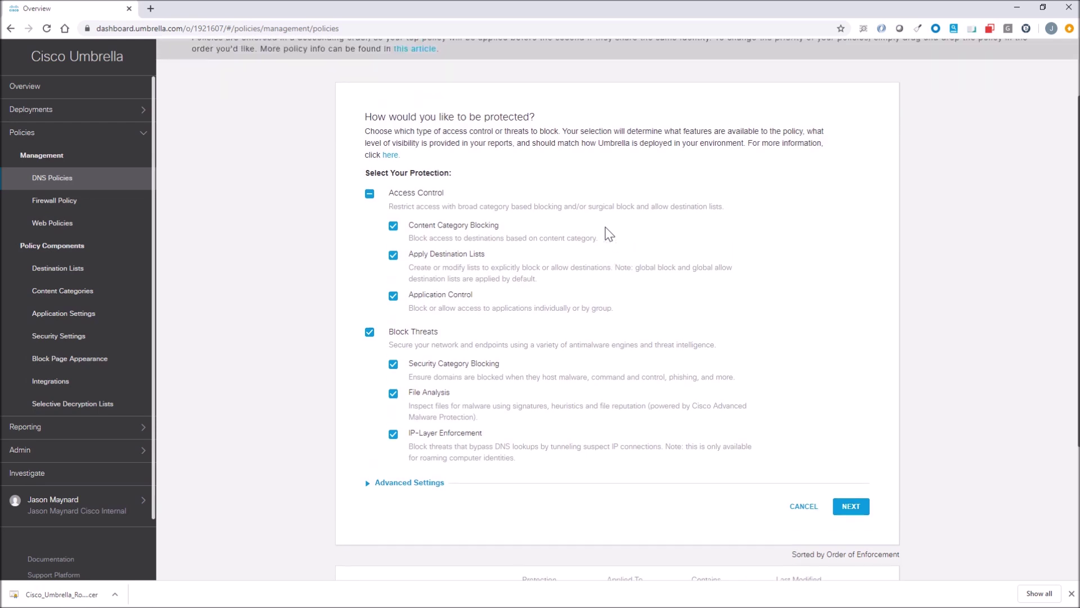
scroll(605, 281, "down", 2)
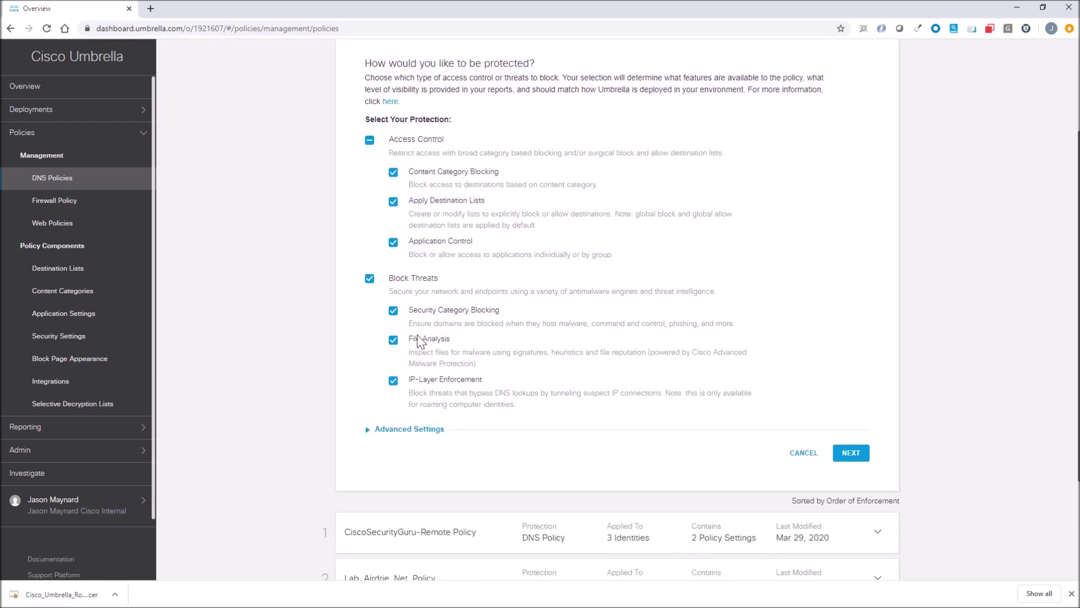
left_click(376, 429)
scroll(376, 402, "down", 2)
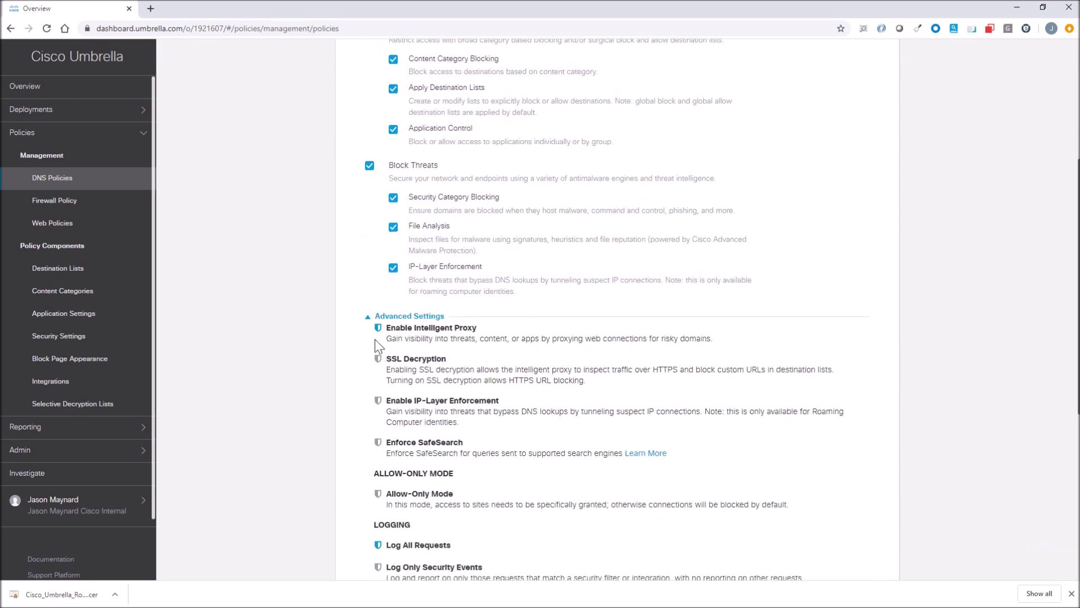
scroll(379, 344, "down", 4)
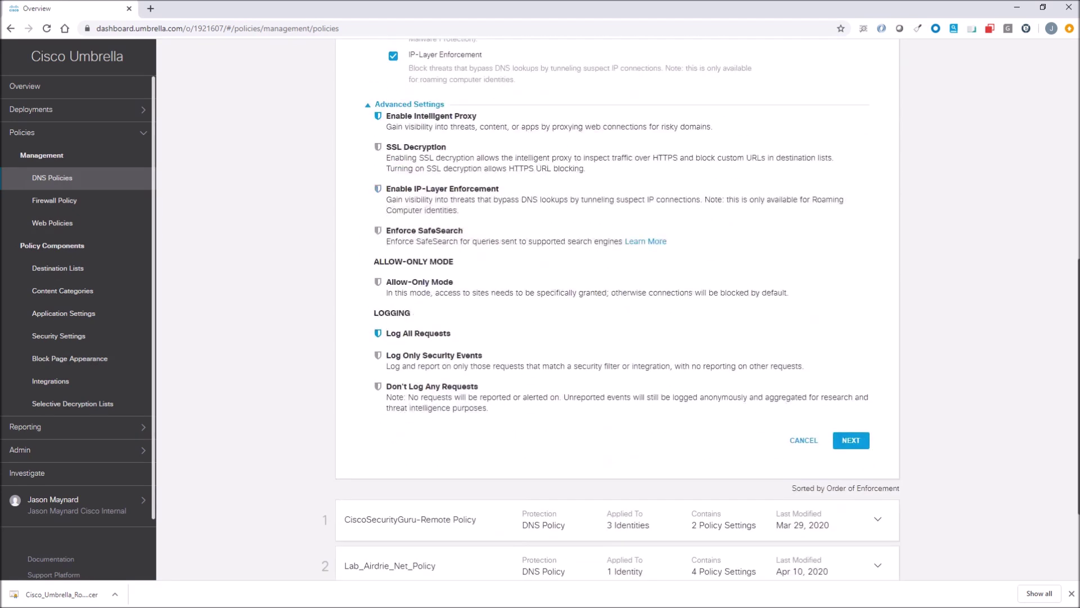
scroll(605, 397, "up", 8)
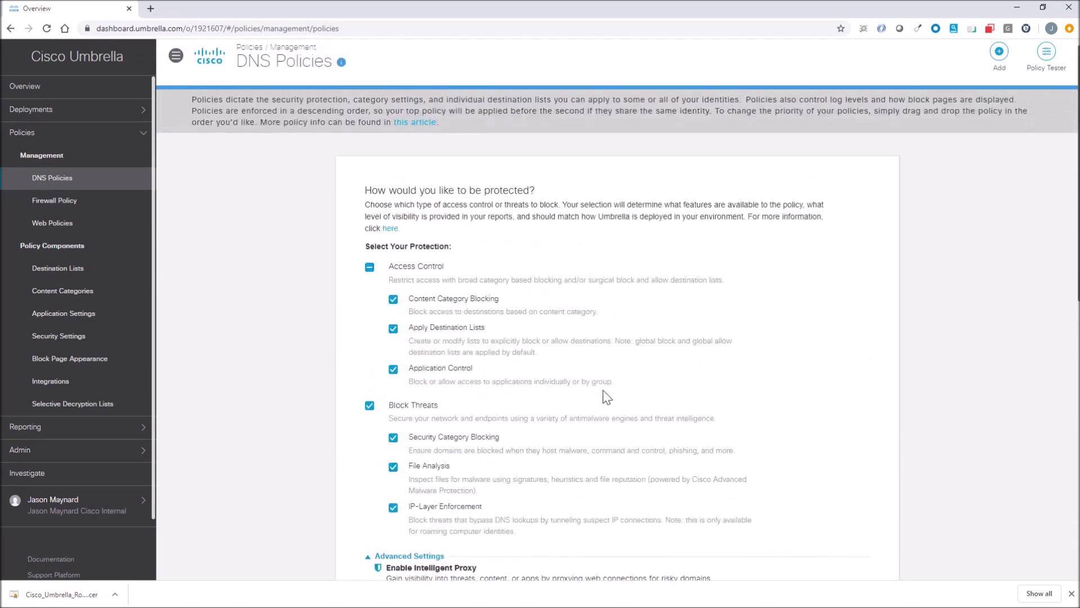
scroll(605, 398, "down", 5)
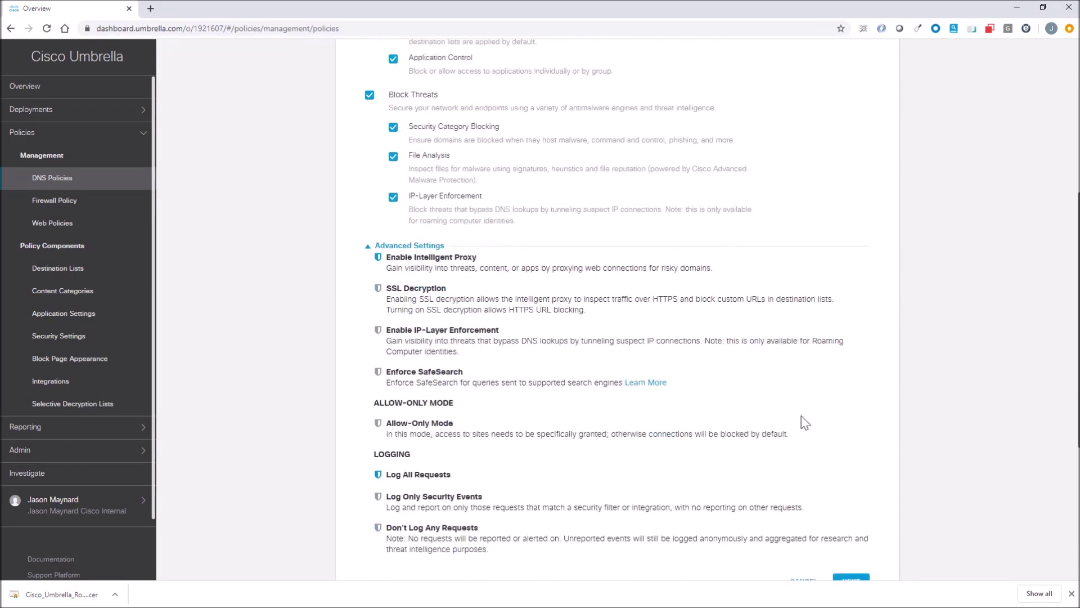
scroll(857, 556, "down", 1)
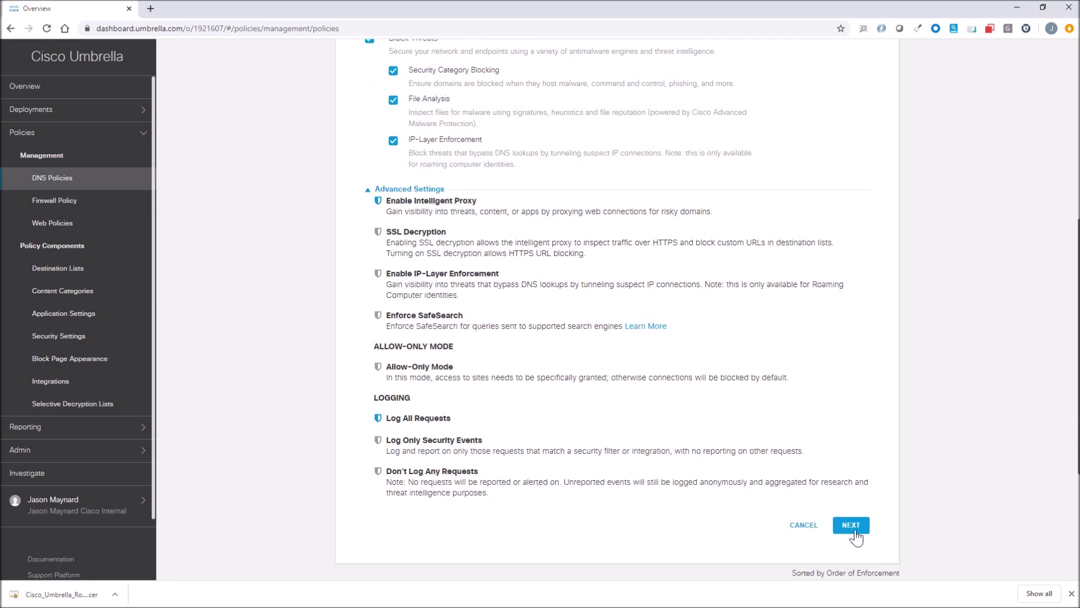
left_click(853, 529)
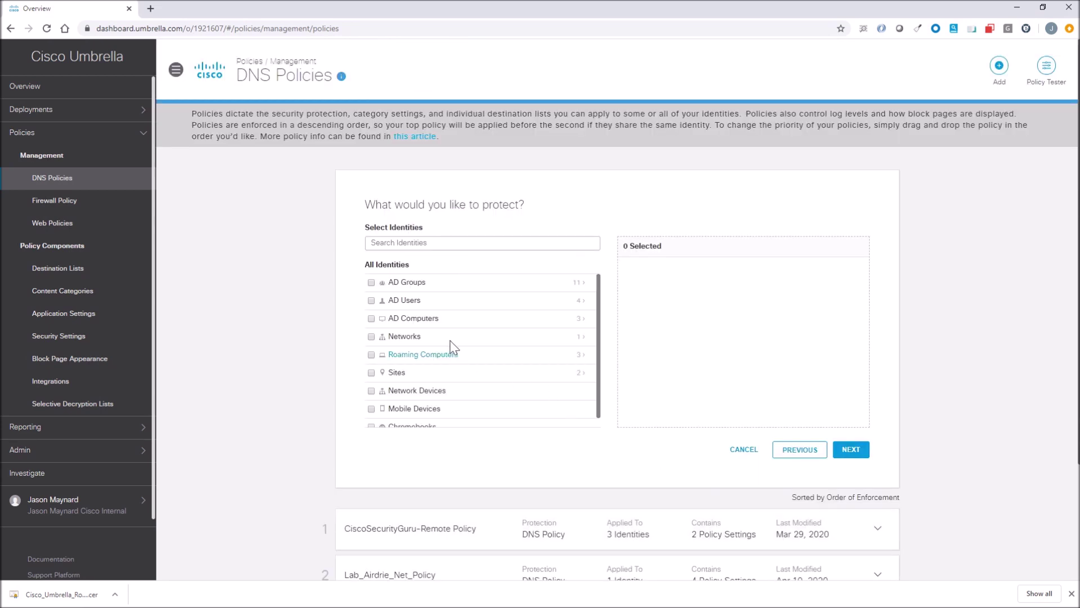
Step: Apply the policy to roaming computers Windows-Host1 and Windows-Host2
left_click(409, 355)
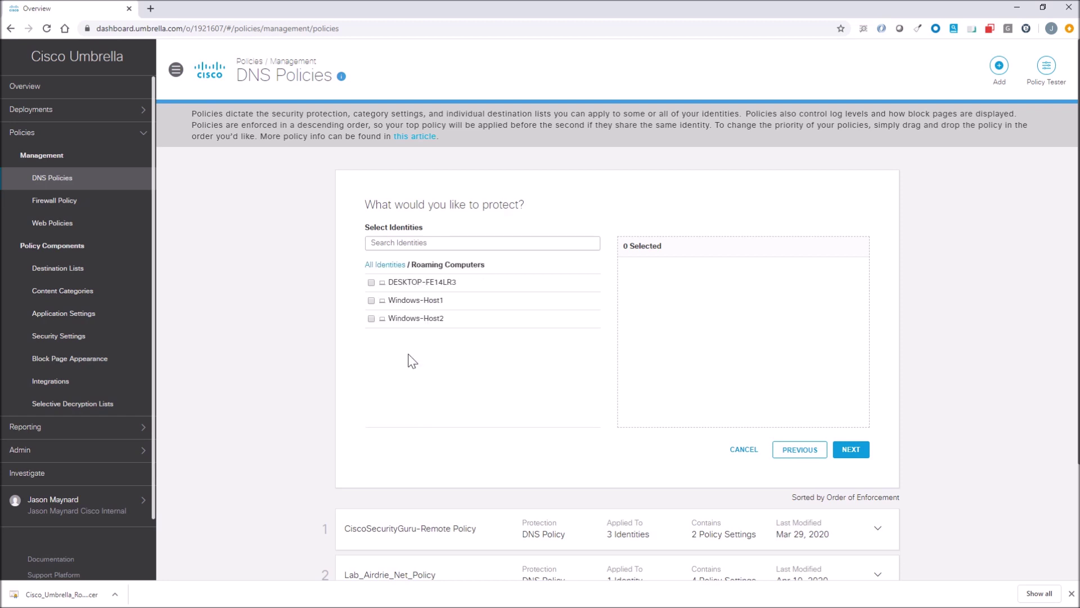
left_click(371, 300)
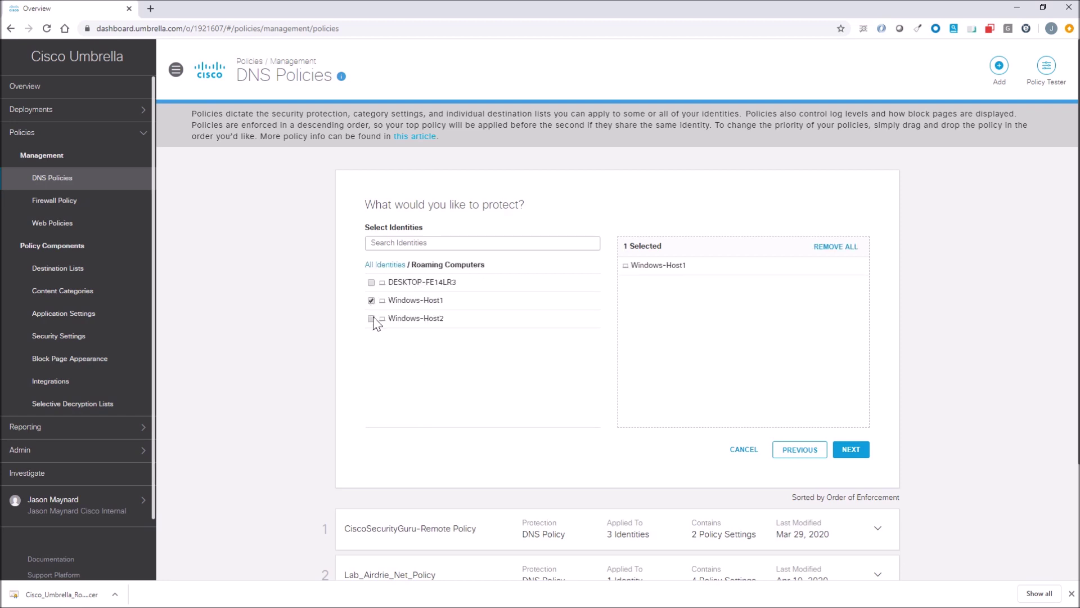
left_click(372, 318)
left_click(850, 450)
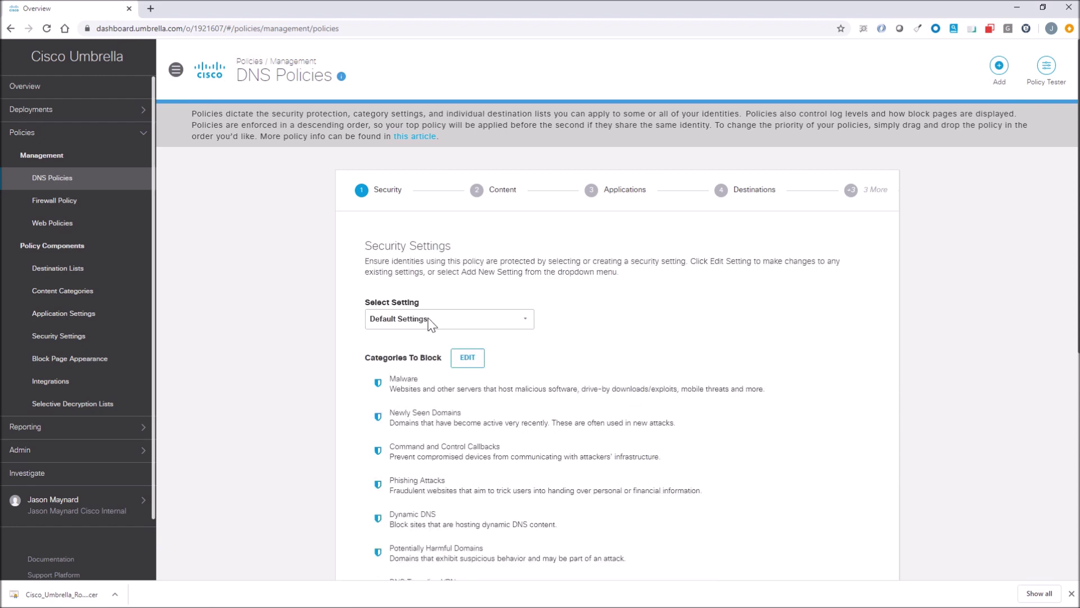
Step: Create a new security setting named Lab Roaming Security Setting
left_click(448, 325)
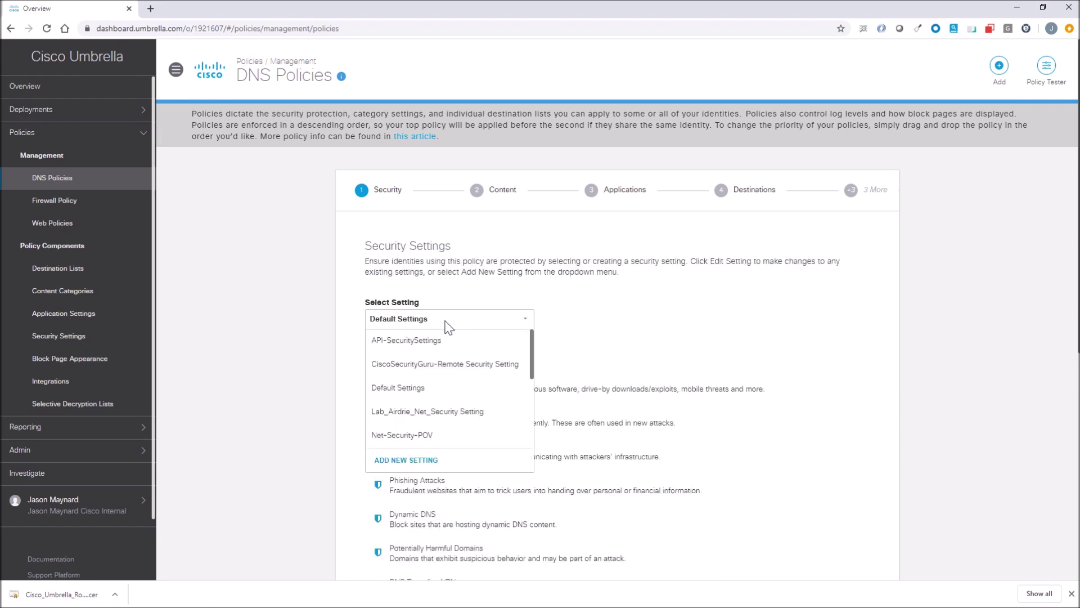
left_click(428, 461)
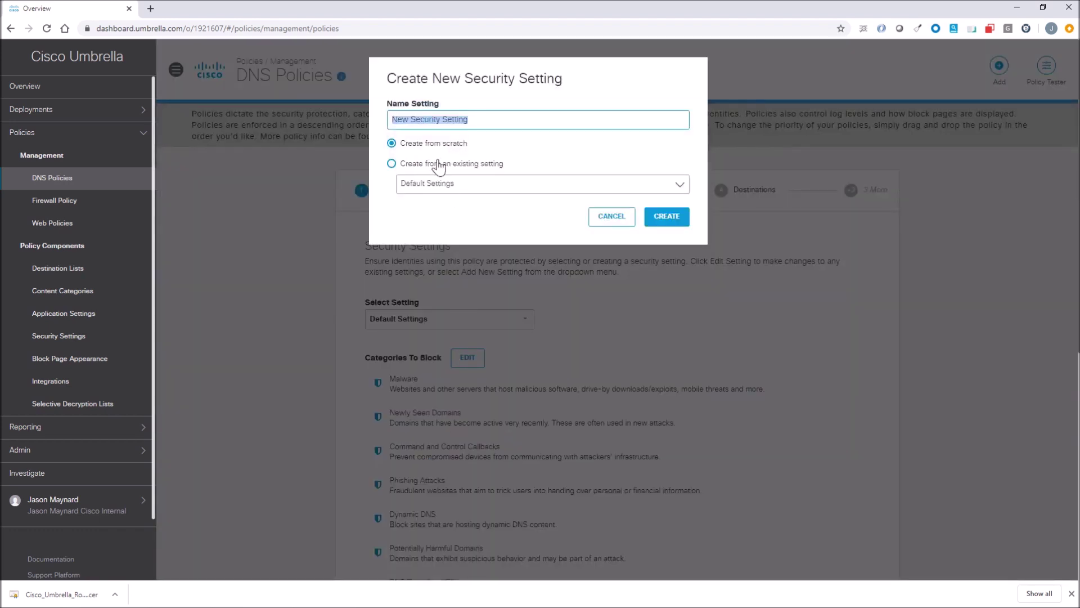
left_click(409, 120)
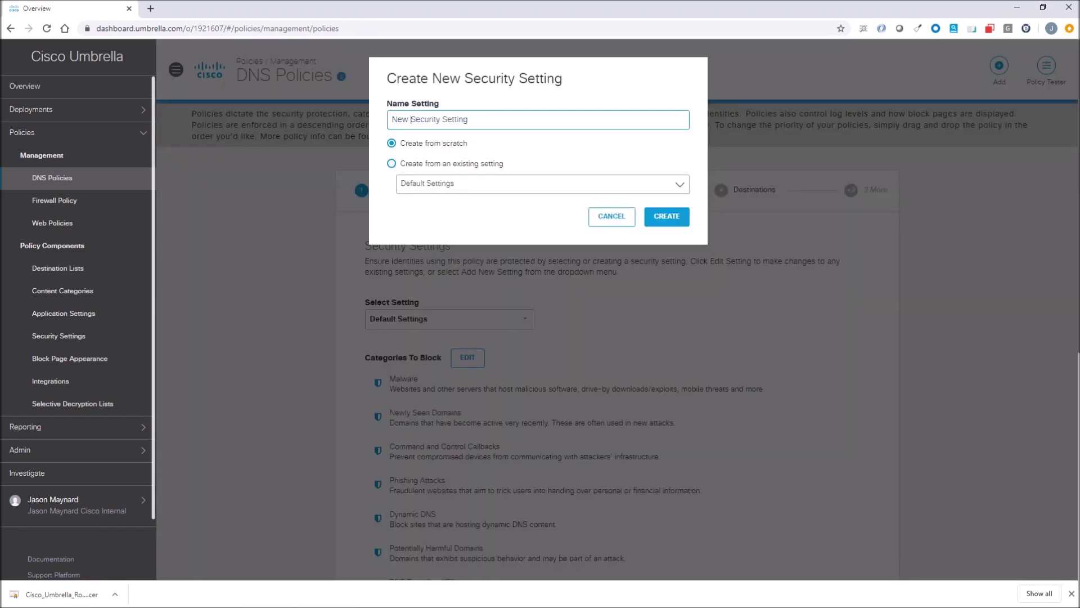
left_click_drag(411, 119, 364, 117)
type("Lan")
key("BackSpace")
type("b ROa")
key("BackSpace")
key("BackSpace")
type("oaming")
left_click(669, 224)
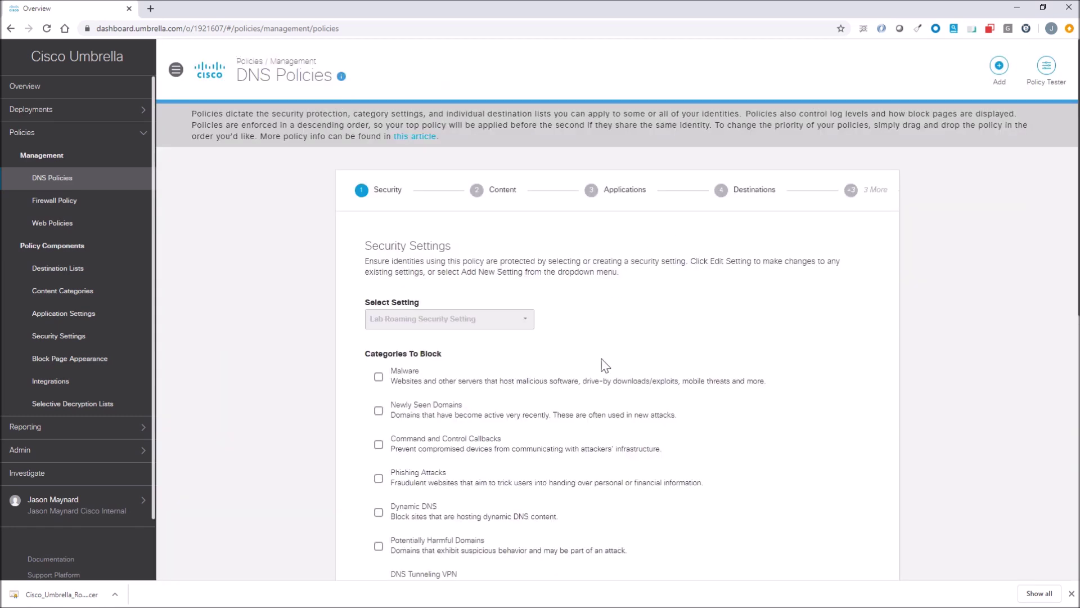
Step: Block all eight threat categories, from Newly Seen Domains to Cryptomining, and save the setting
left_click(379, 411)
left_click(378, 479)
scroll(379, 484, "down", 3)
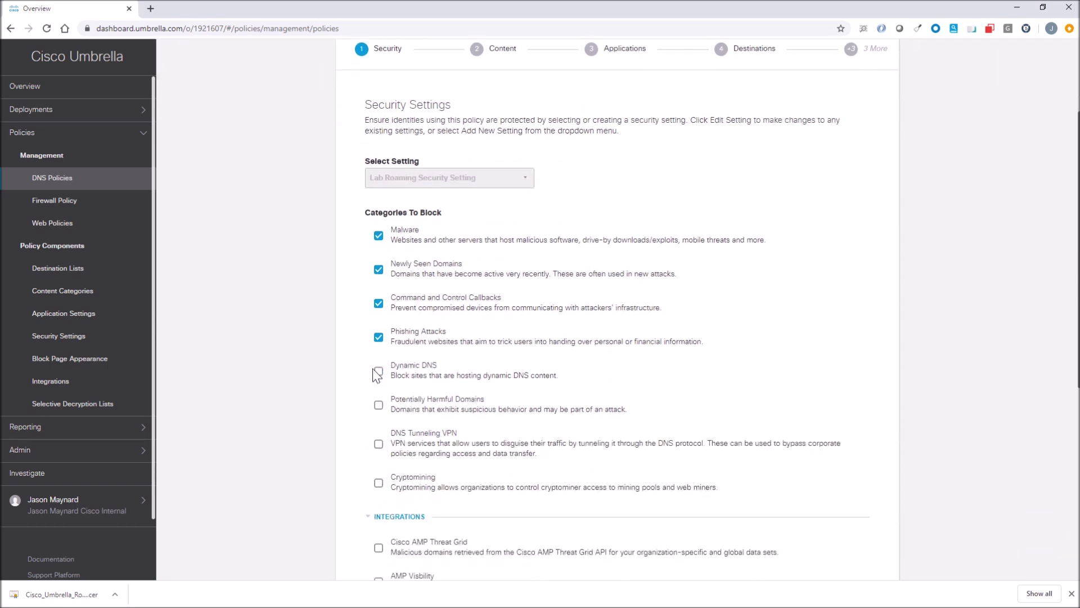
left_click(379, 372)
left_click(379, 405)
left_click(378, 444)
left_click(378, 482)
scroll(450, 382, "down", 3)
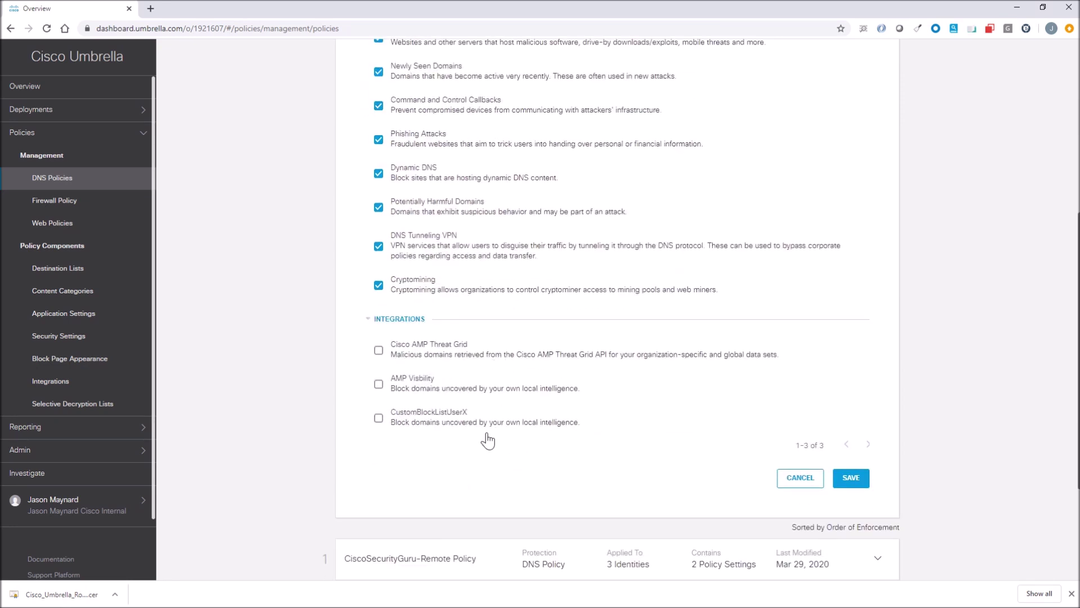
scroll(506, 439, "down", 2)
scroll(574, 394, "up", 2)
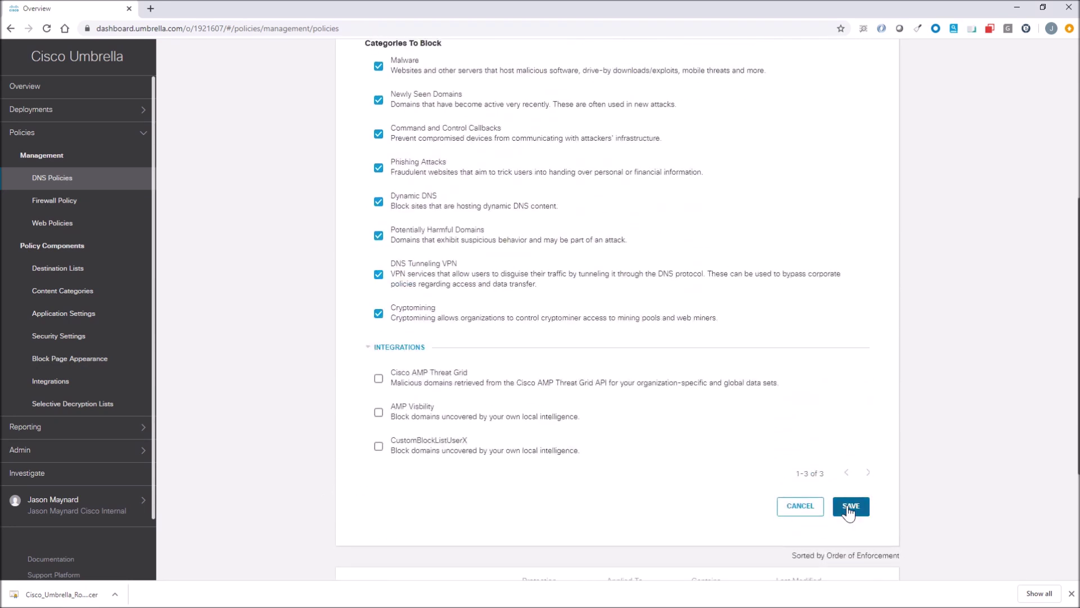
left_click(851, 484)
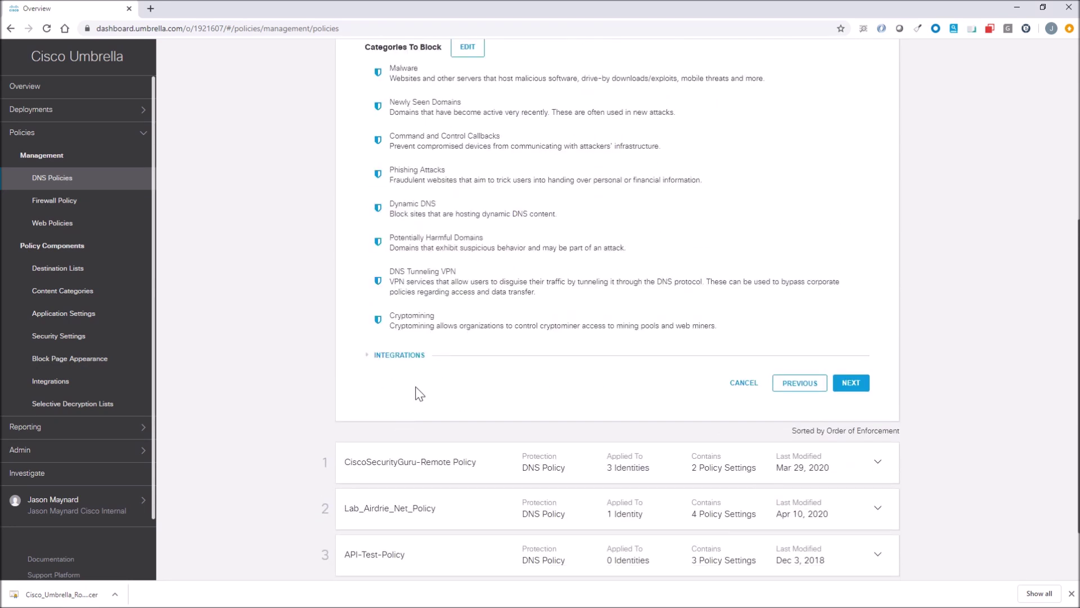
left_click(372, 357)
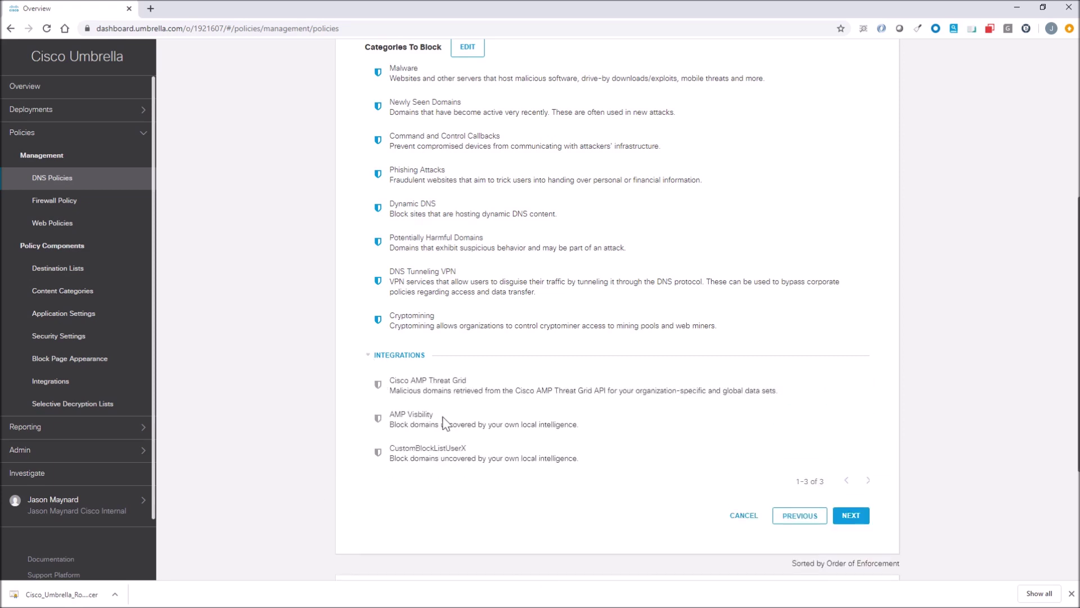
left_click(851, 515)
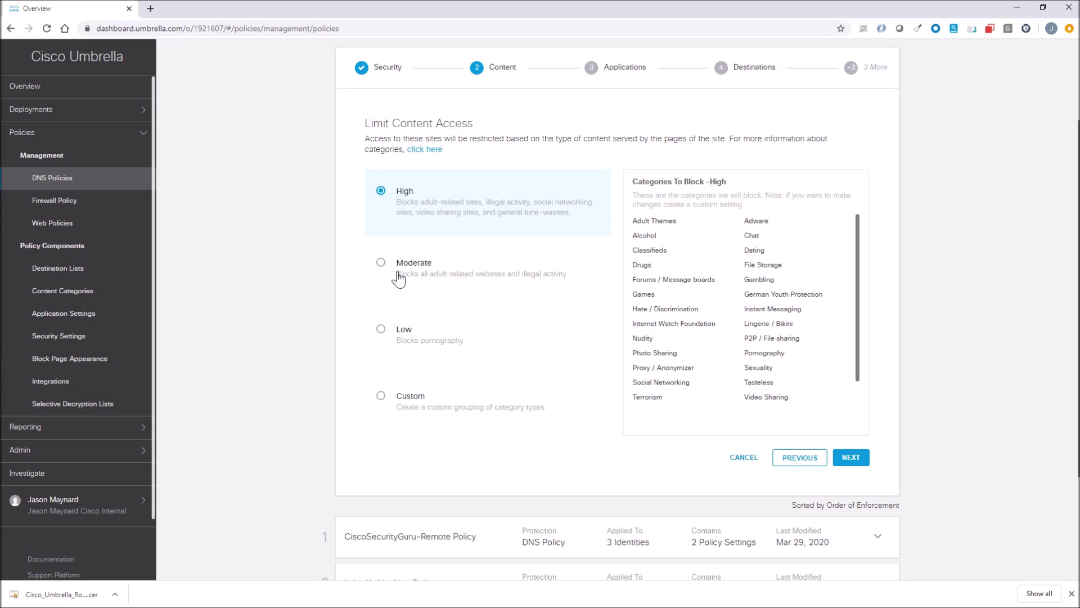
Step: Switch content access to a custom setting and start a new category setting
left_click(412, 403)
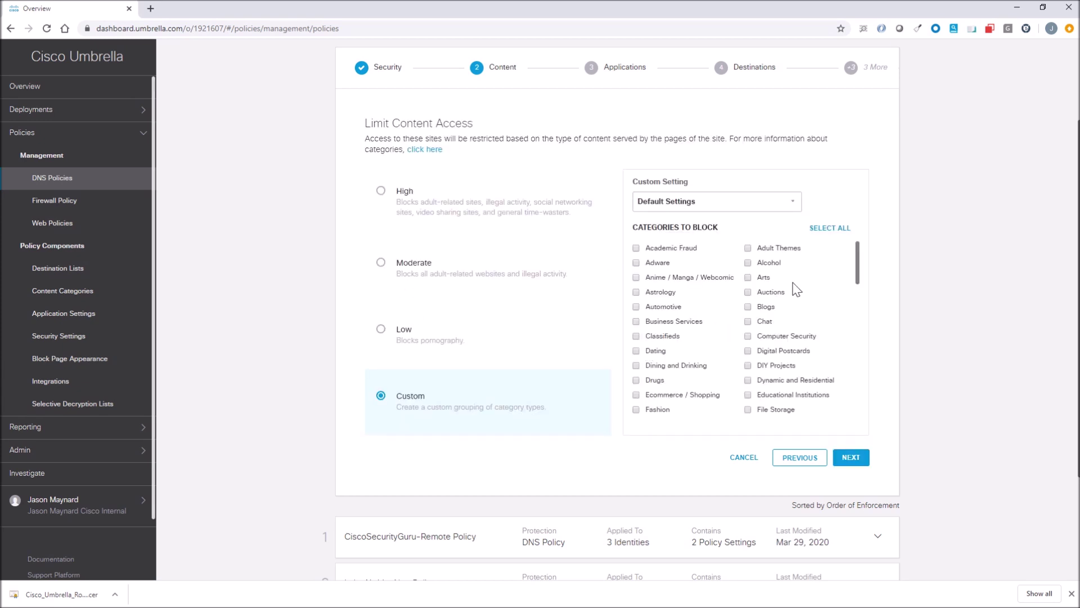
left_click_drag(858, 261, 874, 423)
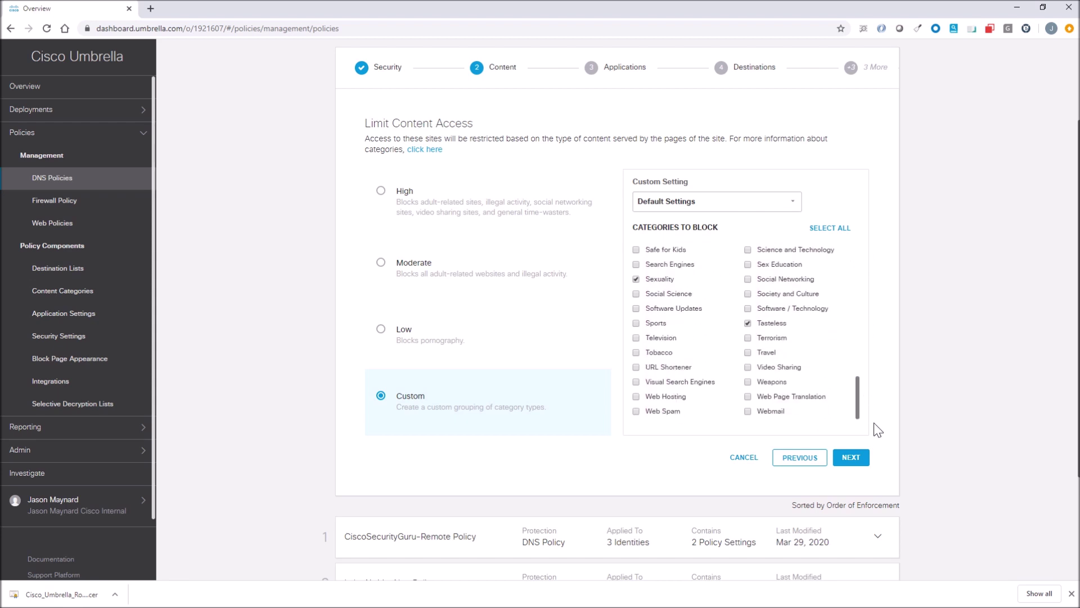
left_click(796, 208)
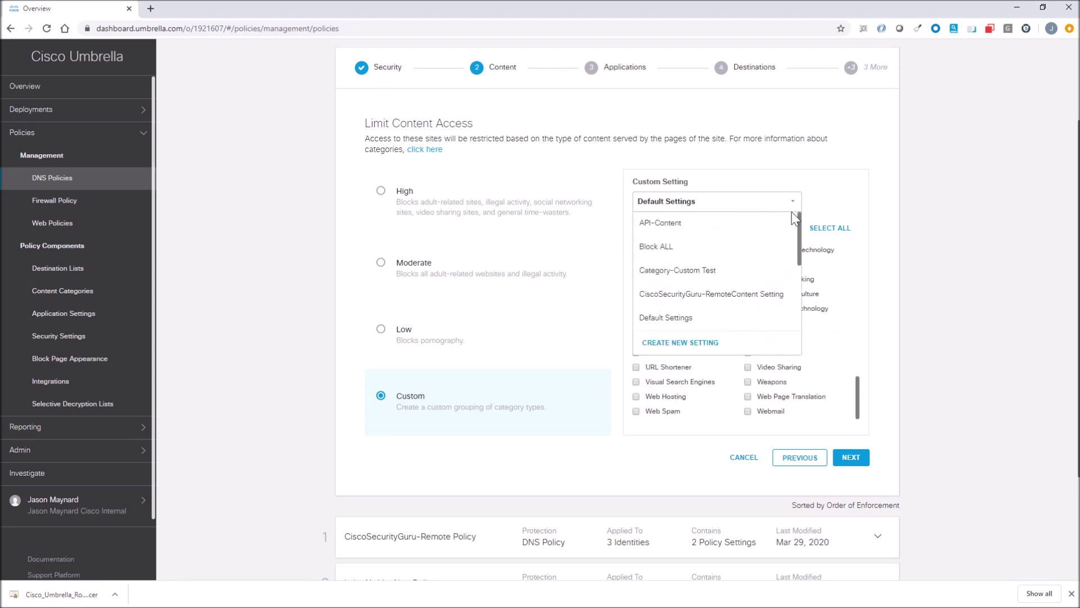
left_click(679, 343)
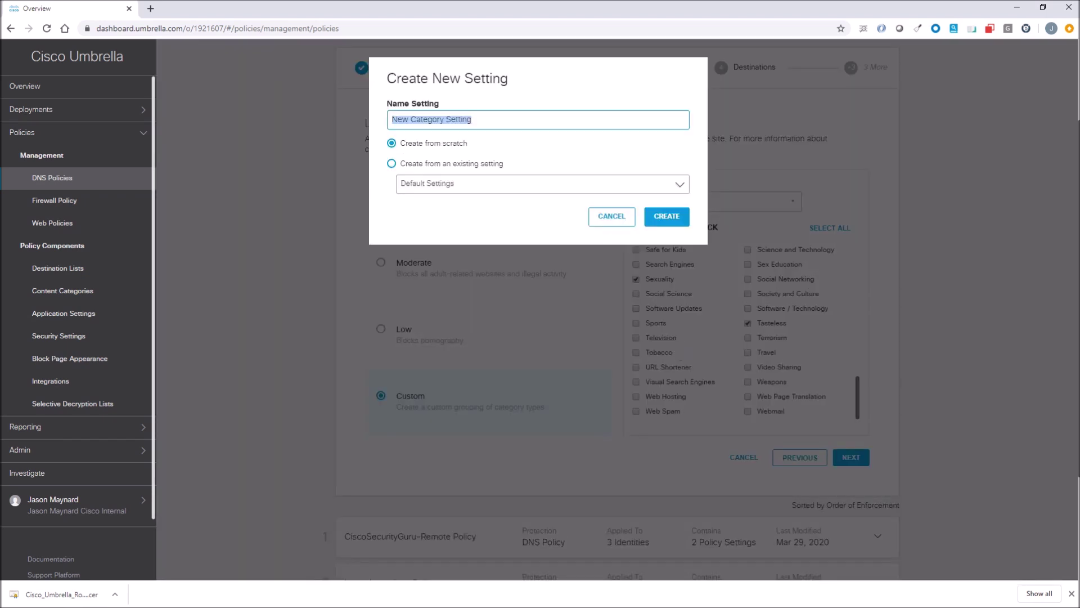
Step: Name it Lab Roaming Category Setting and create it with no categories blocked
left_click(389, 119)
double_click(388, 120)
key("BackSpace")
type("Lab Roma")
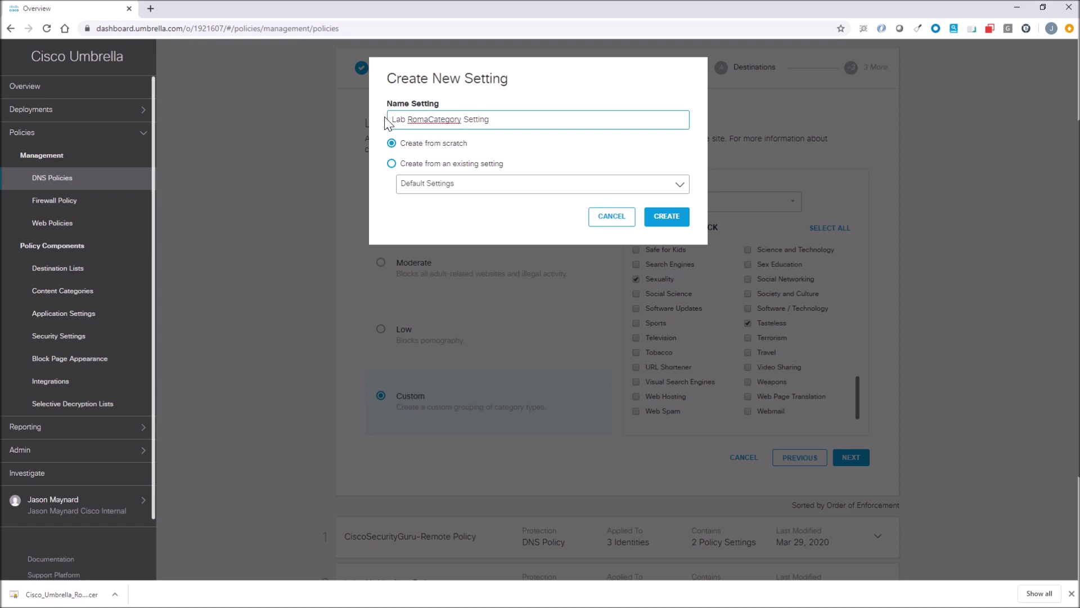
type("in")
key("BackSpace")
key("BackSpace")
key("BackSpace")
key("BackSpace")
type("aming")
key("shift+Home")
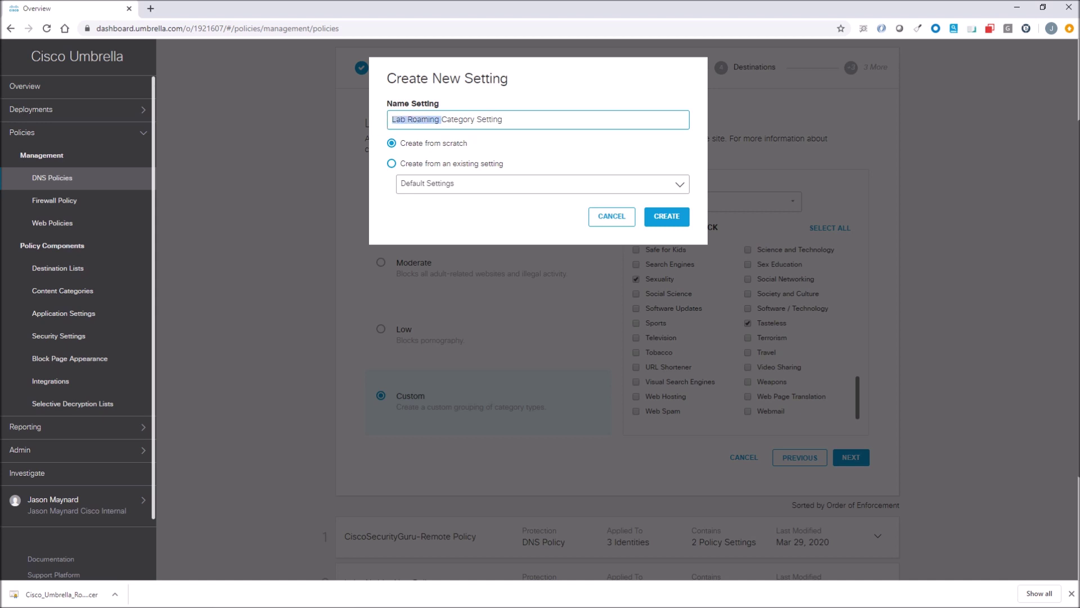
left_click(667, 216)
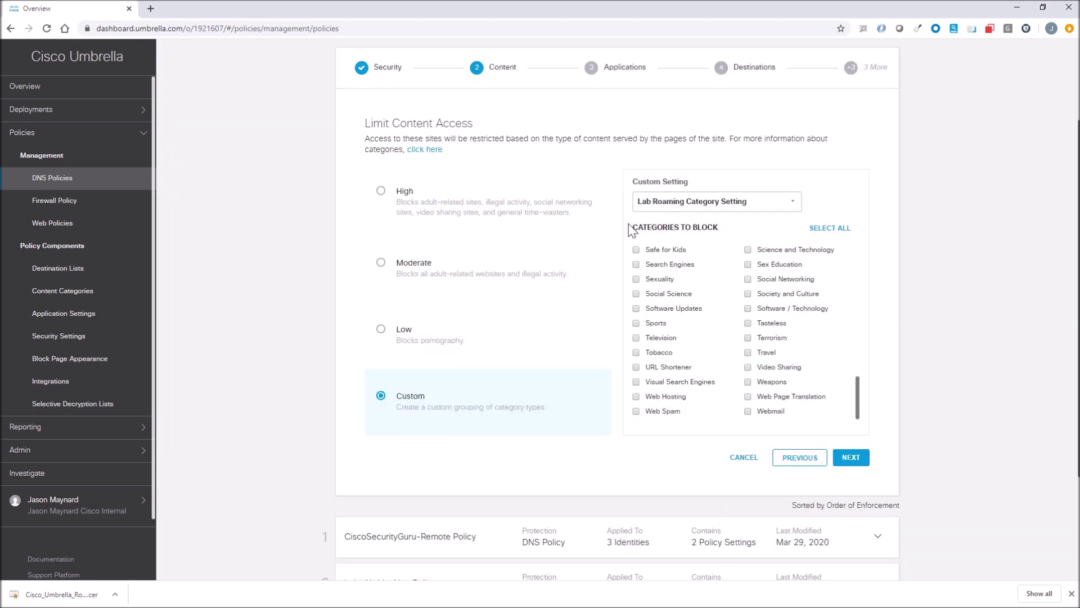
mouse_move(857, 406)
left_mouse_down()
mouse_move(869, 283)
mouse_move(862, 413)
left_mouse_up()
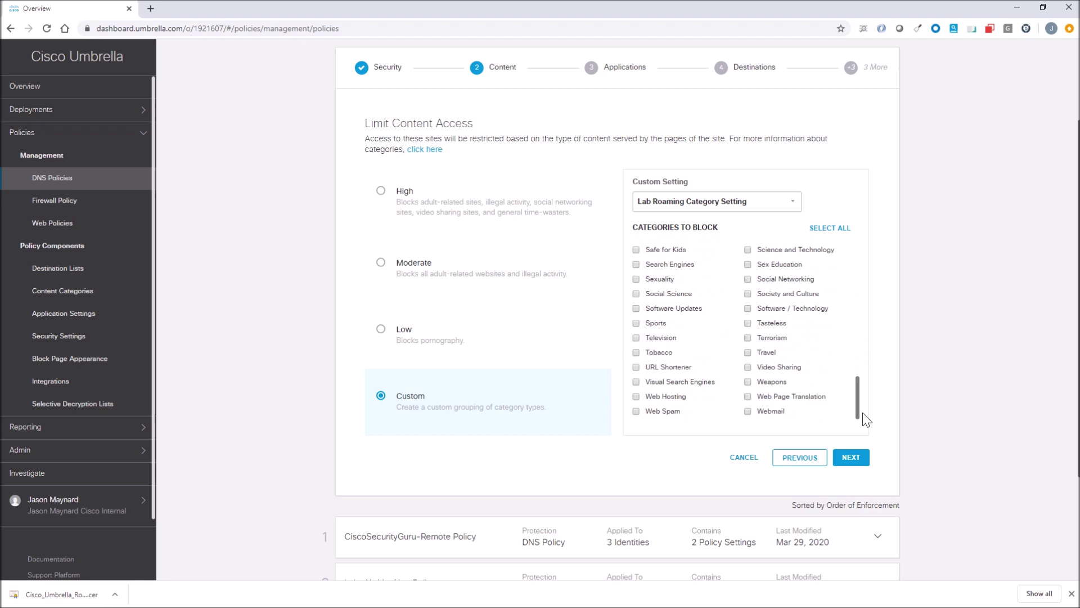
left_click(840, 458)
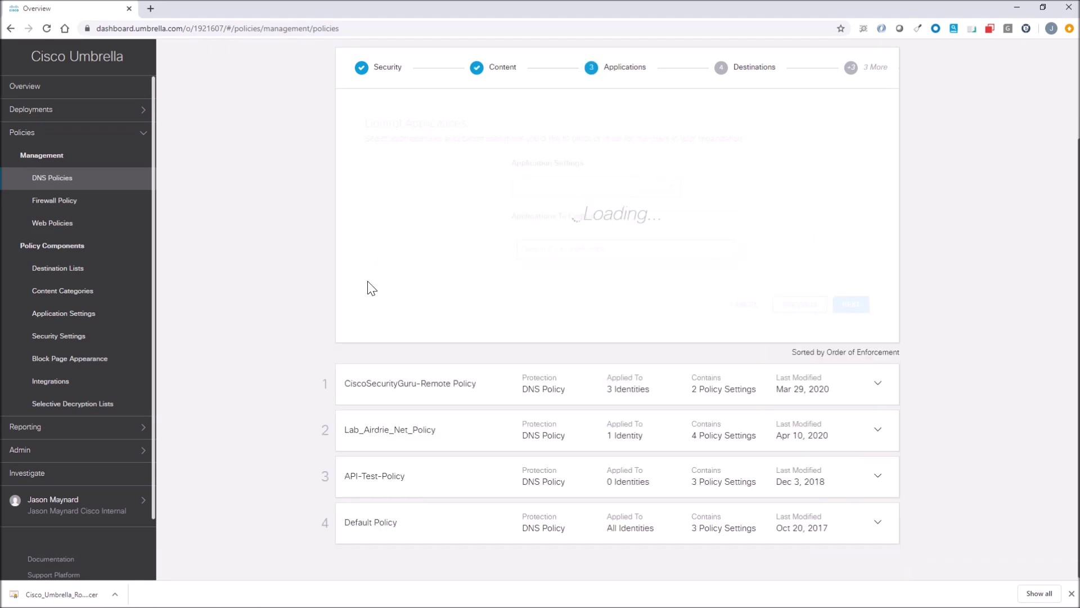
Step: Create and save a new application setting named Lab Roaming Application Setting
left_click(615, 192)
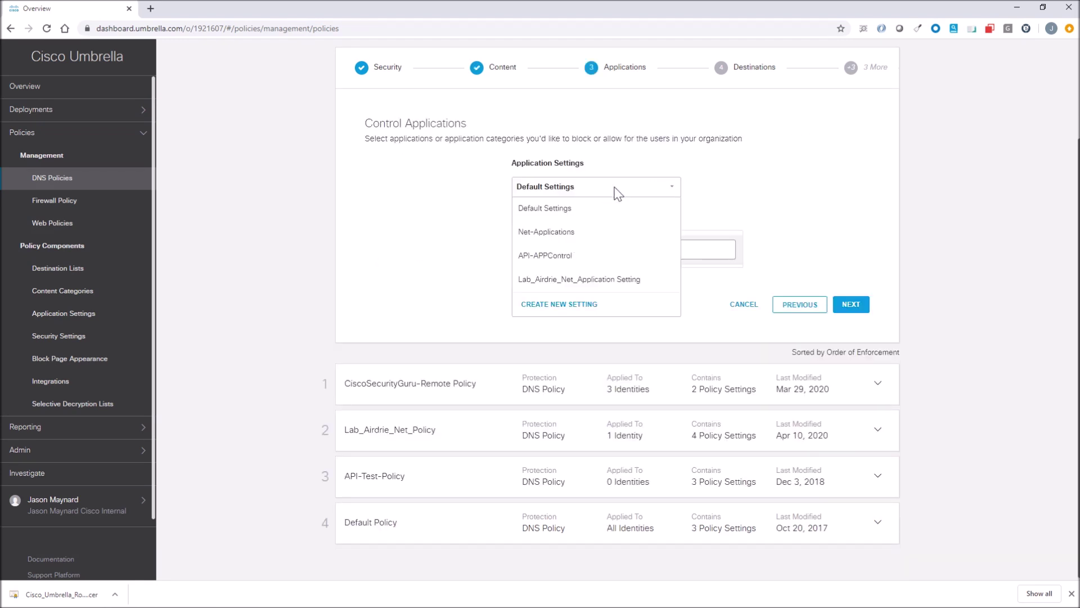
left_click(586, 305)
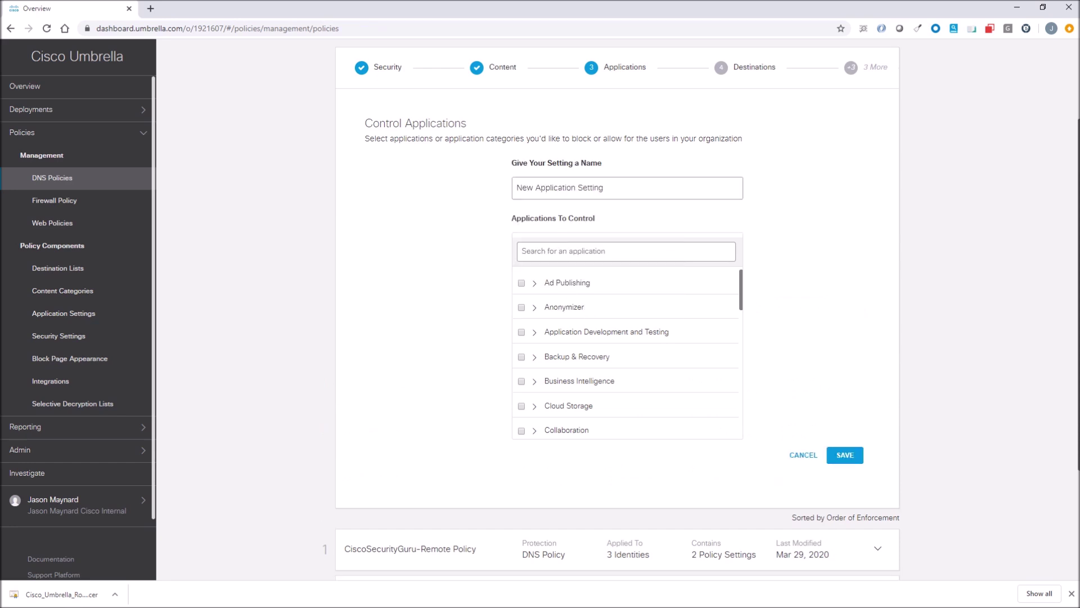
double_click(525, 187)
type("Lab Roaming")
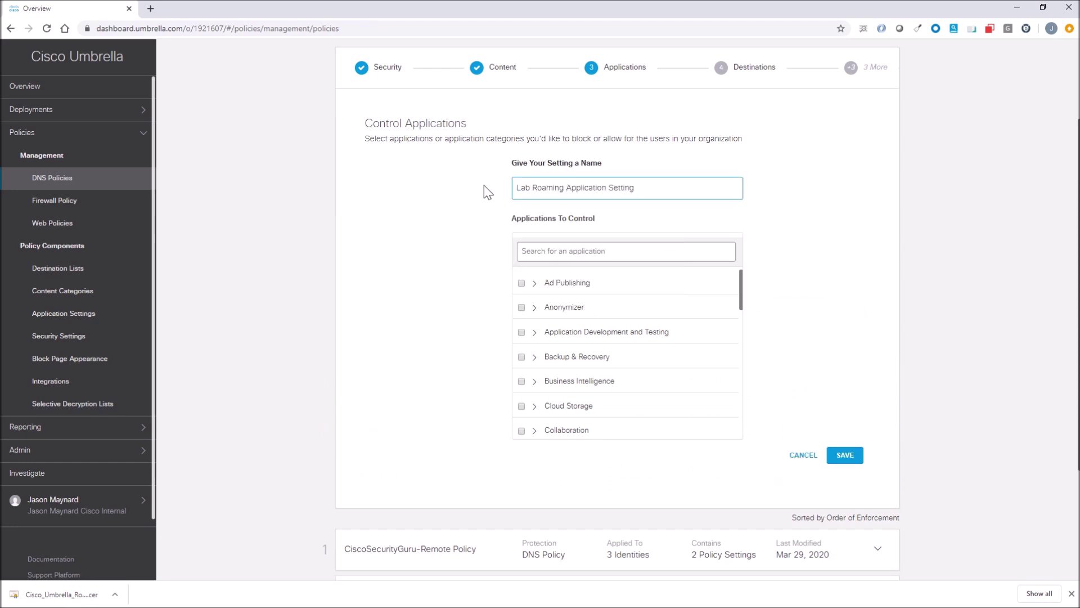
left_click_drag(742, 294, 762, 434)
left_click(846, 455)
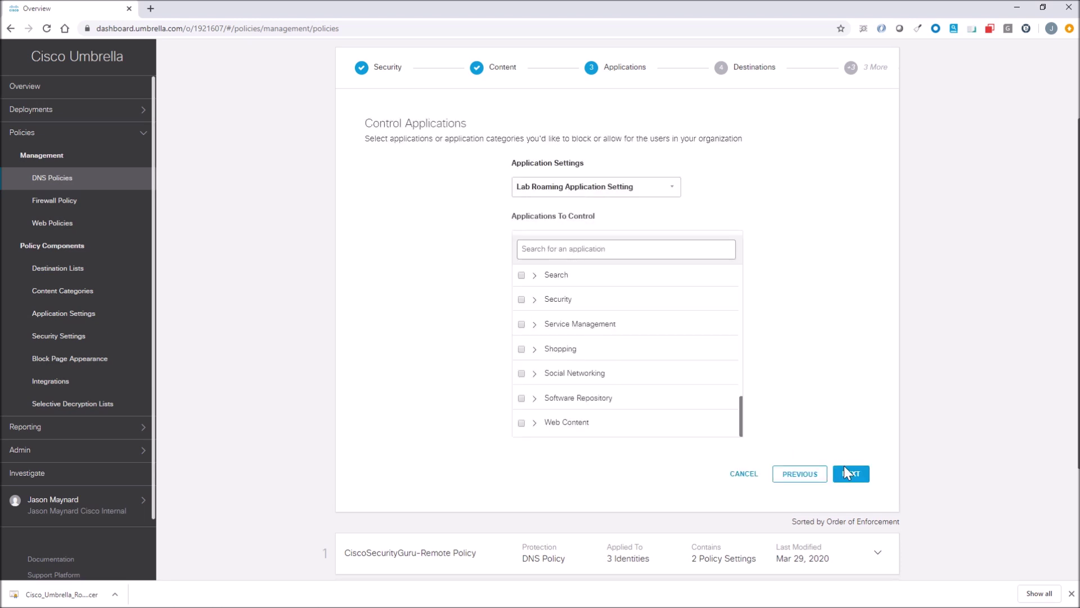
Step: Keep default destination lists, turn File Inspection off, and keep the default block page
left_click(850, 474)
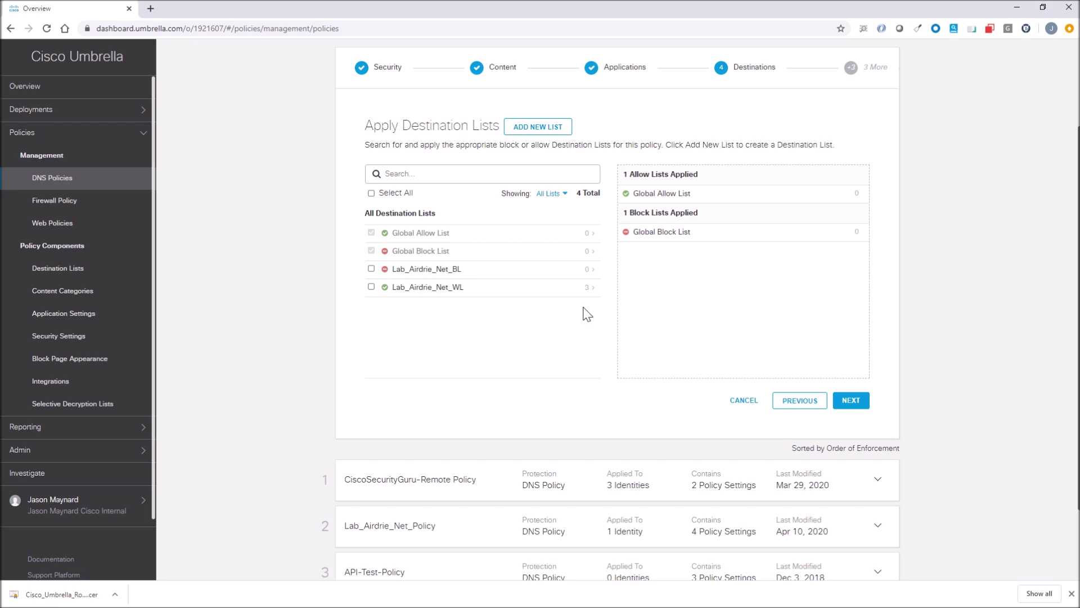
left_click(854, 402)
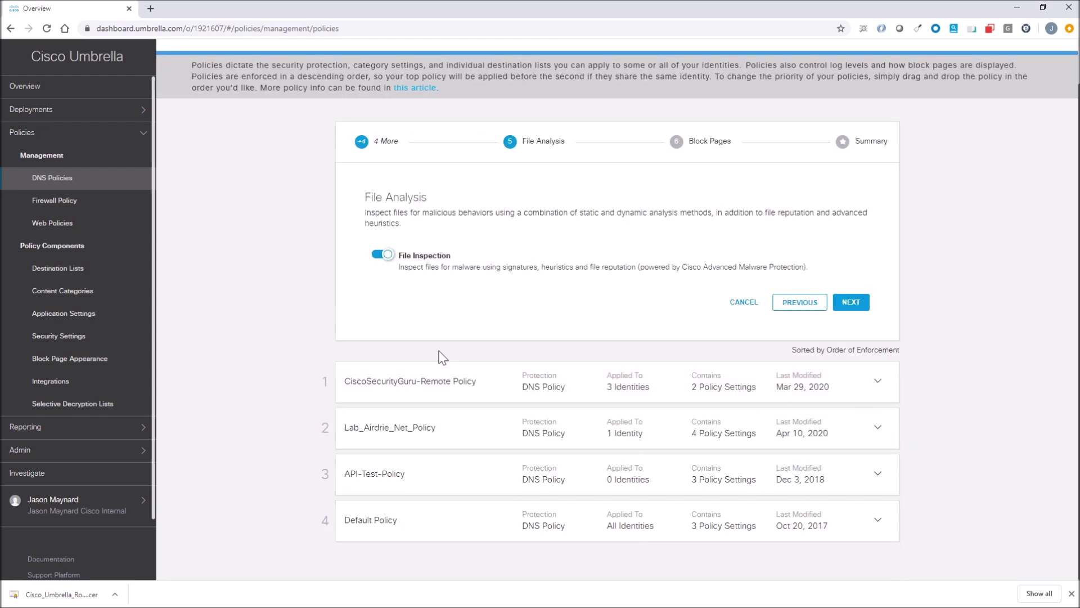
left_click(381, 255)
left_click(851, 302)
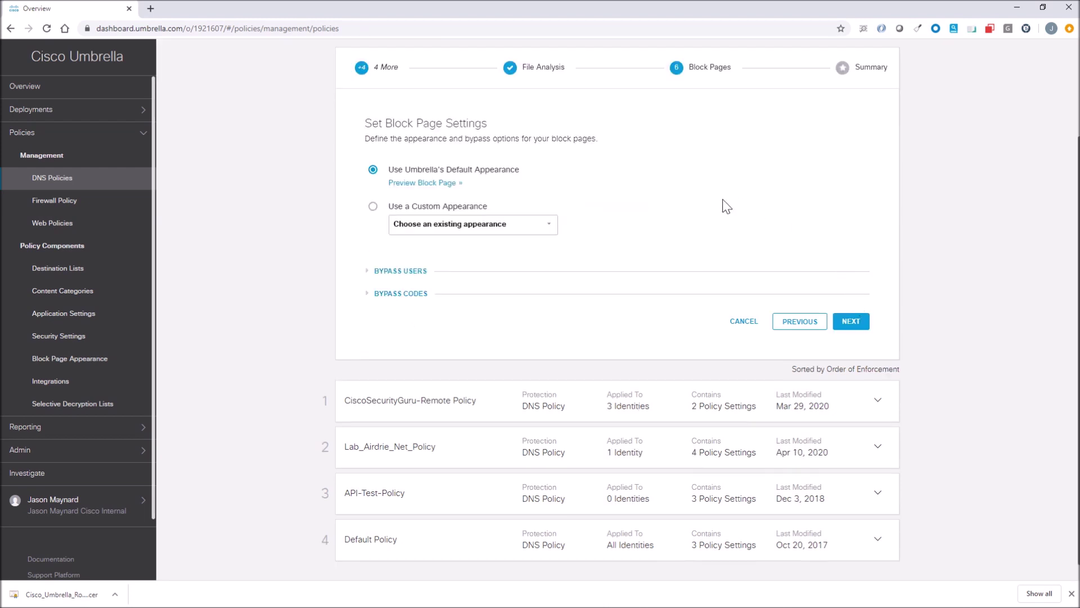
left_click(862, 324)
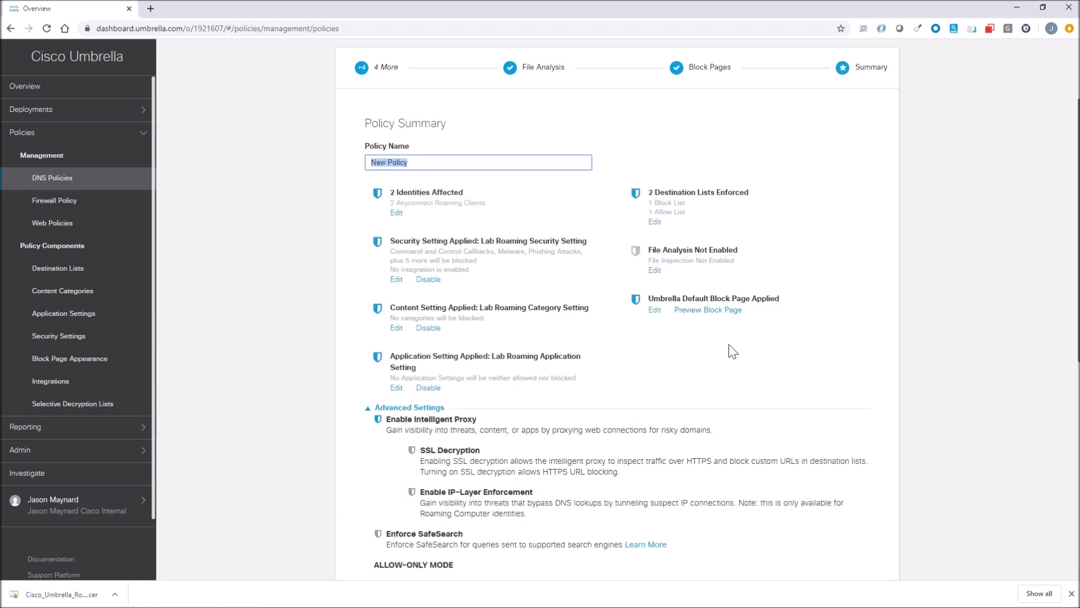
Step: Review the Policy Summary and save the DNS policy as New Policy
scroll(733, 351, "down", 4)
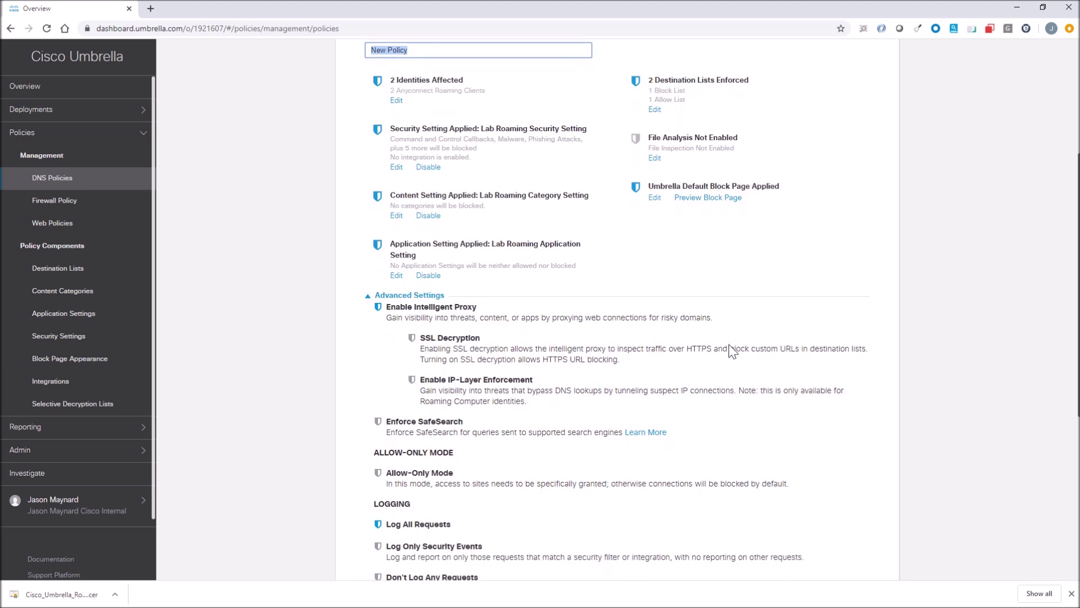
scroll(733, 351, "down", 2)
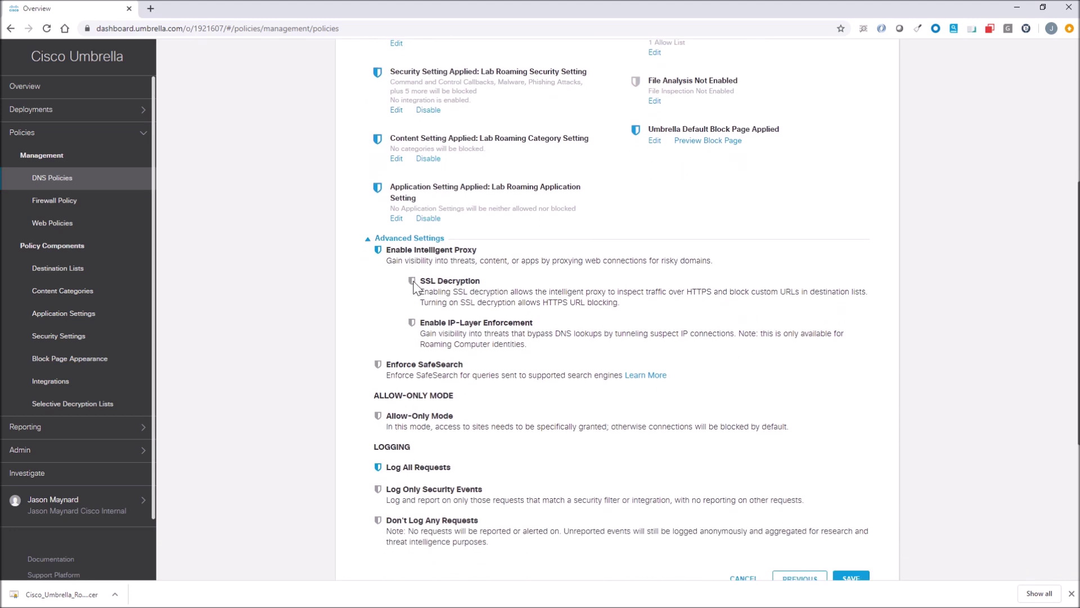
scroll(414, 287, "down", 1)
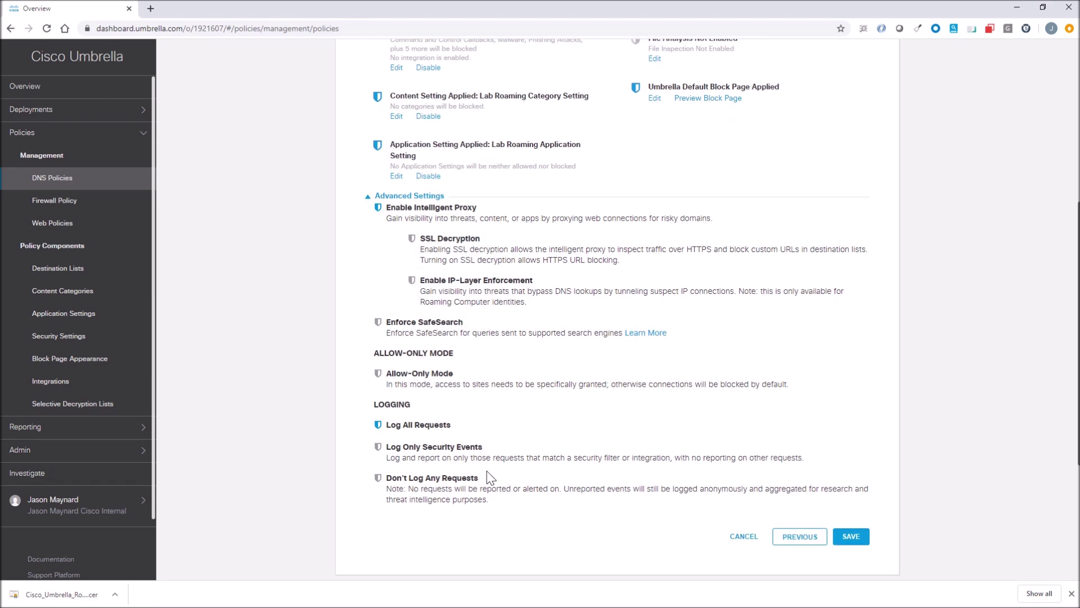
left_click(851, 537)
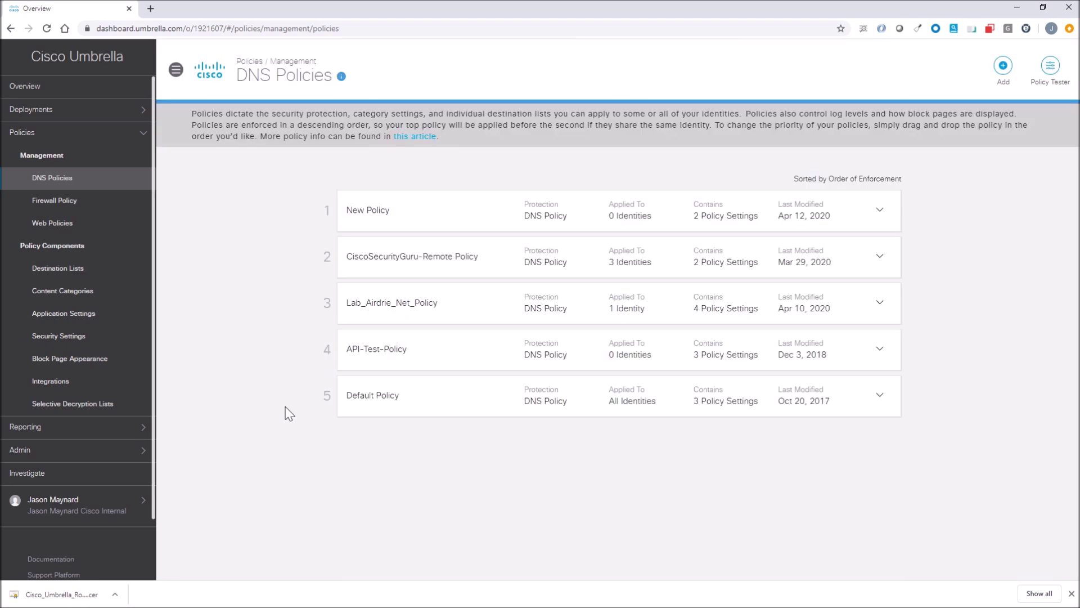
left_click(465, 221)
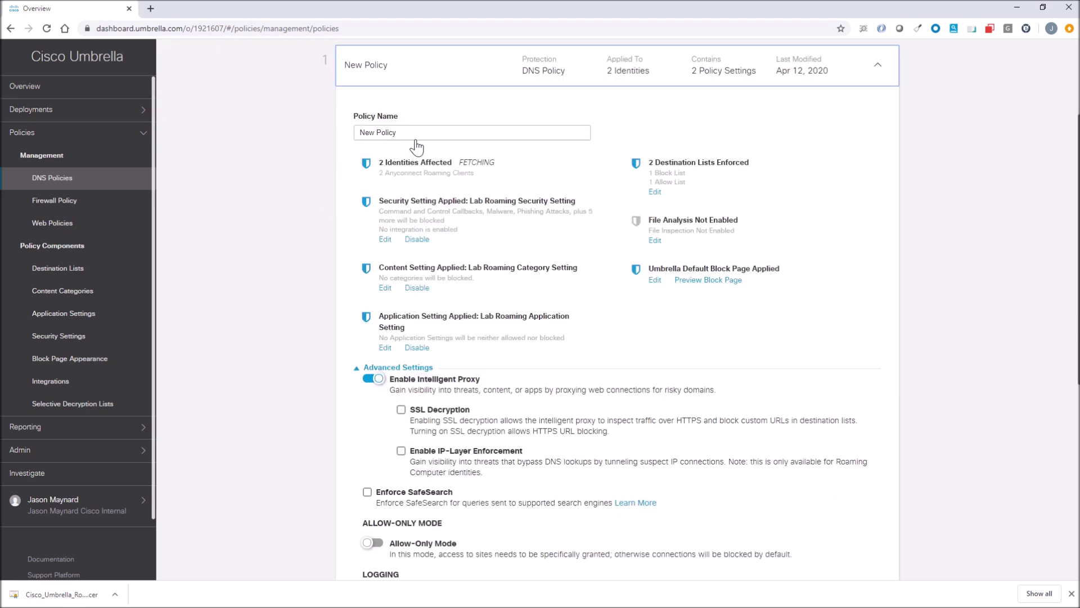
Step: Rename the policy to Lab Roaming DNS Policy, disable Intelligent Proxy, and save
left_click_drag(398, 133, 349, 135)
type("Lab Roaming")
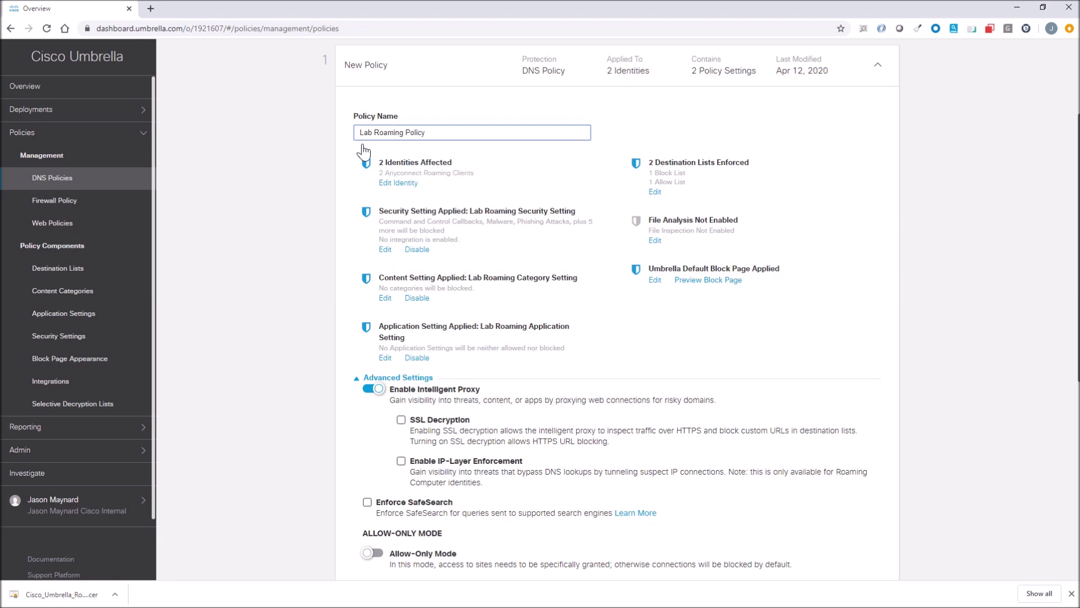
type(" DNS")
left_click(371, 392)
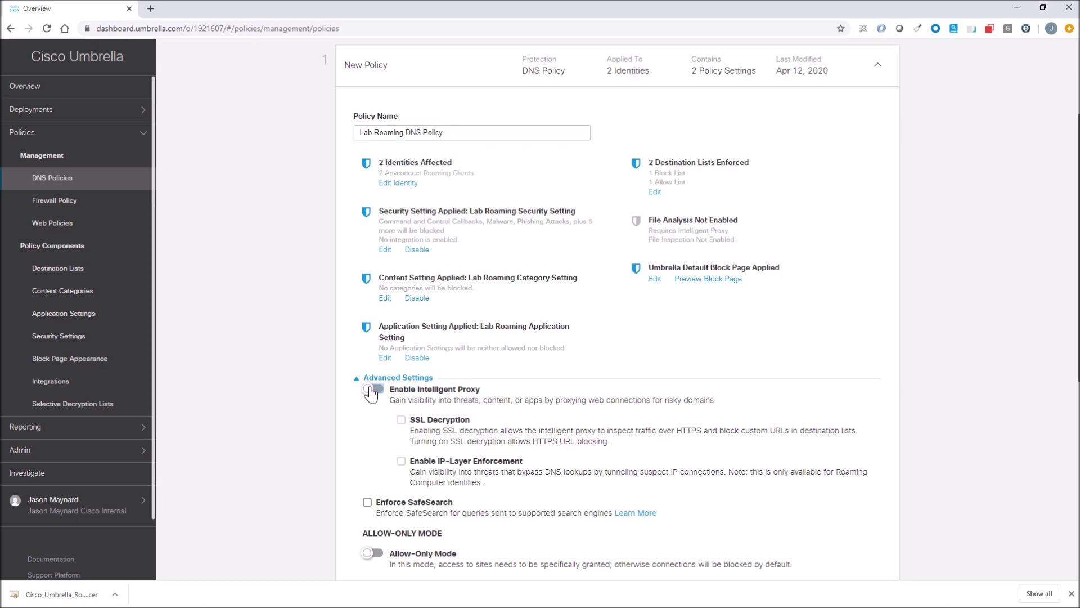
scroll(338, 406, "down", 2)
scroll(339, 405, "down", 2)
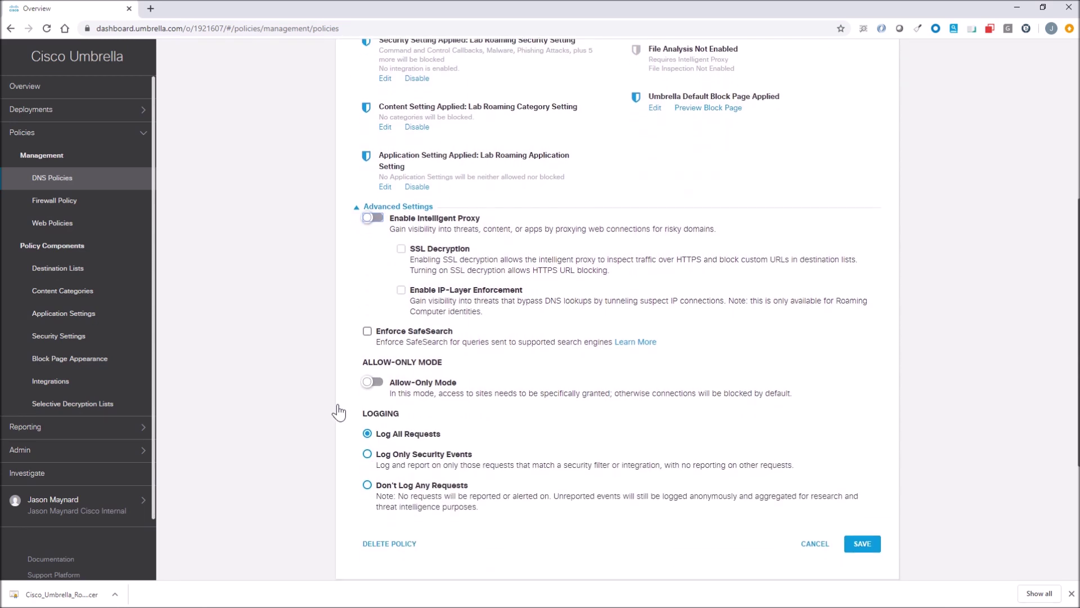
left_click(861, 501)
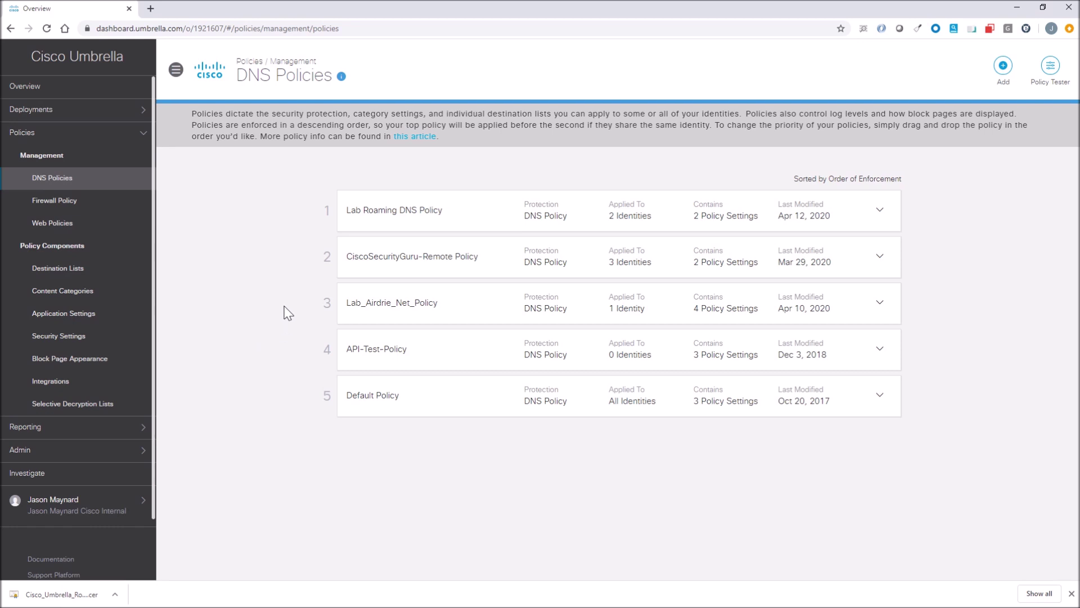
left_click(43, 231)
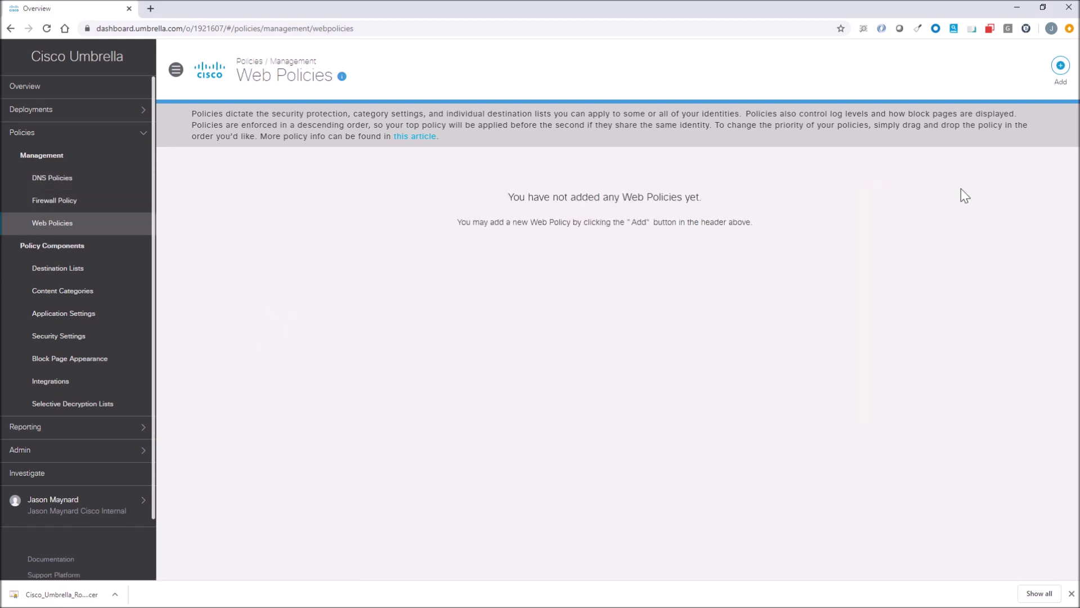
Step: Start a new web policy and expand its advanced settings
left_click(1061, 66)
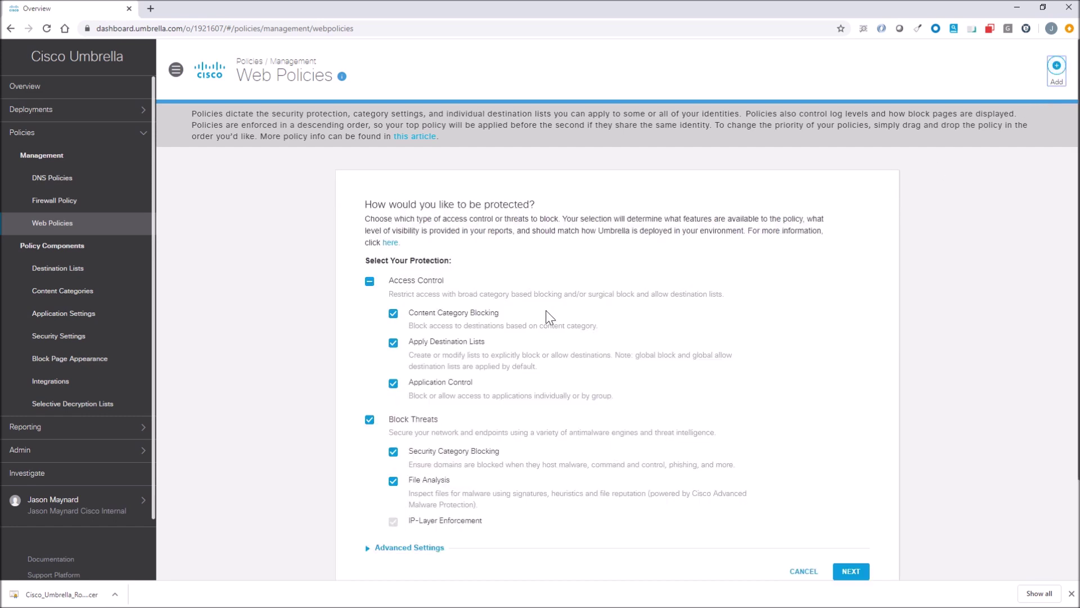
scroll(546, 309, "down", 2)
scroll(546, 310, "down", 1)
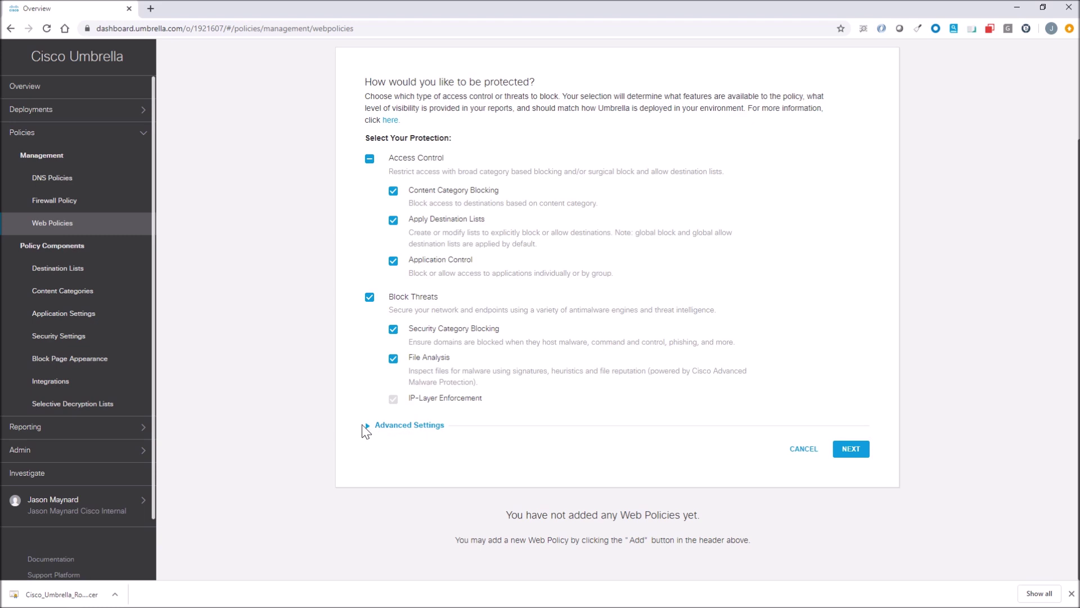
left_click(366, 426)
scroll(512, 399, "down", 1)
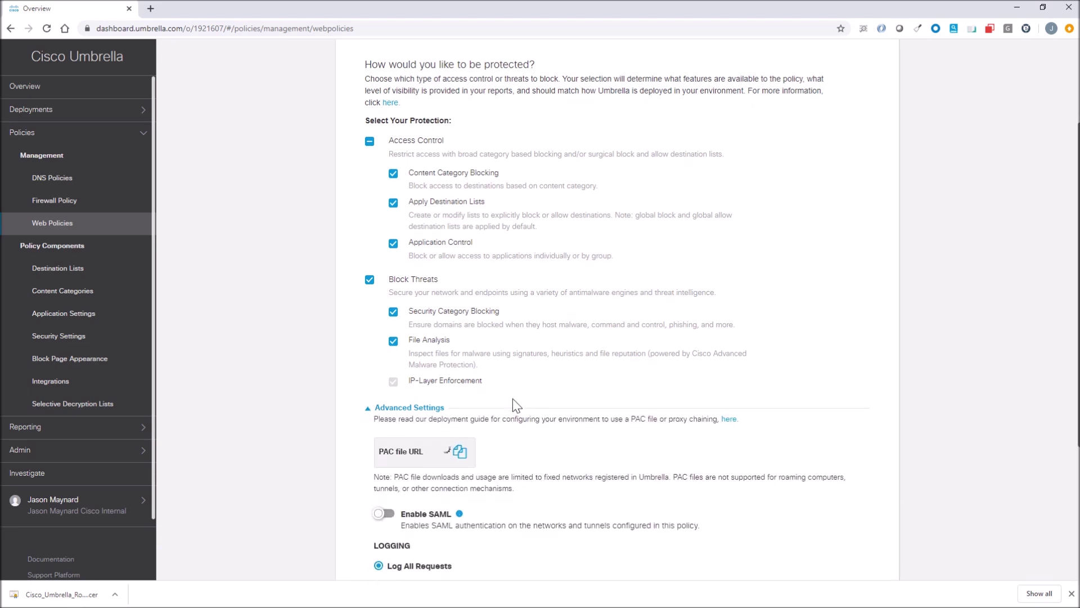
scroll(512, 398, "down", 4)
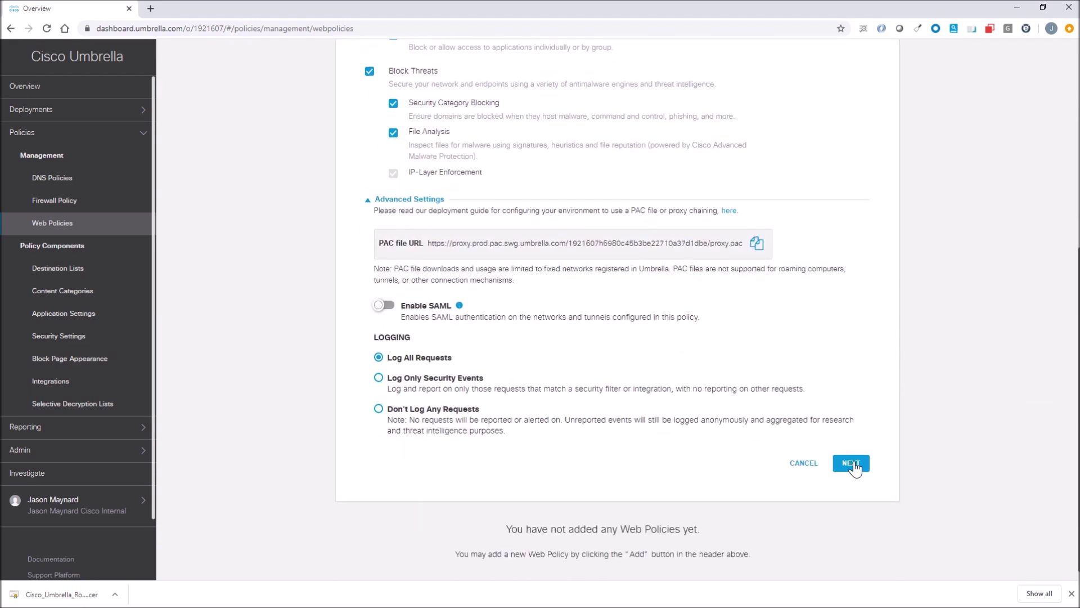
left_click(852, 464)
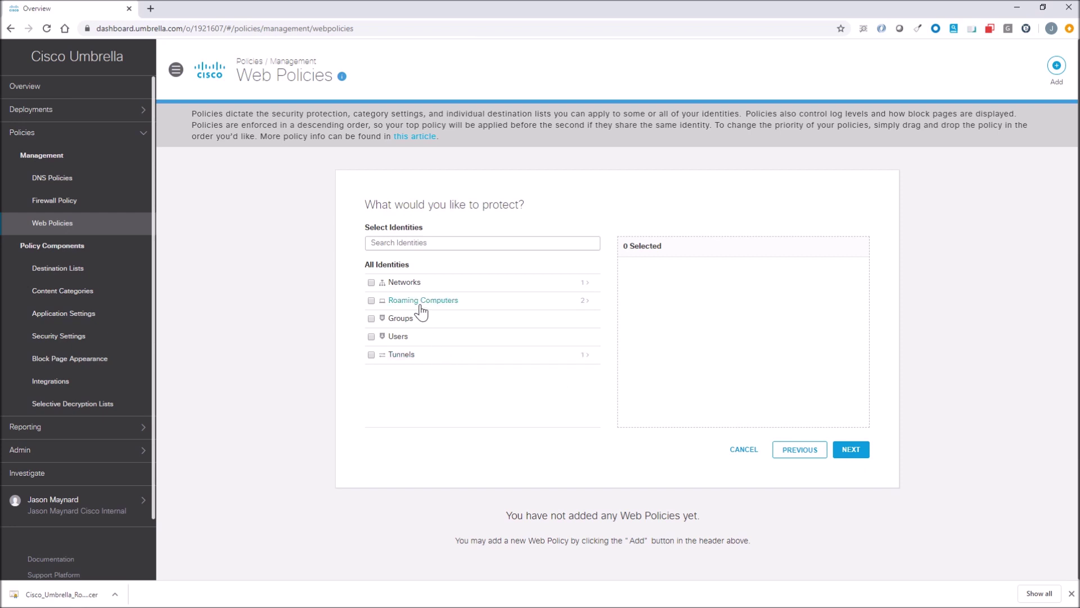
Step: Apply the web policy to Roaming Computers, confirming Windows-Host1 and Windows-Host2 are included
left_click(370, 299)
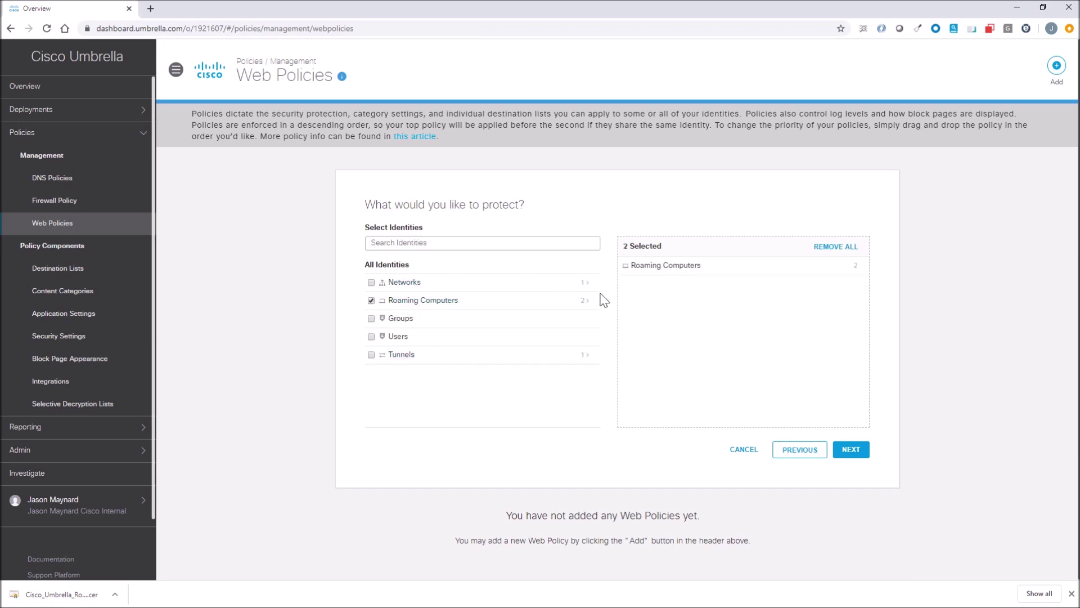
left_click(587, 306)
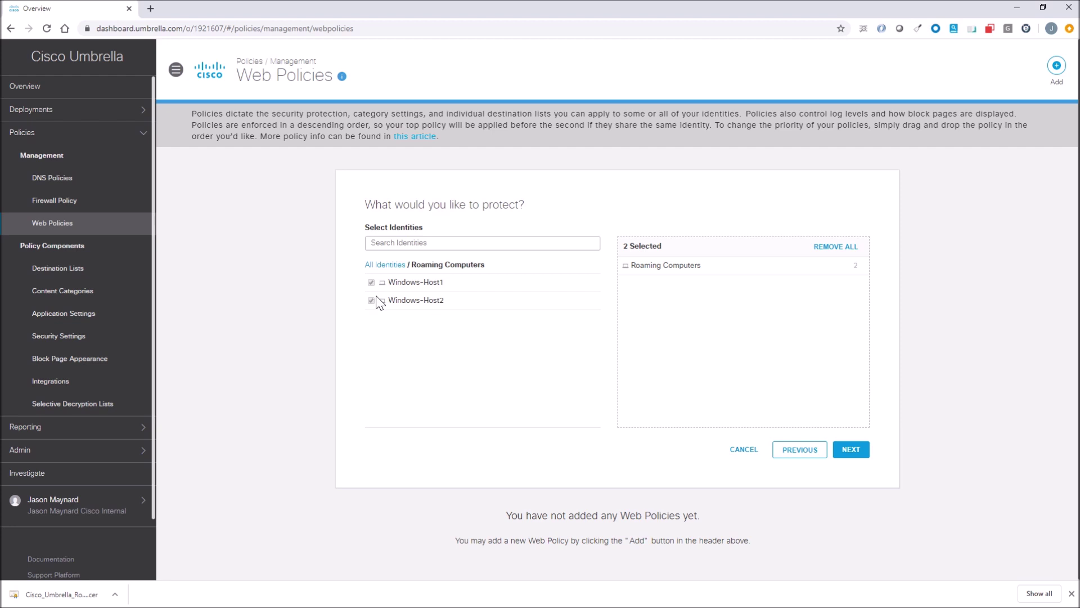
left_click(851, 449)
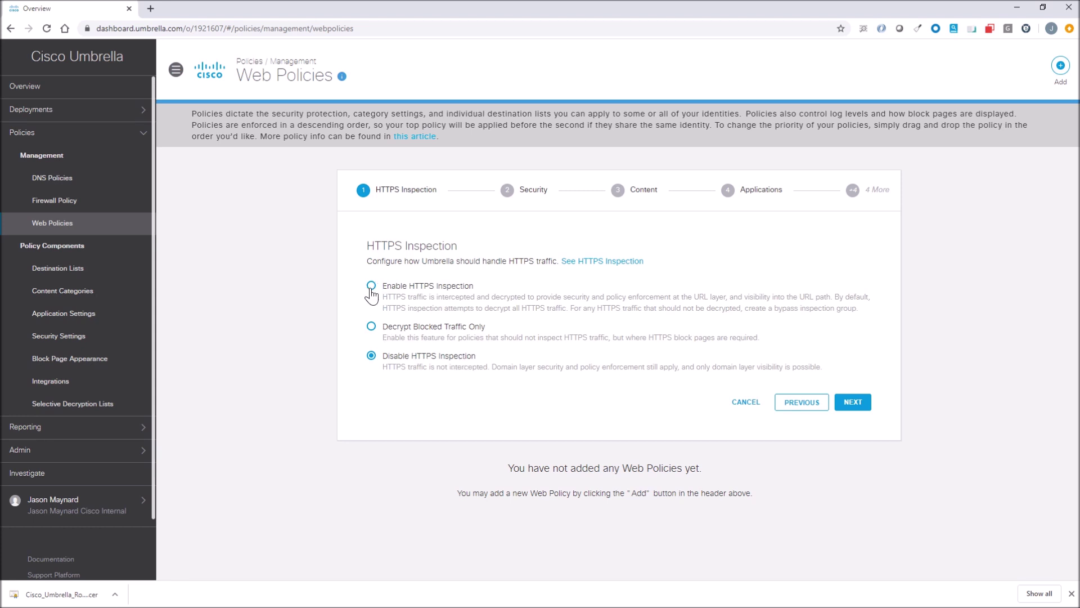
Step: Enable HTTPS Inspection and begin a new selective decryption list for exemptions
left_click(371, 286)
scroll(371, 294, "down", 4)
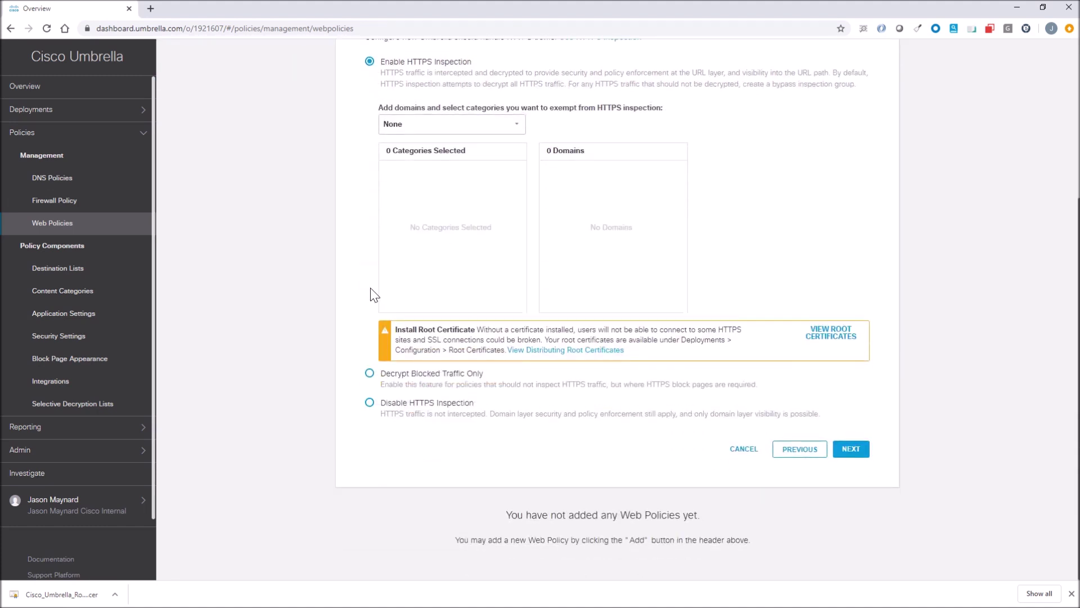
left_click(517, 126)
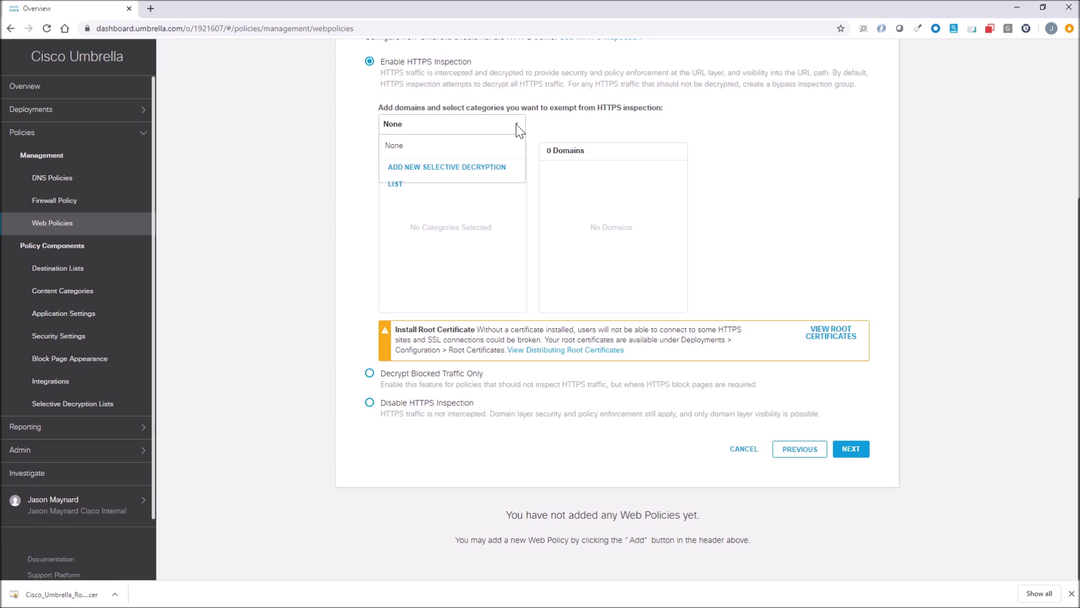
left_click(476, 178)
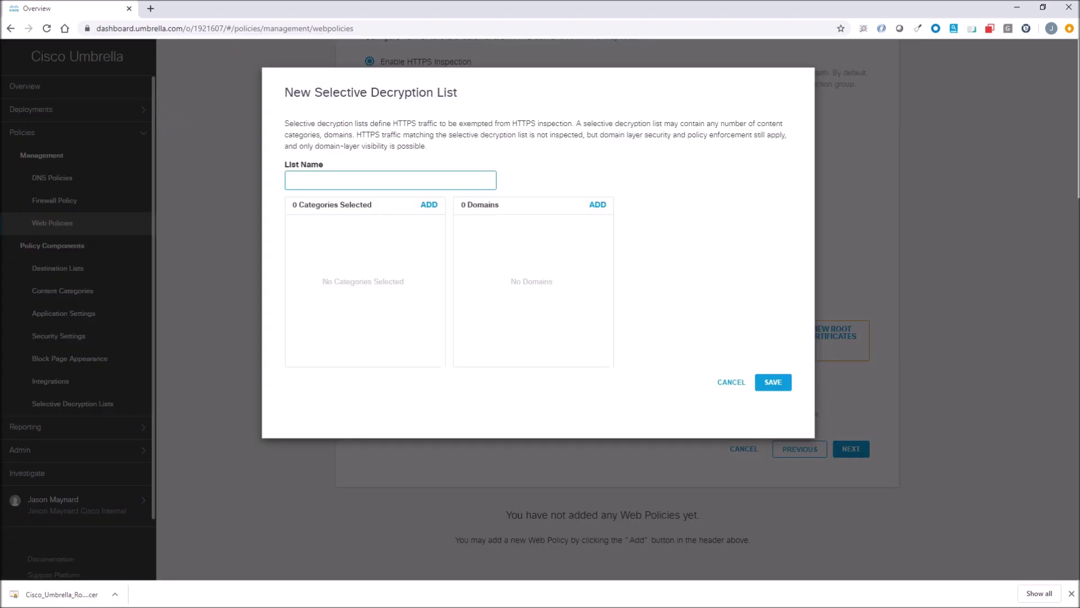
Step: Create the Lab Roaming Selective Decryption list exempting Financial Institutions, Health and Fitness, and Webmail
type("Lab Roaming")
type("Selective Decryption")
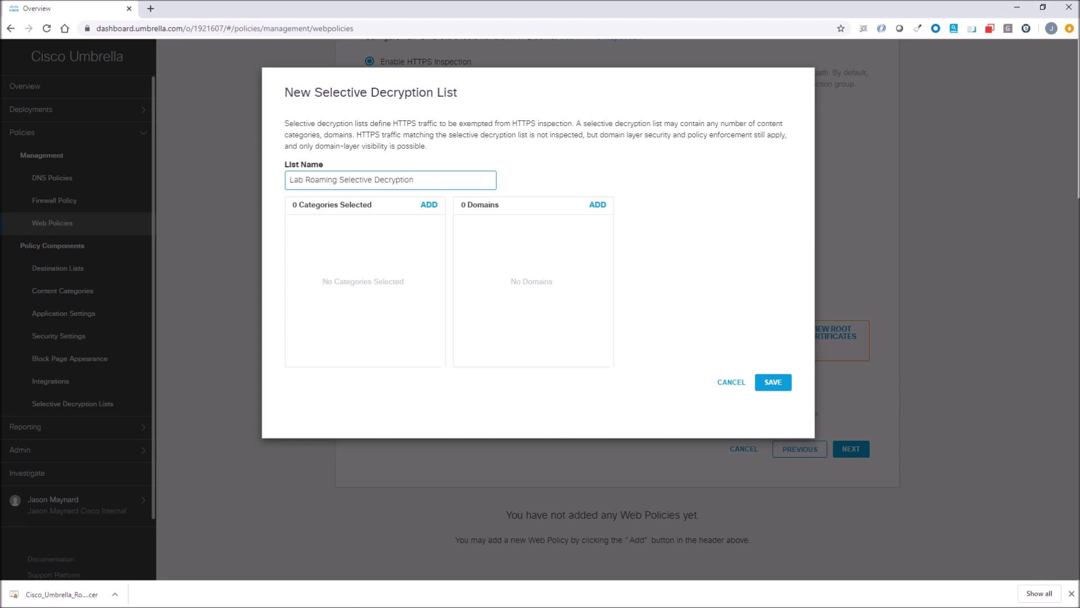
left_click(428, 206)
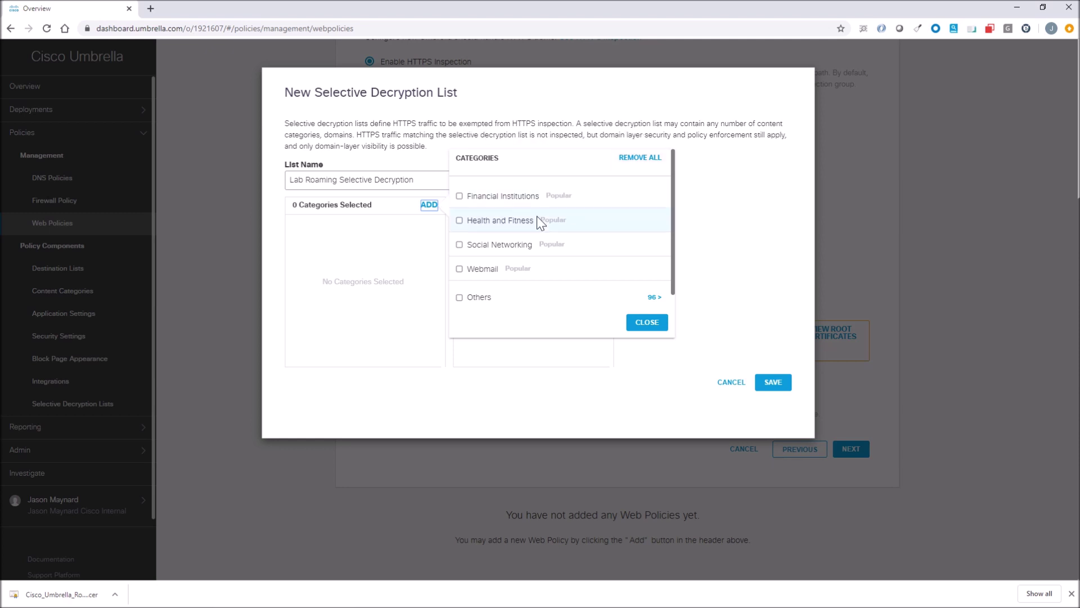
left_click(459, 196)
left_click(459, 220)
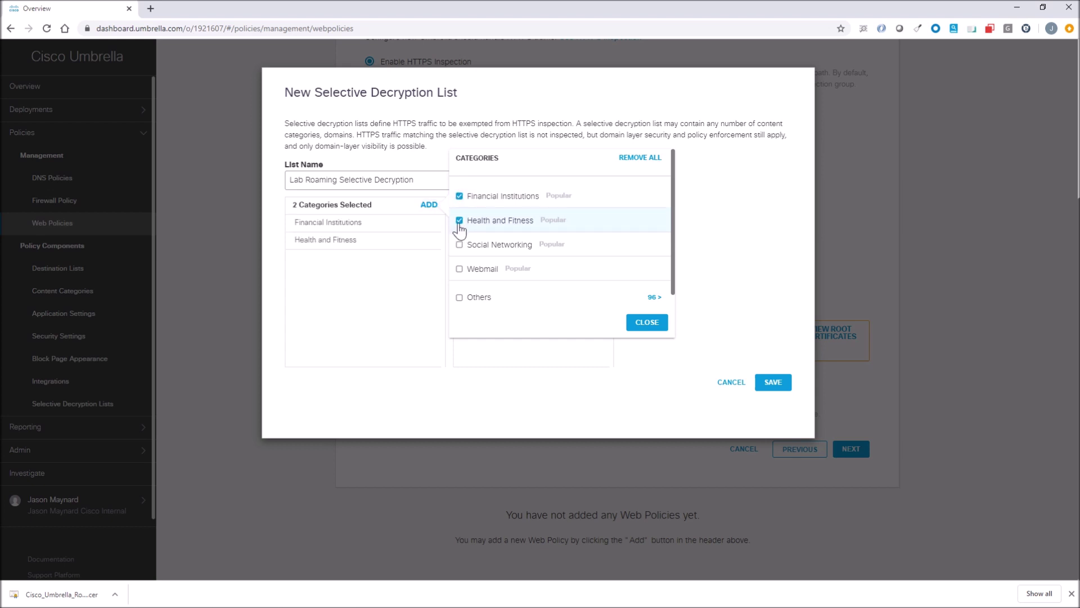
left_click(460, 269)
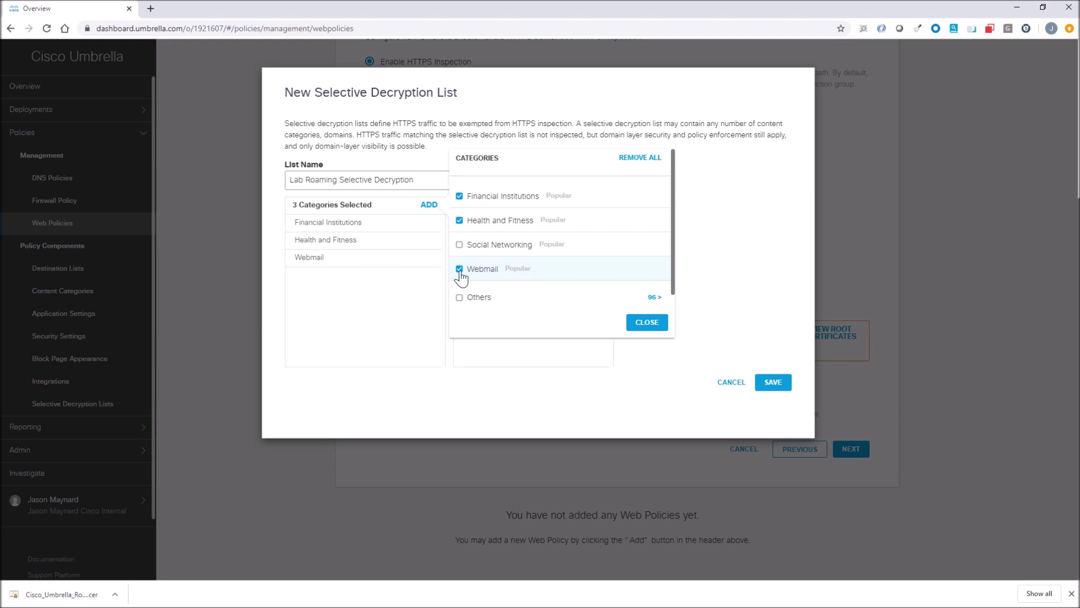
left_click(647, 325)
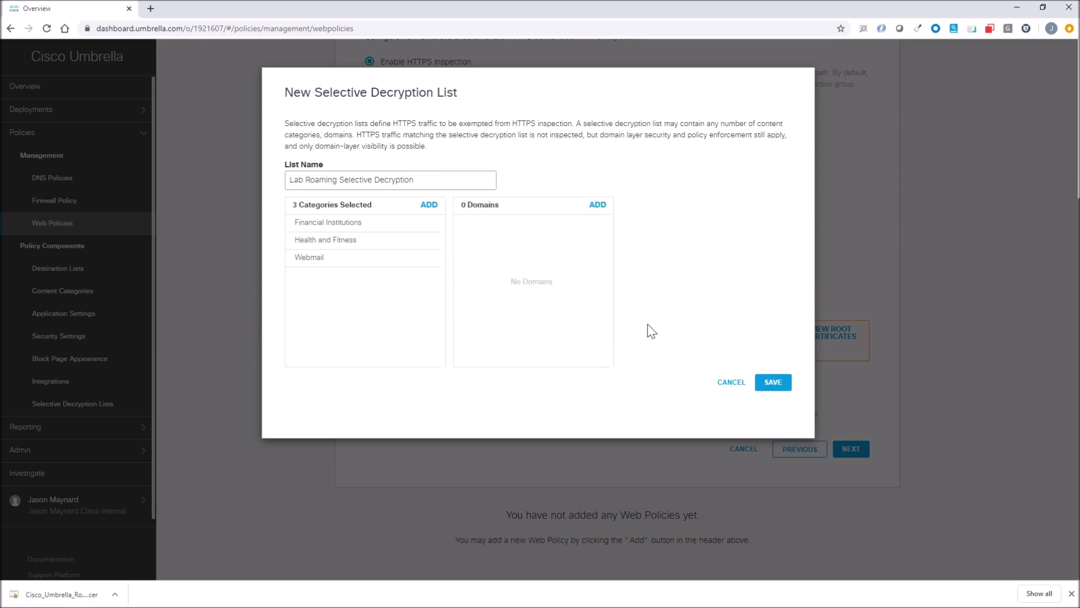
left_click(772, 384)
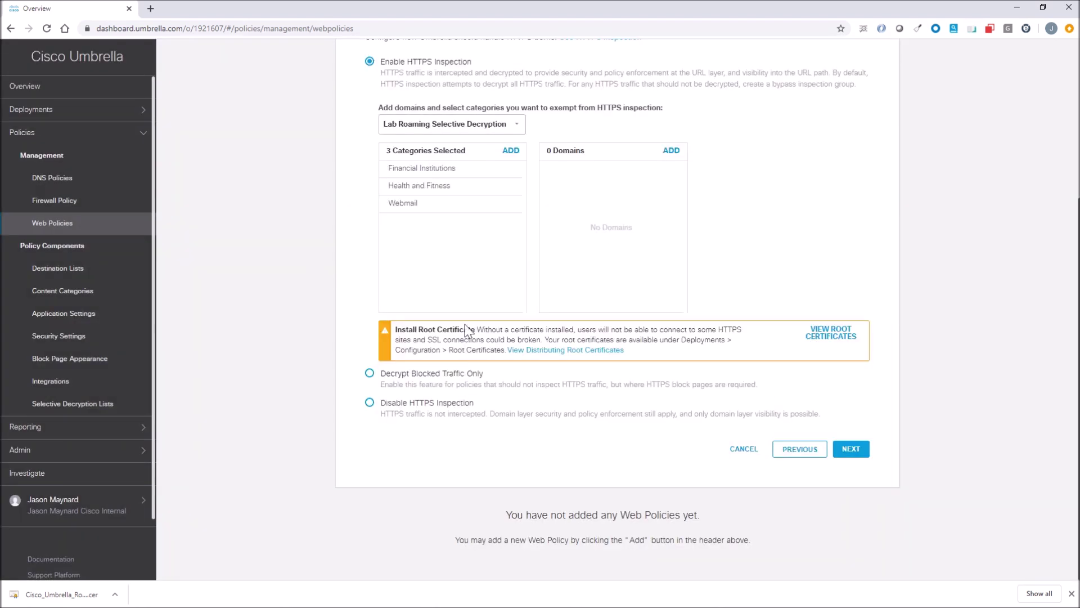
Step: Create a new security setting named 'Lab Roaming Content'
left_click(850, 448)
scroll(423, 318, "down", 1)
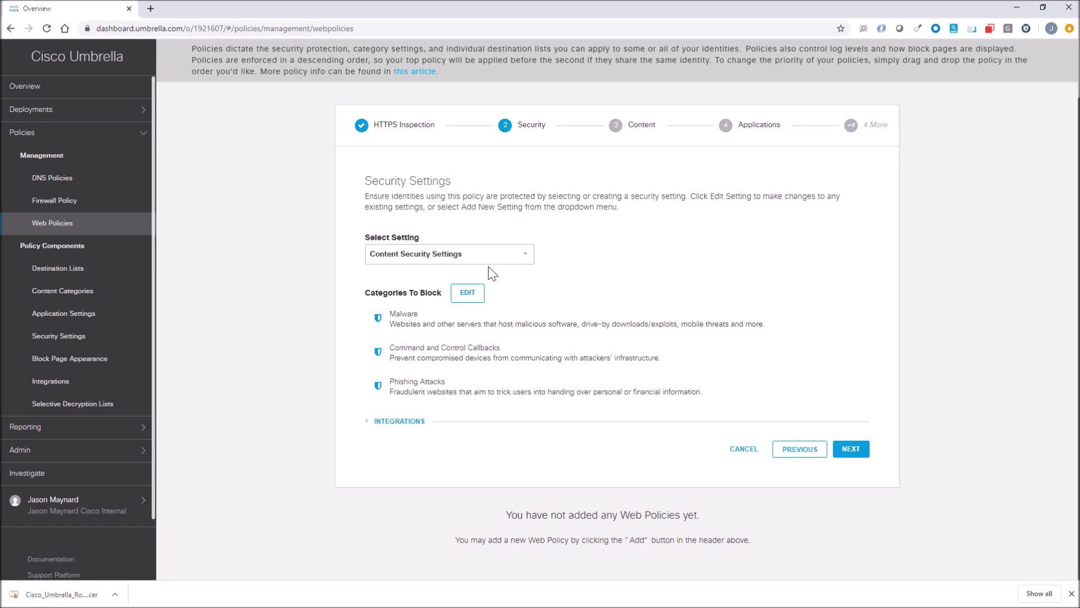
left_click(492, 262)
left_click(425, 302)
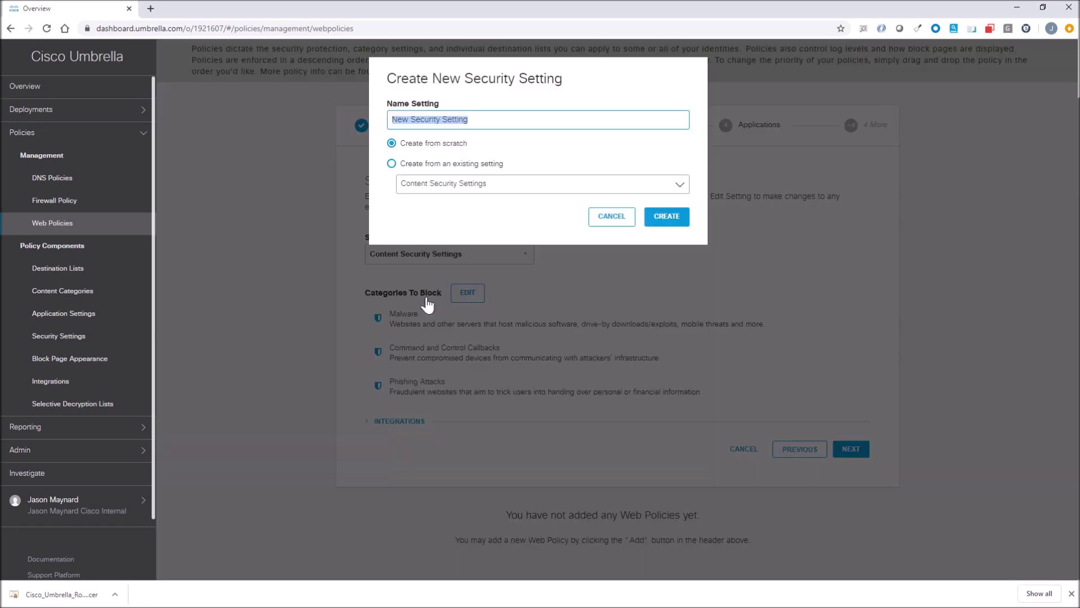
left_click(415, 119)
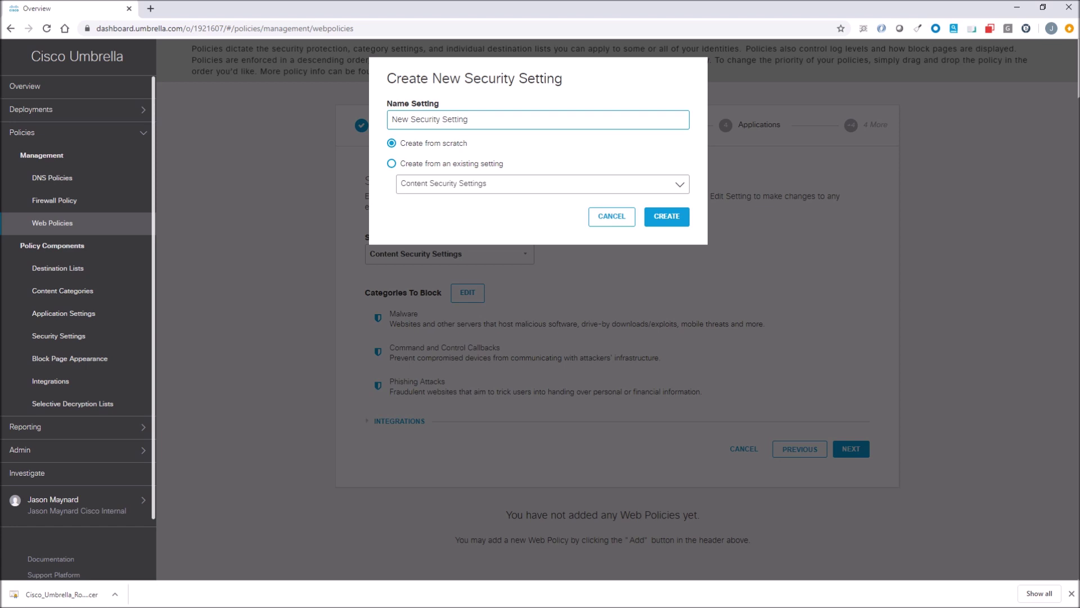
double_click(400, 120)
type("Lab Roaming Content")
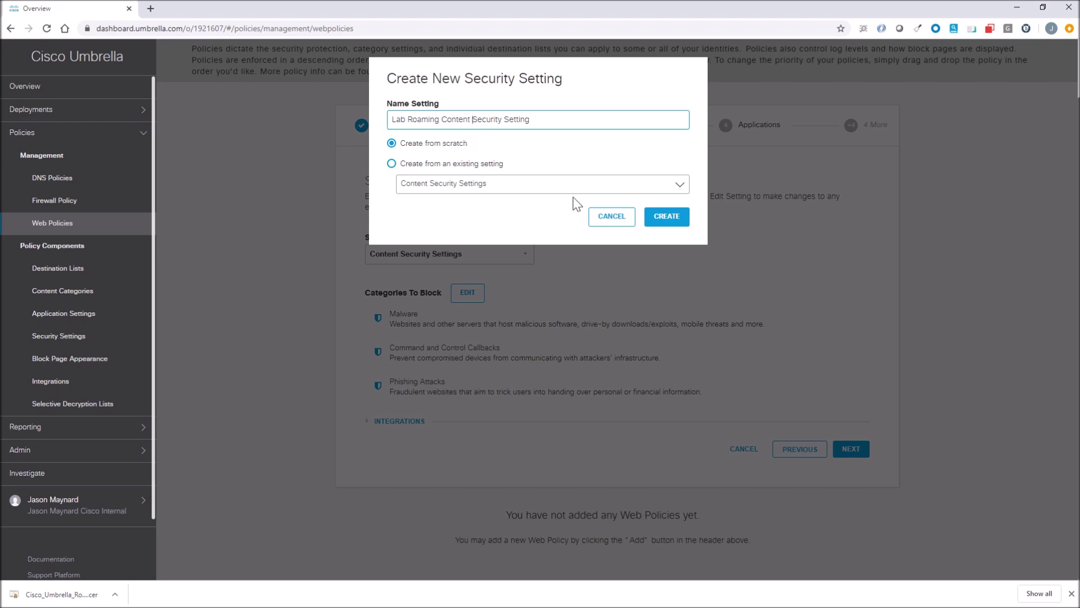
left_click(668, 218)
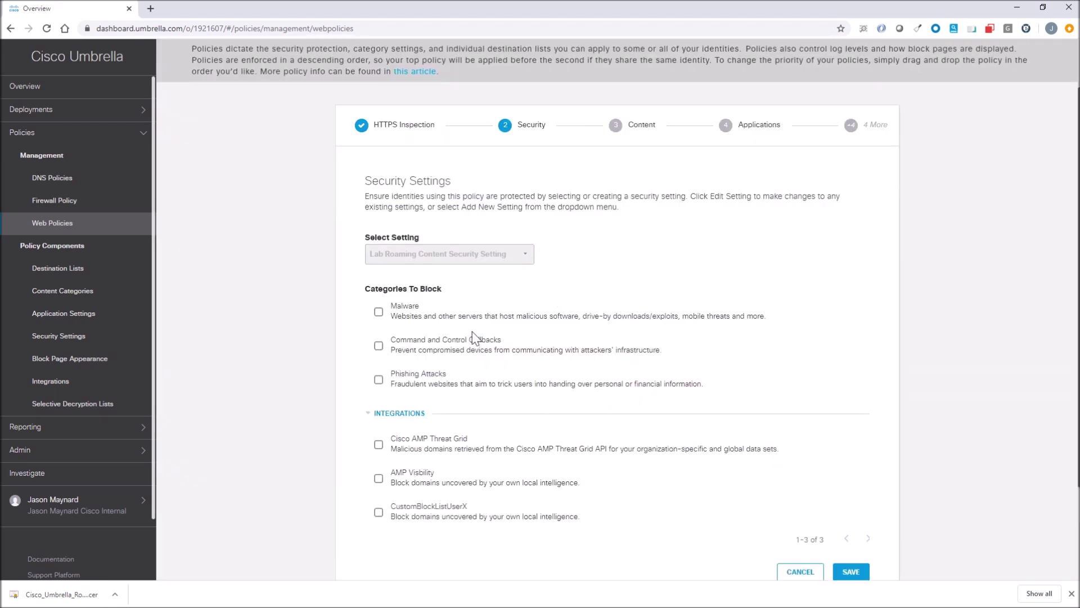
Step: Block Malware, Command and Control Callbacks and Phishing Attacks, and save the setting
left_click(378, 313)
left_click(378, 346)
left_click(379, 380)
scroll(801, 447, "down", 1)
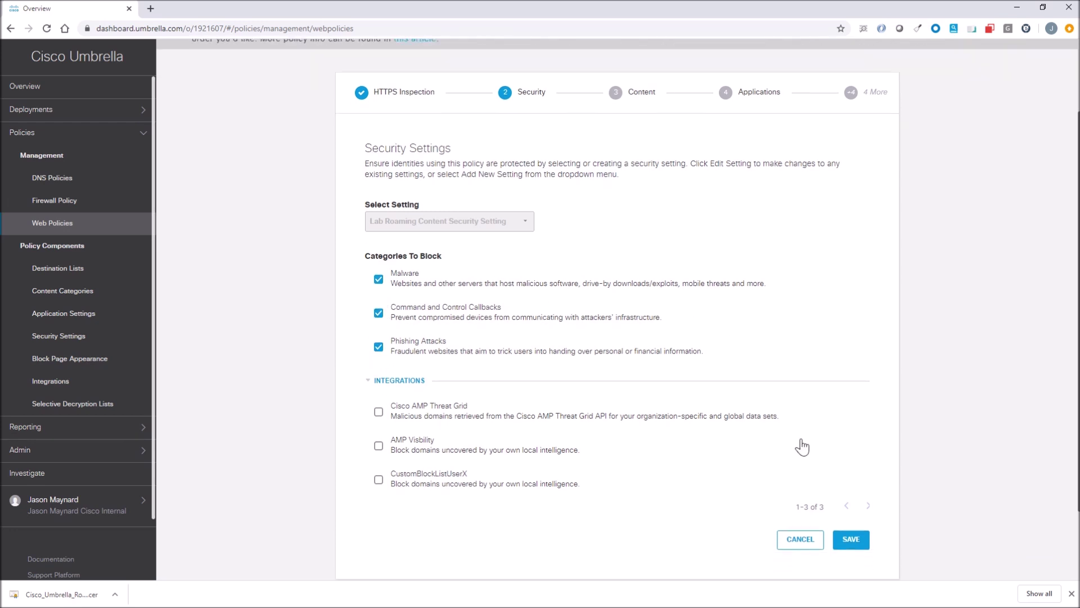
left_click(851, 516)
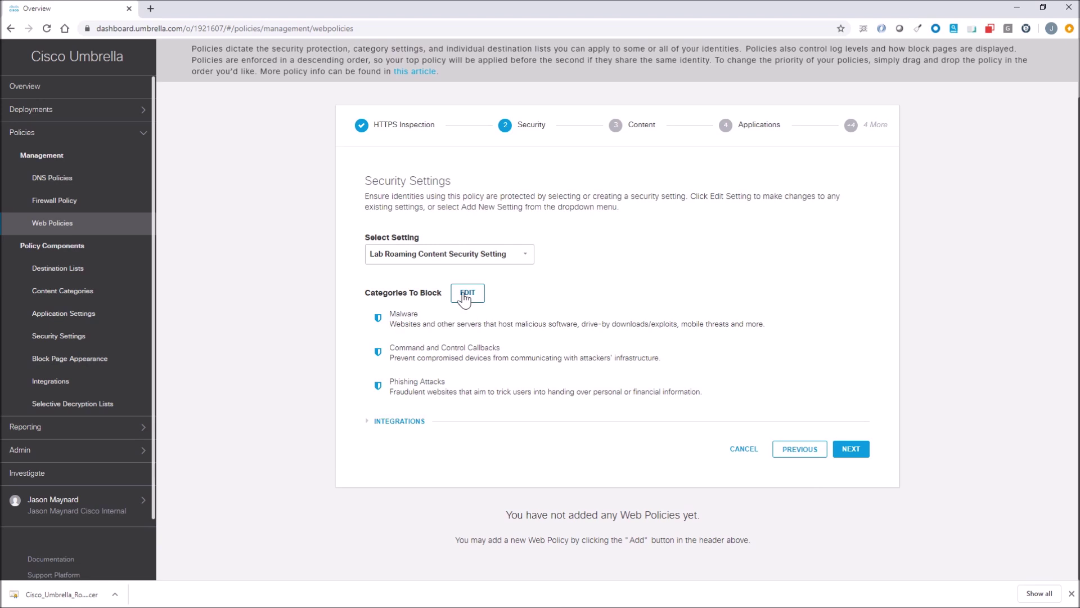
left_click(850, 449)
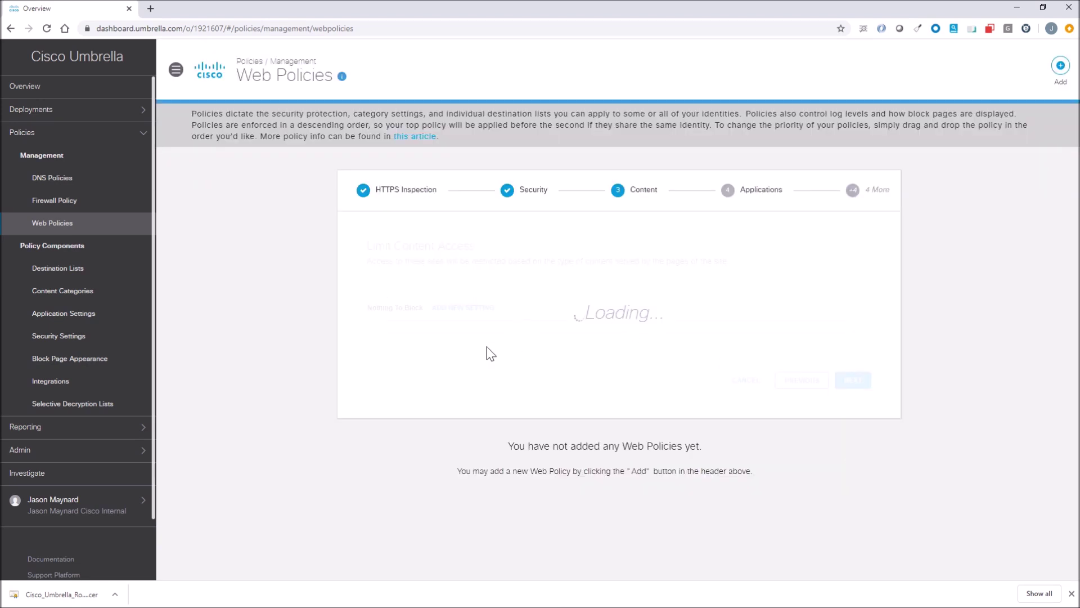
Step: Create a new content category setting named 'Lab Roaming'
scroll(495, 397, "down", 1)
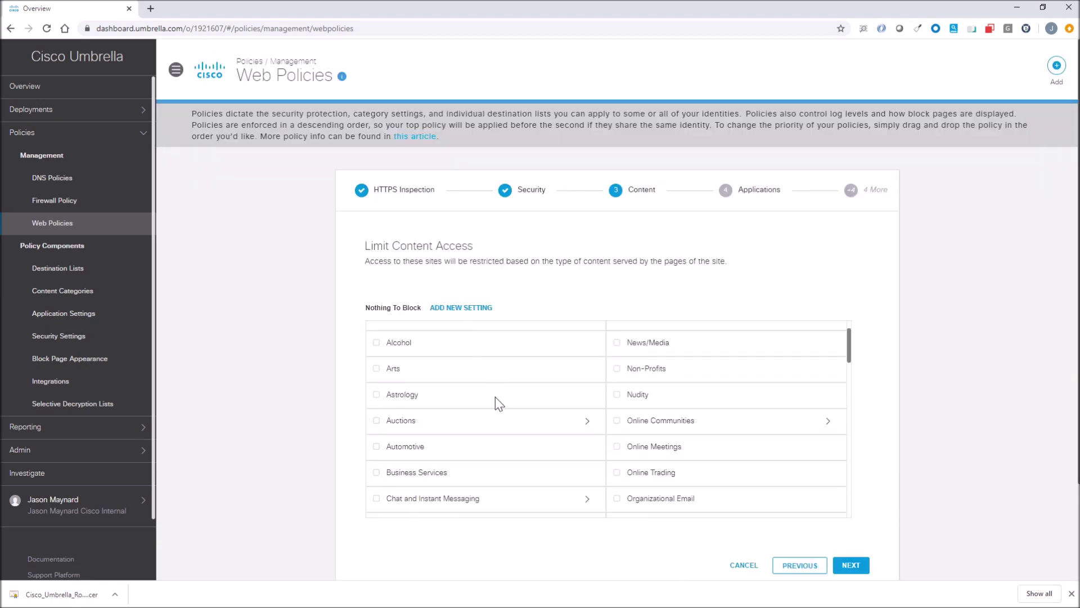
scroll(495, 397, "up", 1)
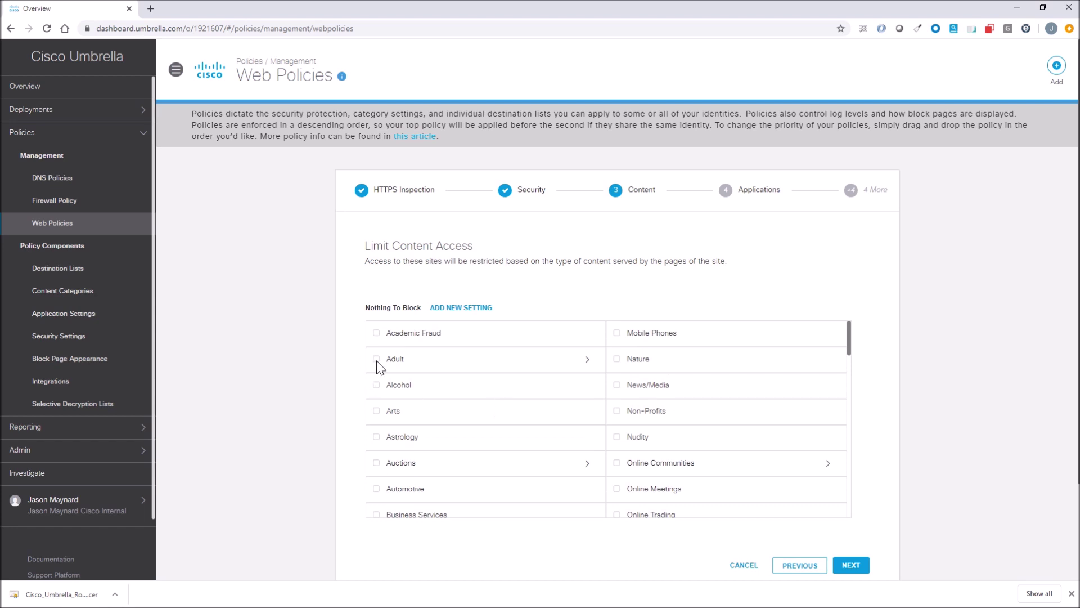
left_click(469, 308)
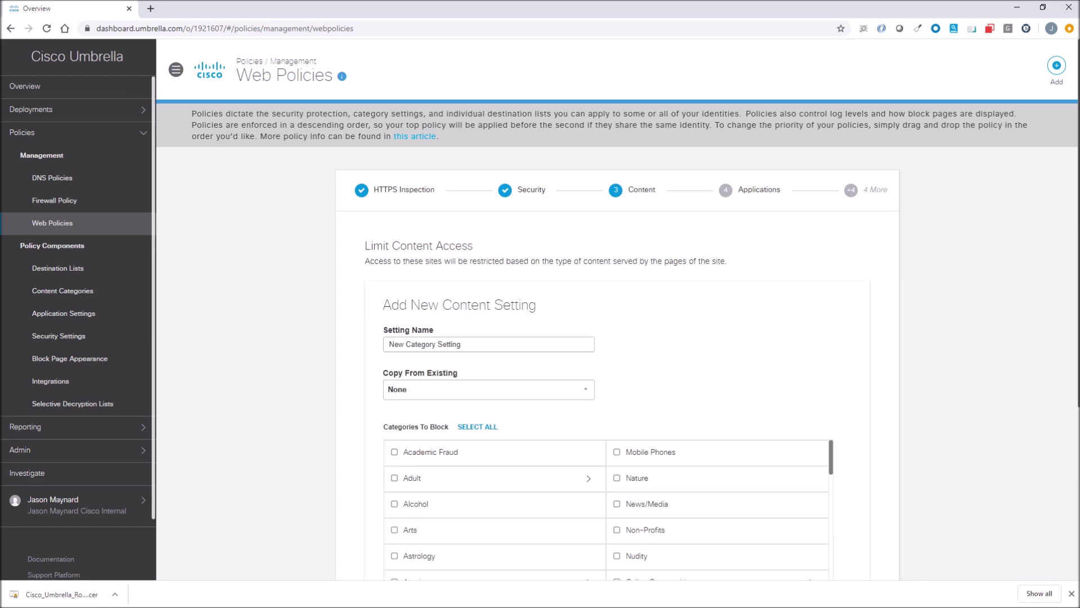
left_click(433, 344)
left_click_drag(406, 344, 378, 348)
type("Lab Roaming")
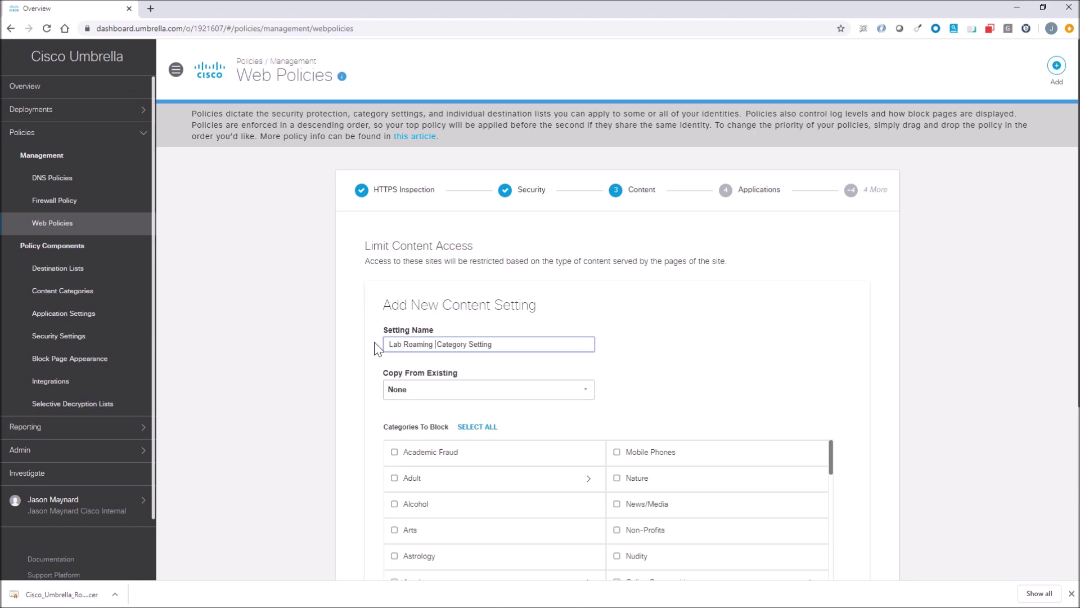
left_click(652, 355)
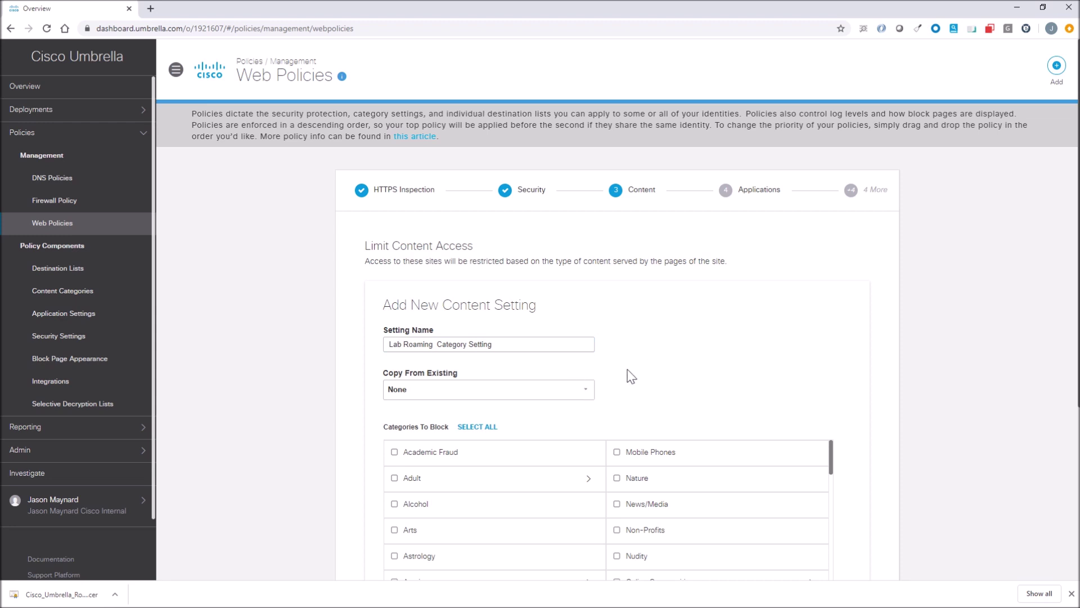
Step: Block the Adult, Nudity, P2P/File sharing, Personal VPN and Pornography categories
scroll(628, 373, "down", 1)
left_click(395, 393)
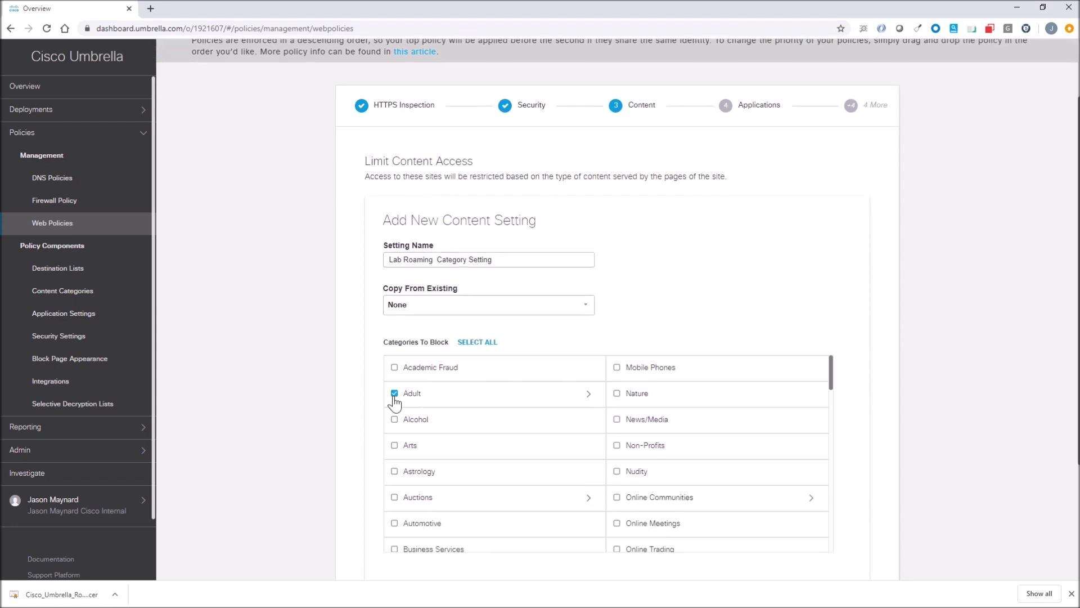
scroll(433, 399, "down", 2)
scroll(506, 433, "up", 2)
left_click(617, 472)
scroll(470, 443, "down", 1)
scroll(473, 449, "down", 2)
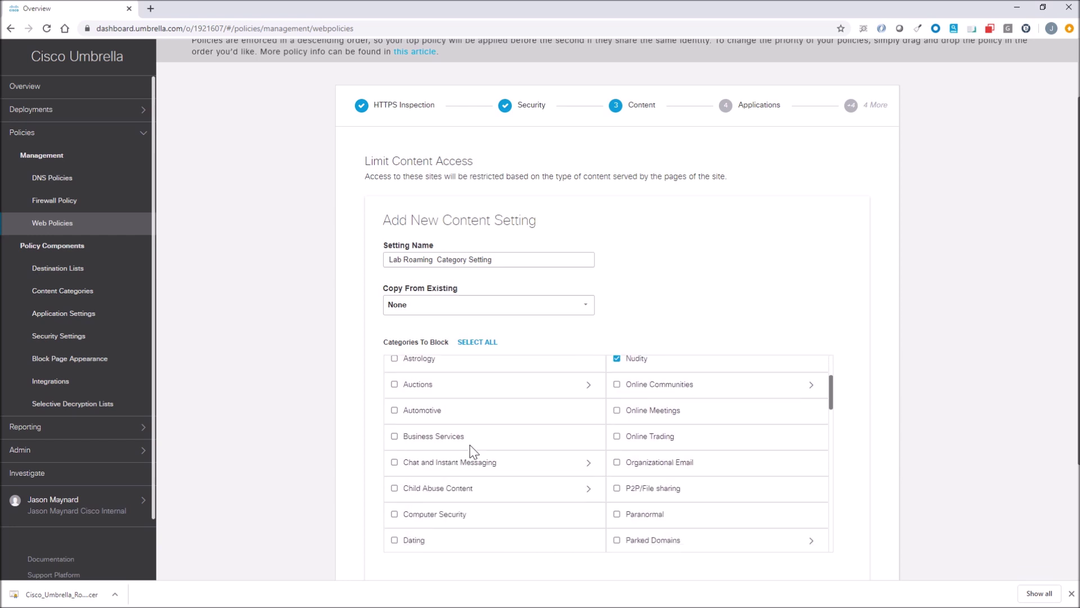
scroll(472, 450, "down", 1)
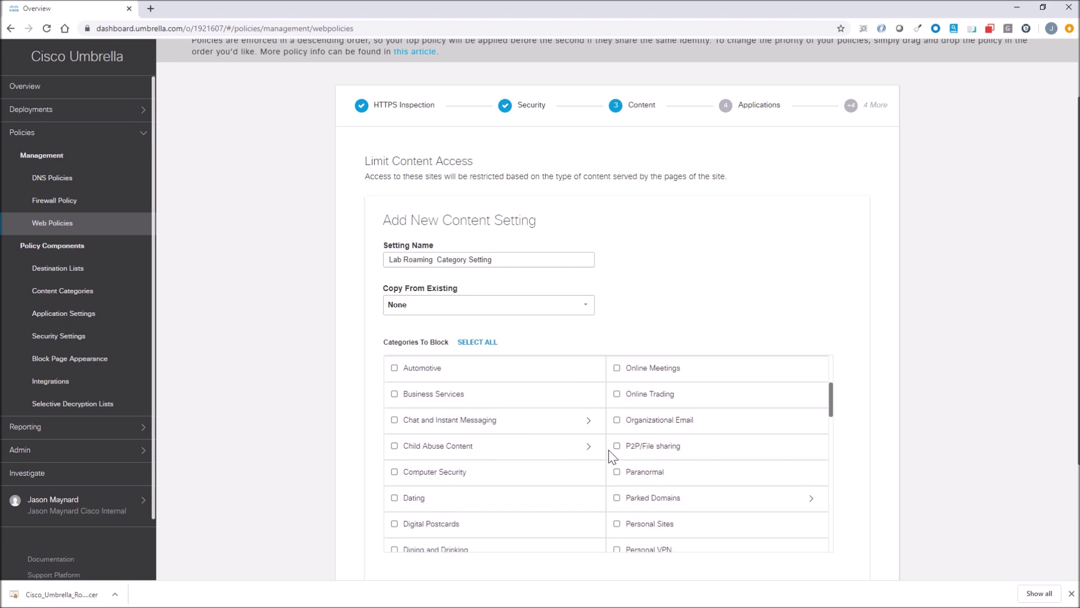
left_click(617, 446)
scroll(566, 486, "down", 1)
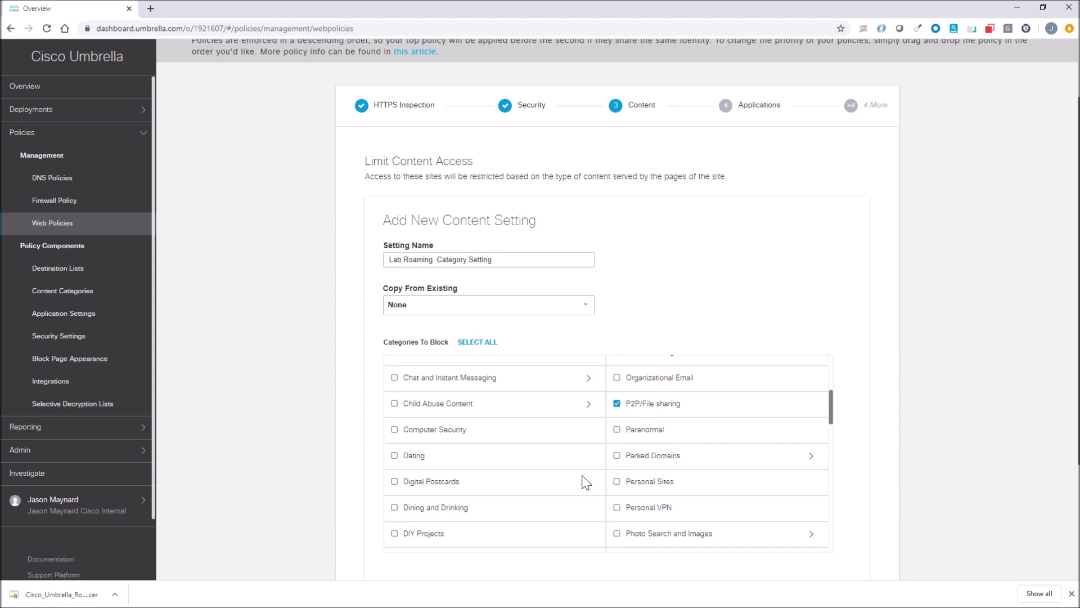
left_click(617, 508)
scroll(497, 451, "down", 1)
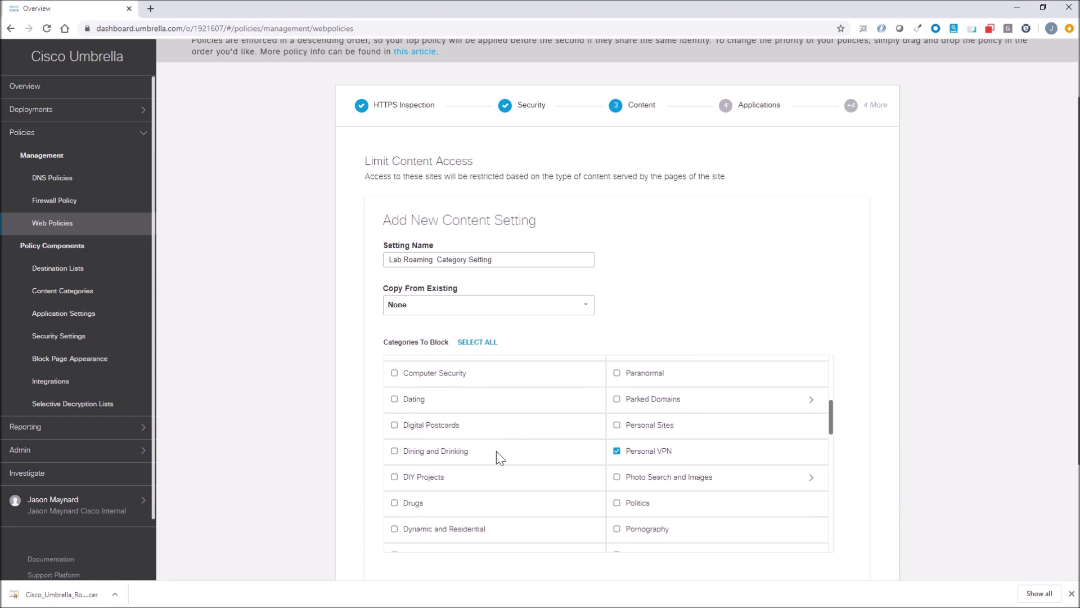
scroll(497, 452, "down", 1)
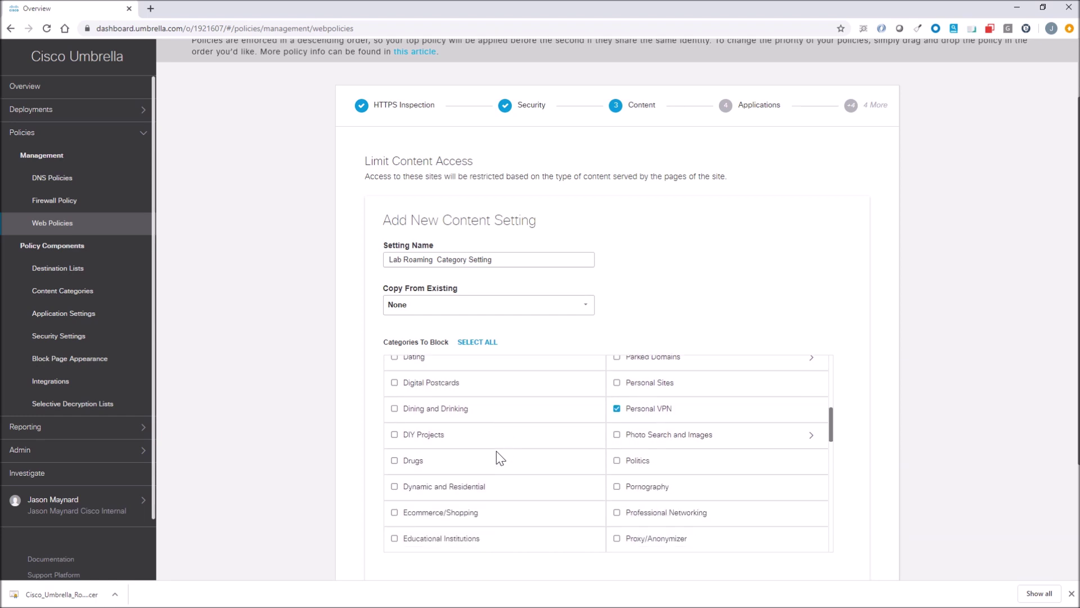
scroll(496, 452, "down", 1)
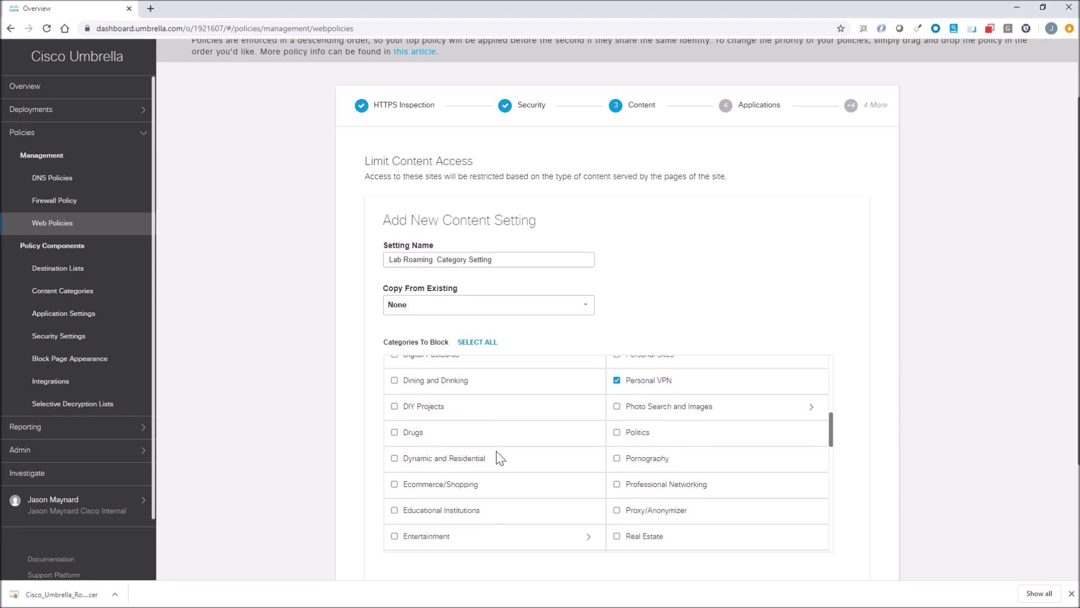
left_click(618, 458)
Step: Also block Proxy/Anonymizer and Illegal Downloads, then save the content setting
scroll(423, 482, "down", 1)
scroll(409, 494, "down", 1)
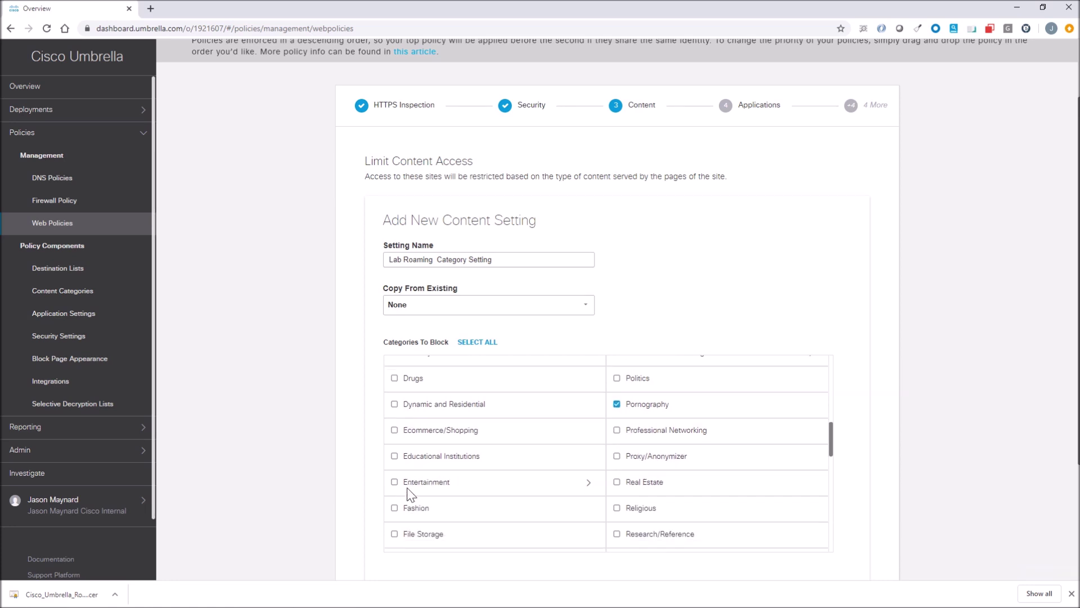
scroll(409, 494, "down", 1)
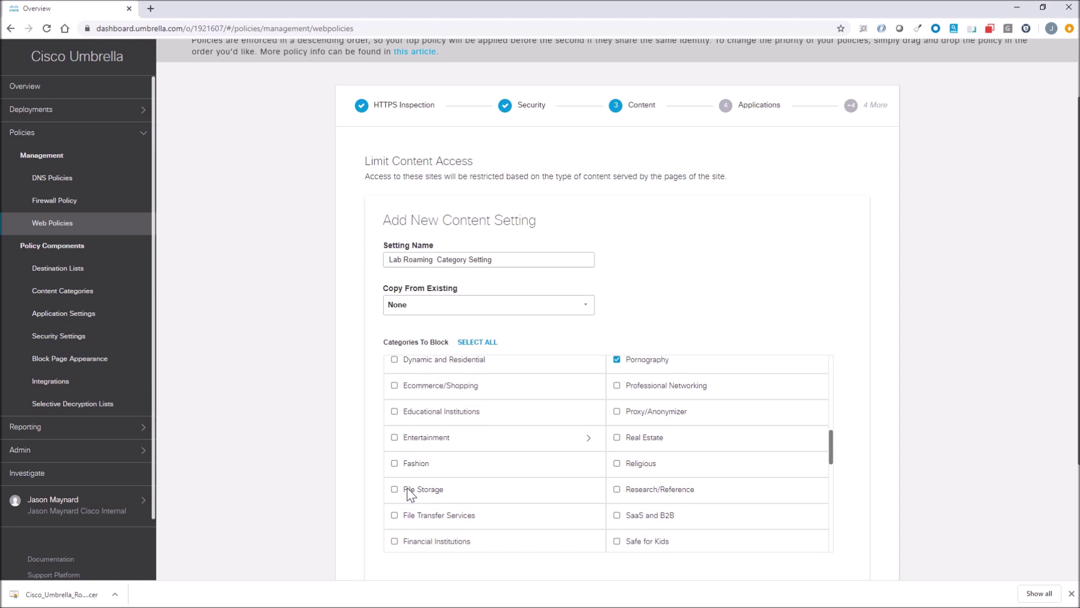
left_click(619, 412)
scroll(513, 490, "down", 3)
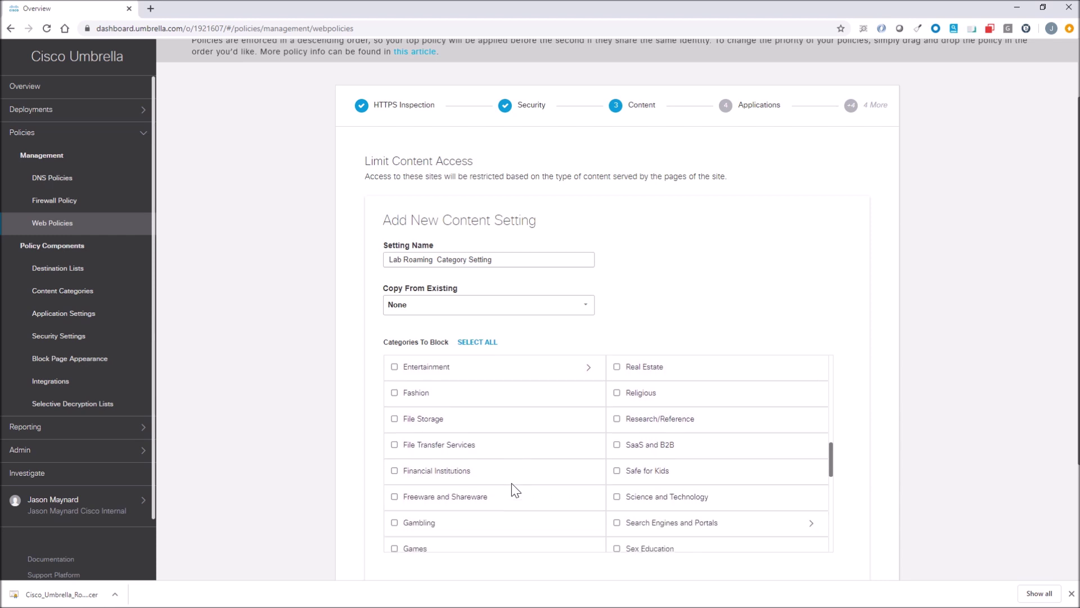
scroll(514, 490, "down", 1)
scroll(515, 491, "down", 1)
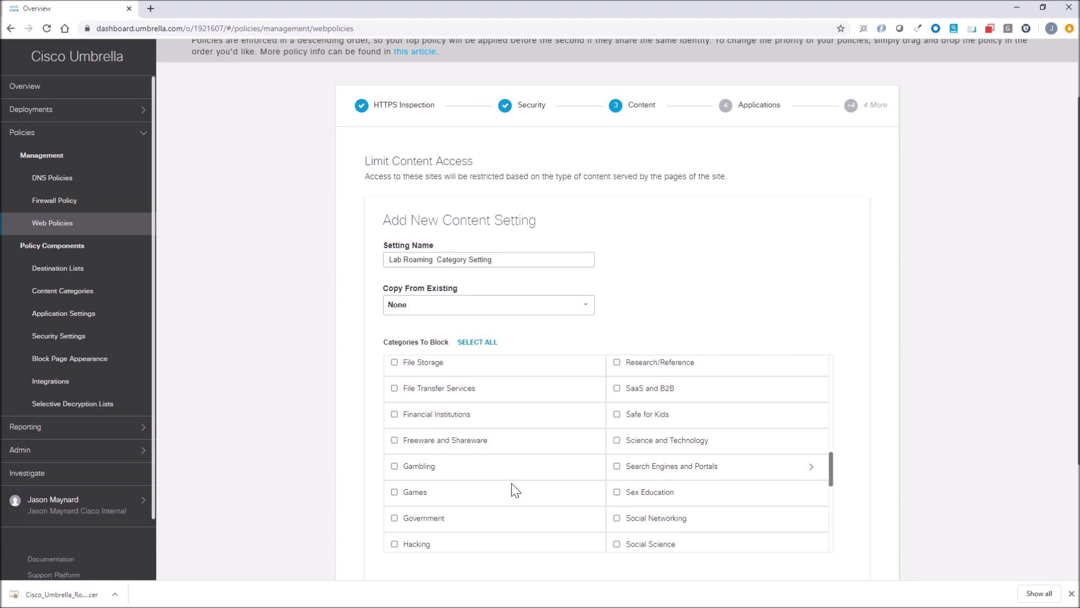
scroll(516, 490, "down", 2)
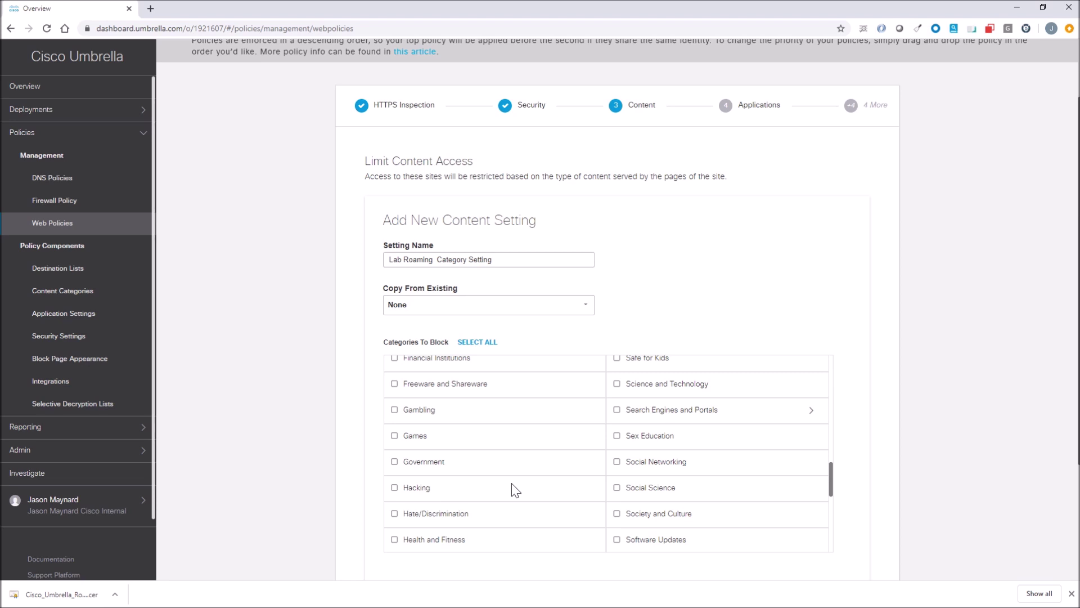
scroll(516, 490, "down", 2)
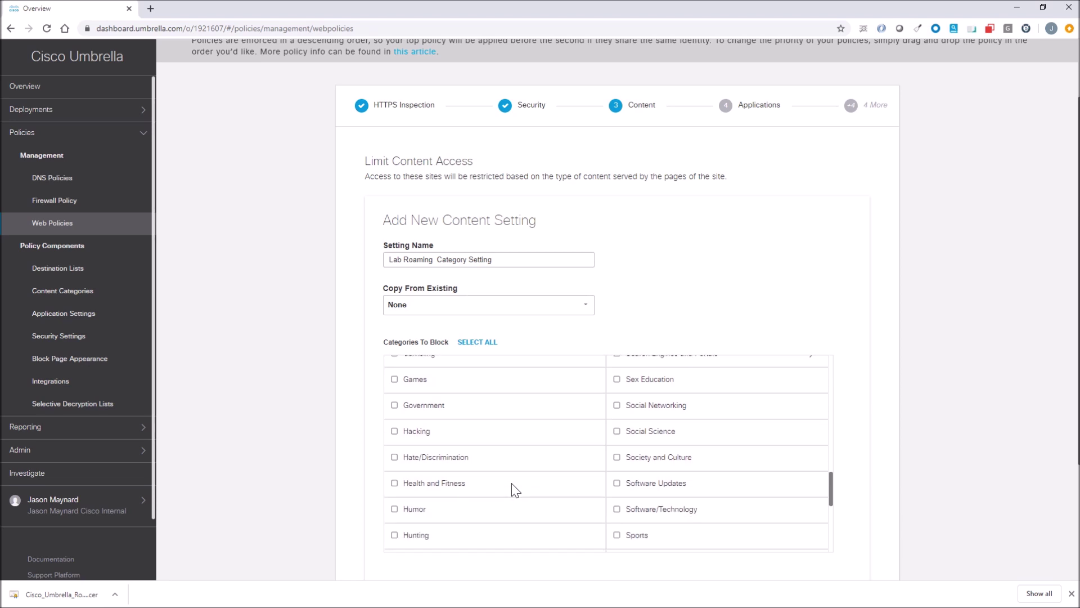
scroll(512, 483, "down", 3)
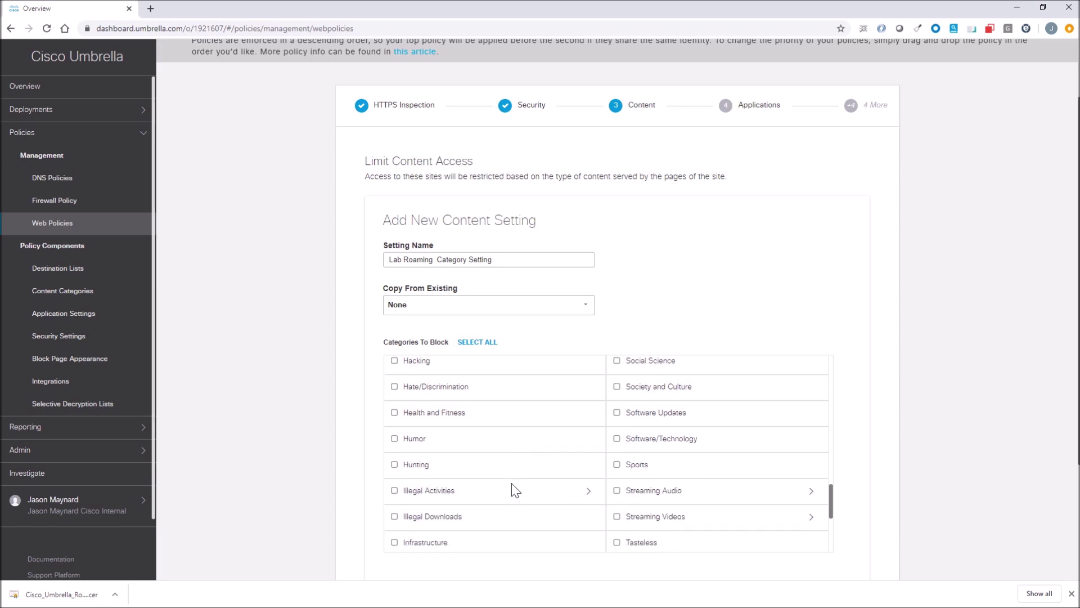
scroll(515, 491, "down", 1)
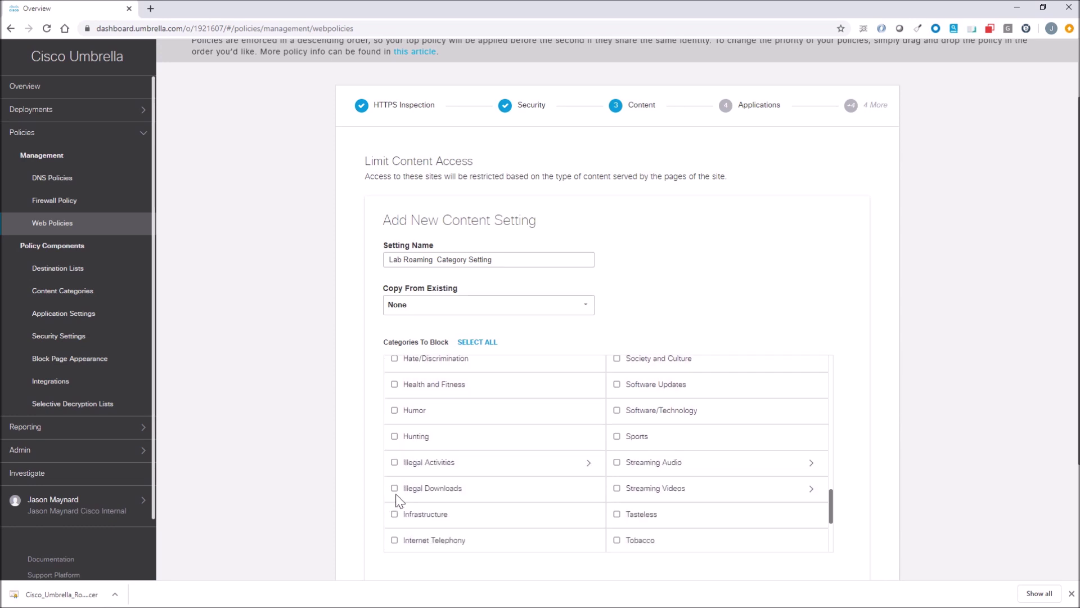
left_click(394, 489)
scroll(556, 494, "down", 3)
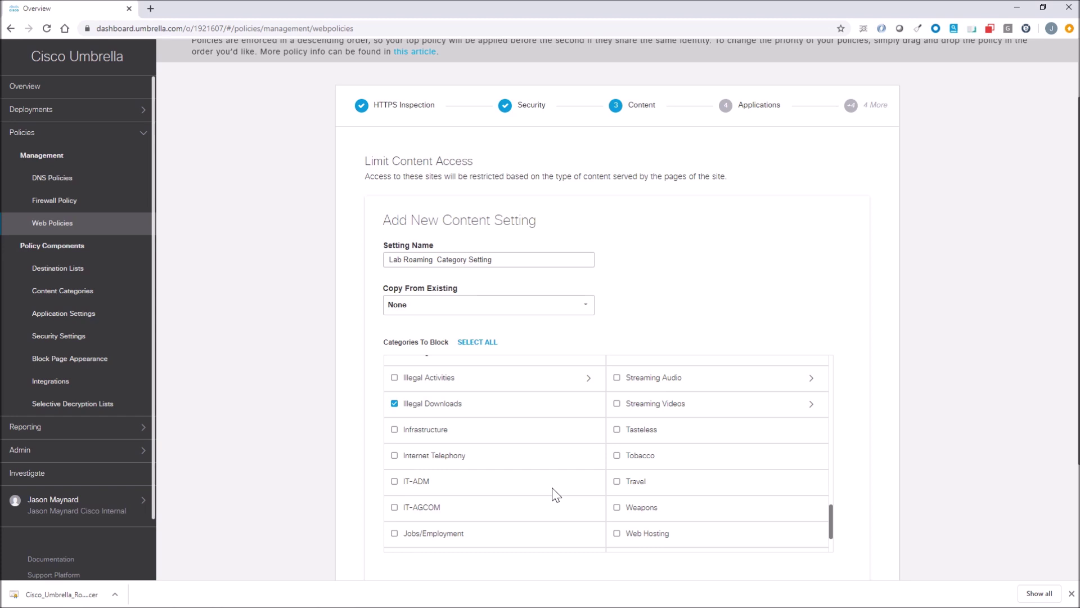
scroll(556, 494, "down", 3)
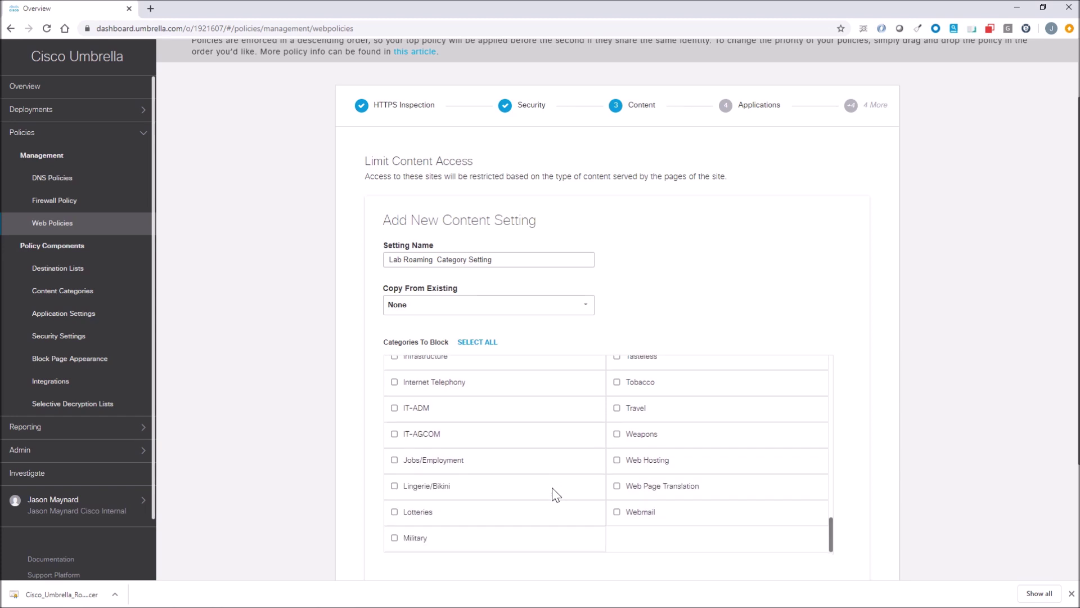
scroll(555, 495, "down", 1)
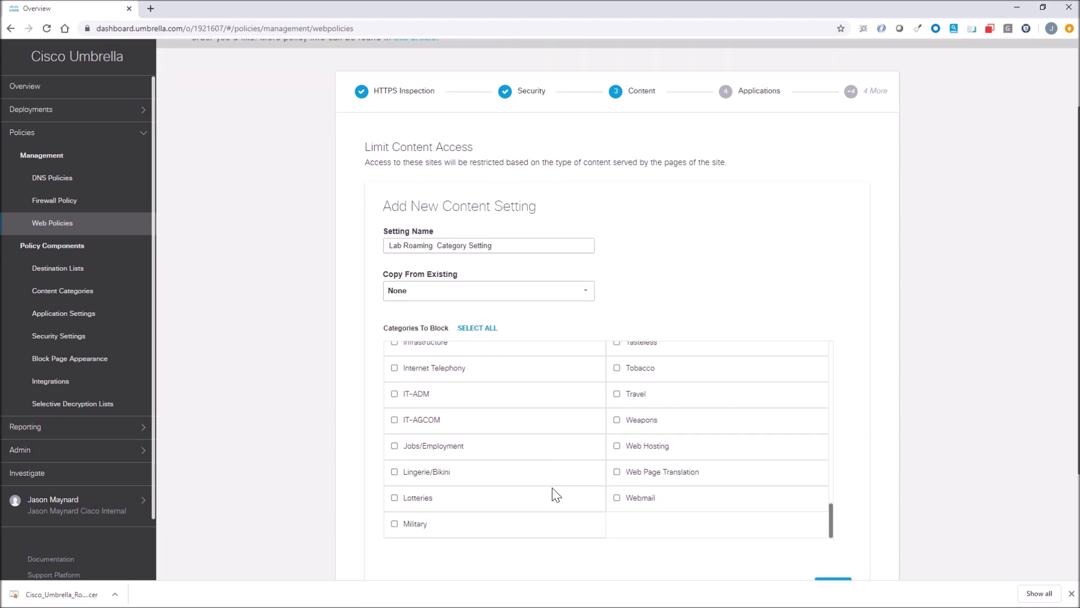
scroll(556, 495, "up", 3)
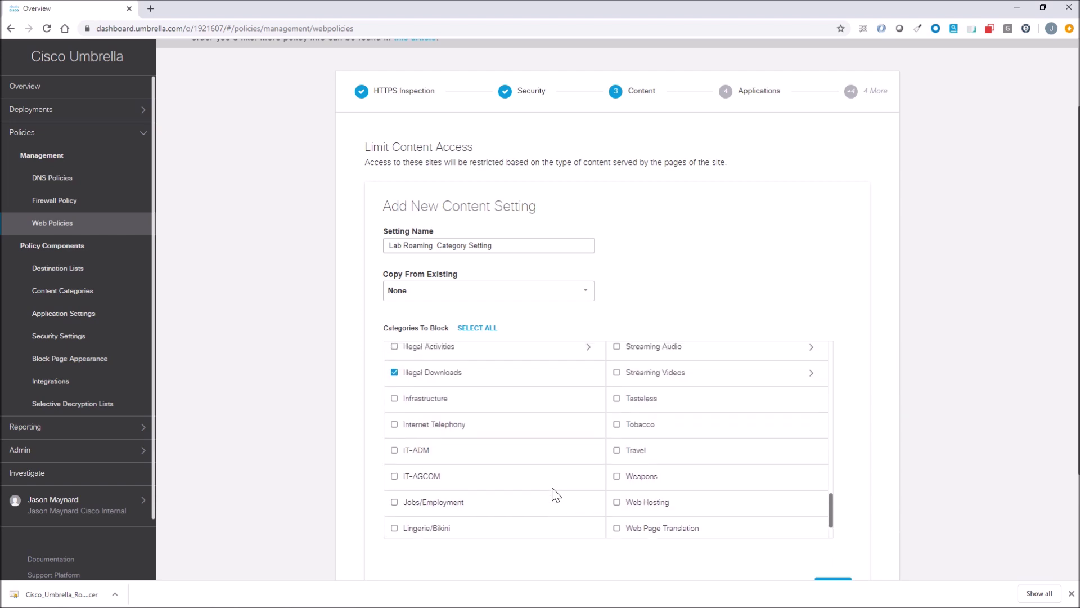
scroll(556, 495, "up", 1)
scroll(556, 495, "up", 6)
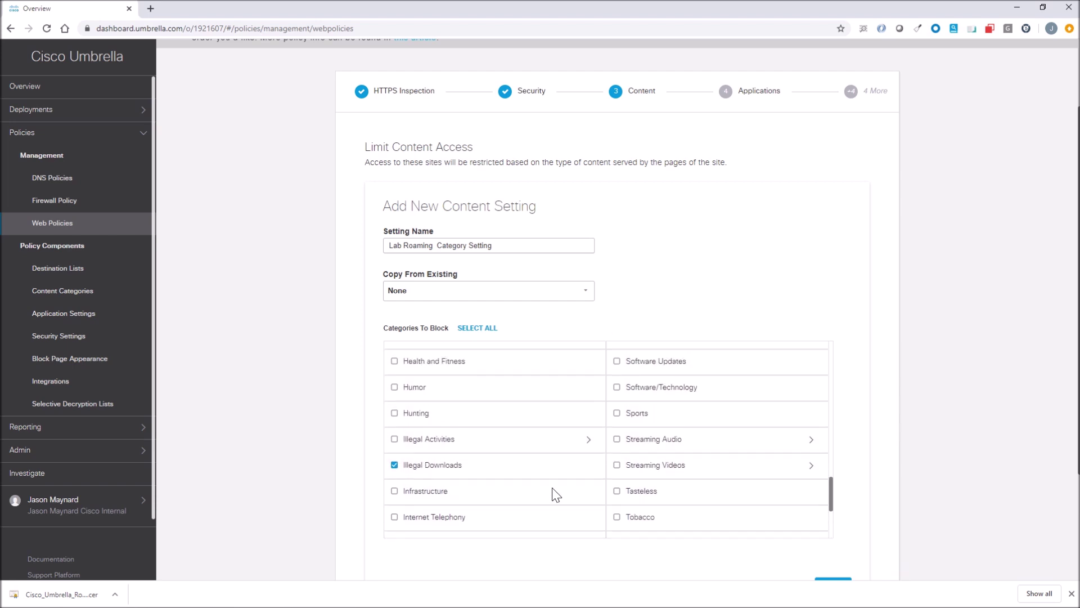
scroll(556, 495, "up", 6)
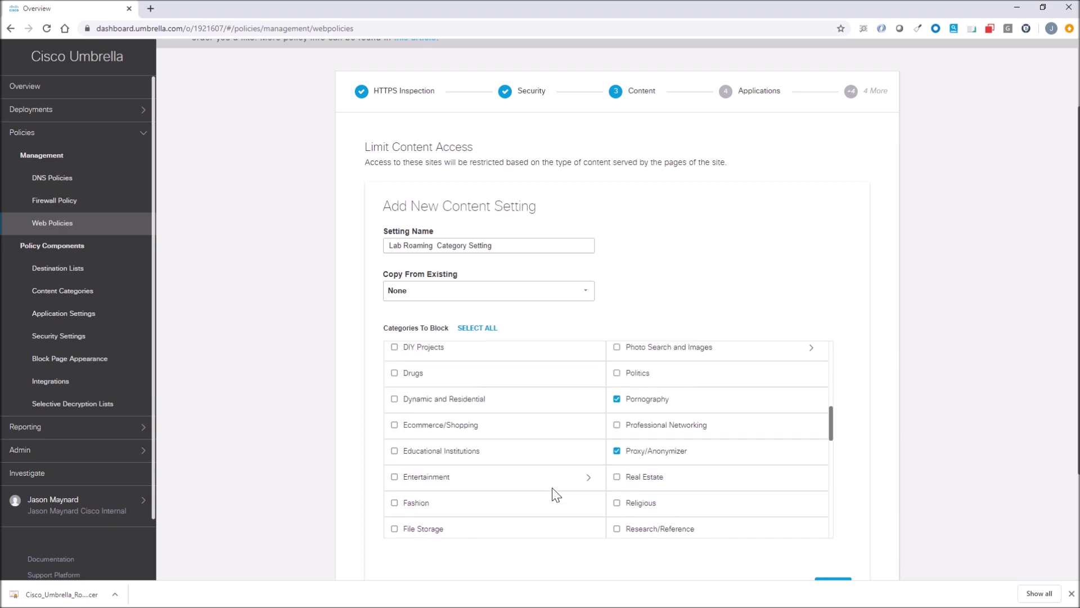
scroll(556, 494, "up", 7)
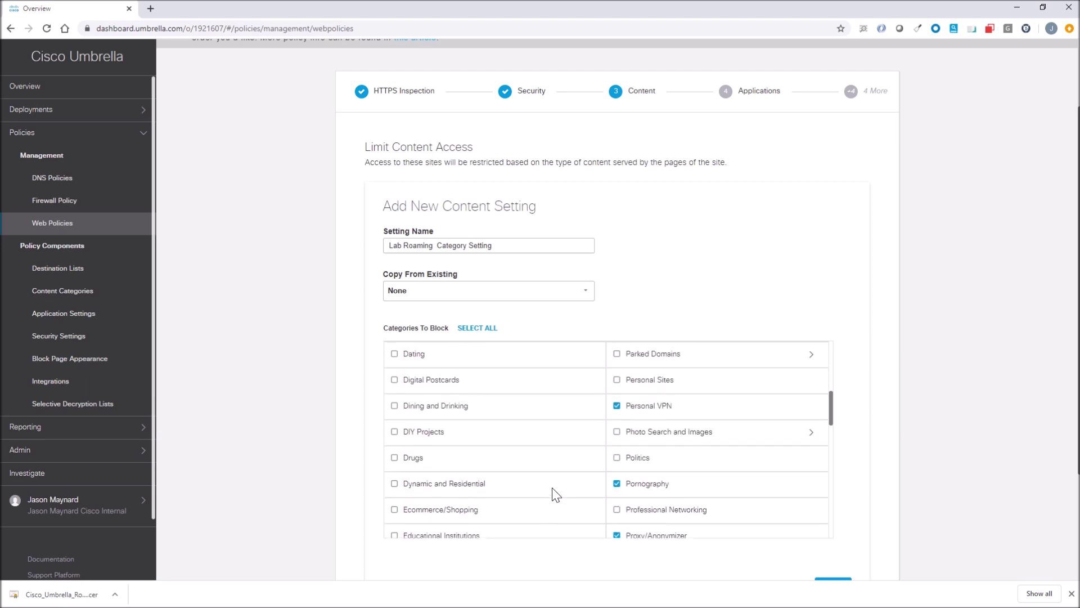
scroll(556, 495, "up", 2)
scroll(856, 470, "up", 3)
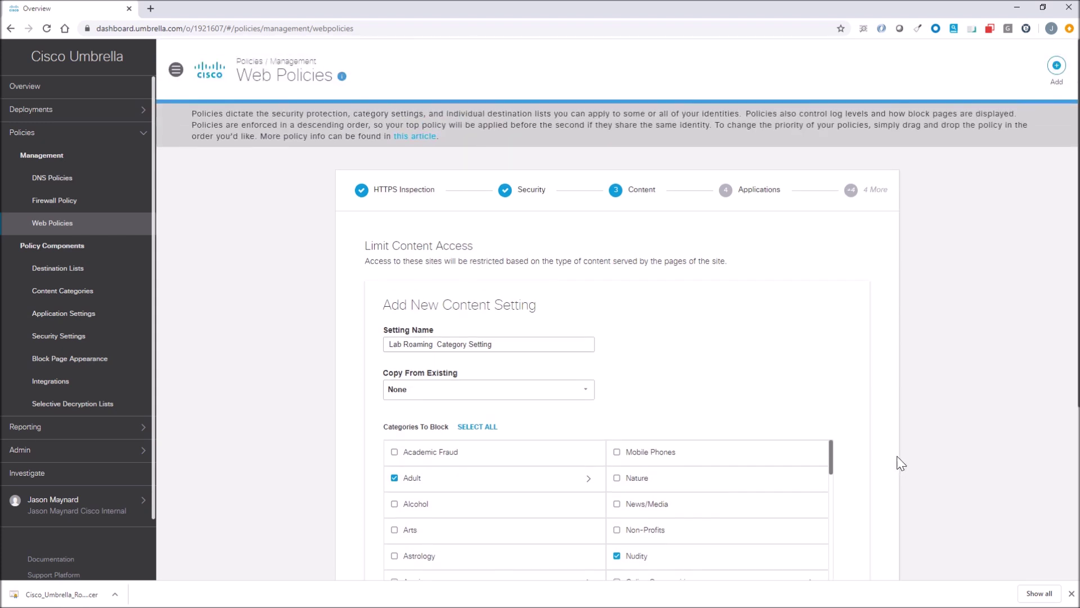
scroll(897, 456, "down", 6)
left_click(835, 430)
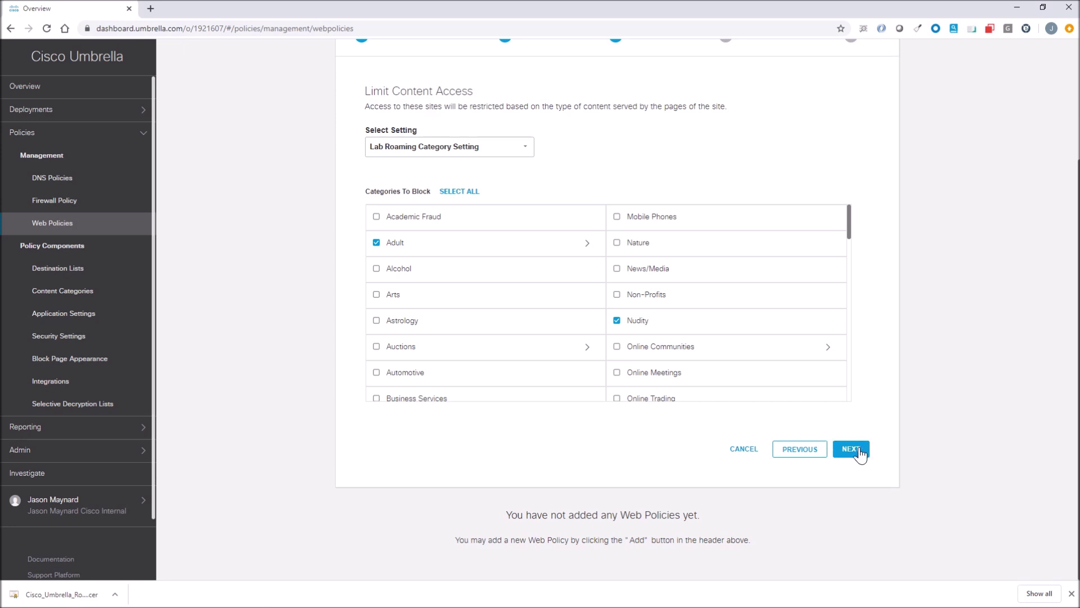
left_click(852, 449)
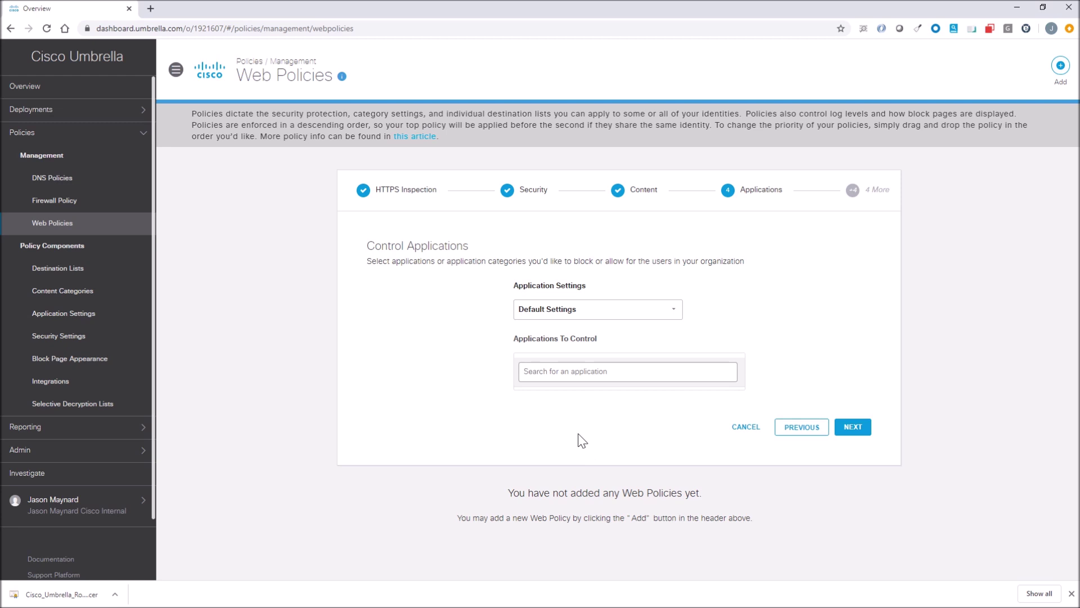
Step: Create a new application setting named 'Lab Roaming'
left_click(673, 310)
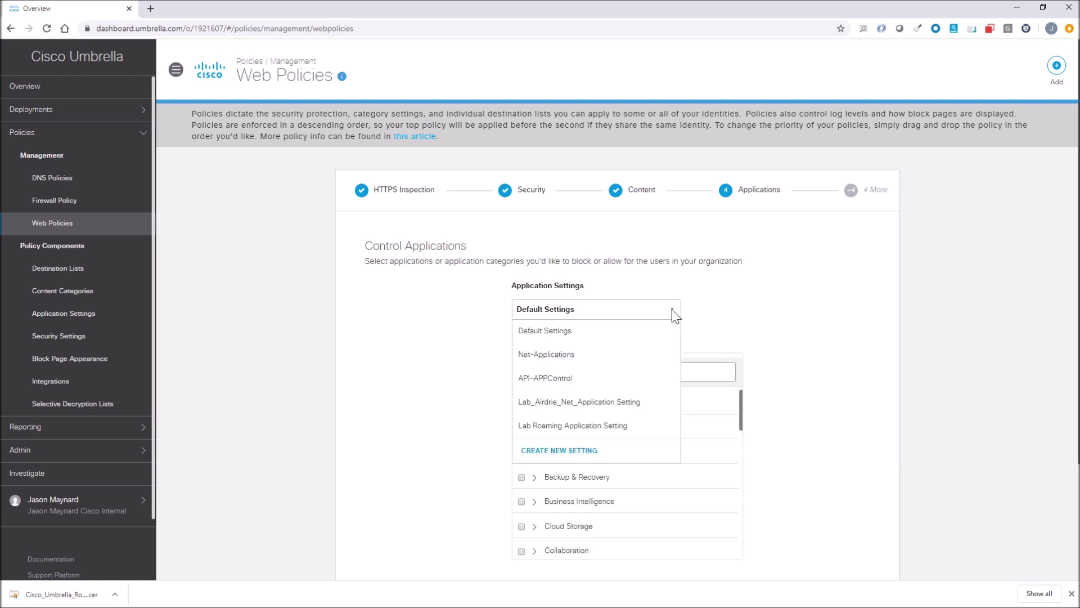
left_click(564, 450)
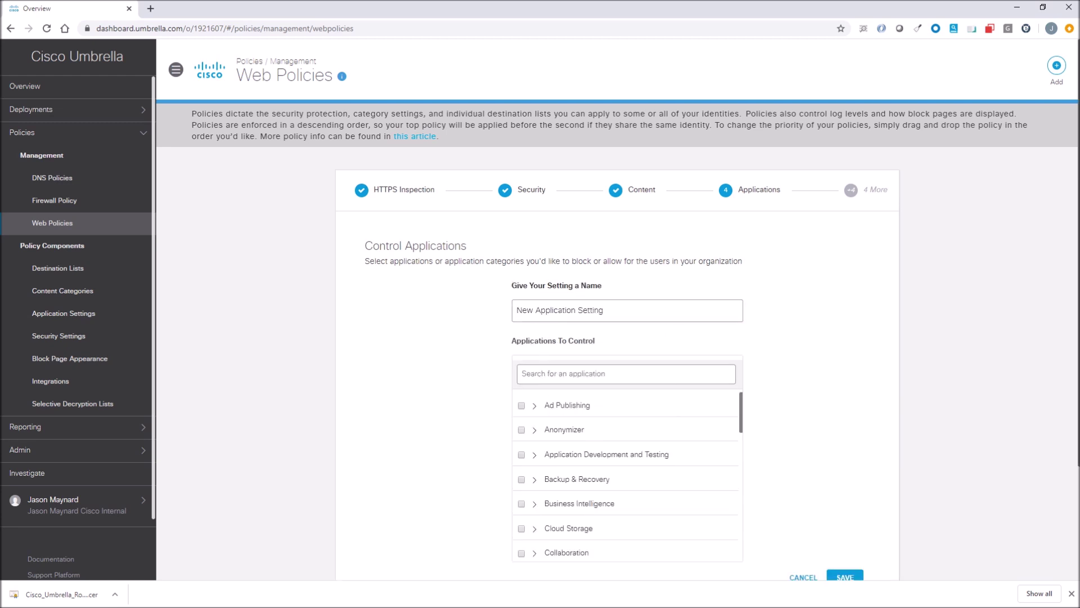
double_click(524, 310)
type("Lab Roaming")
left_click(479, 353)
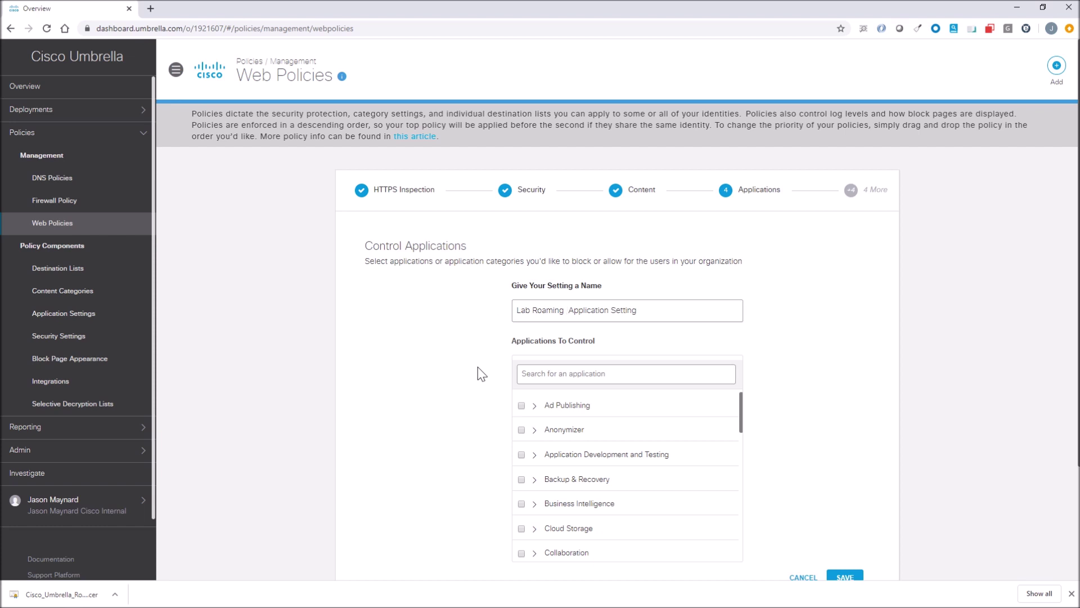
Step: Block Box under Cloud Storage, leave its options unchanged, and save the setting
scroll(470, 392, "down", 1)
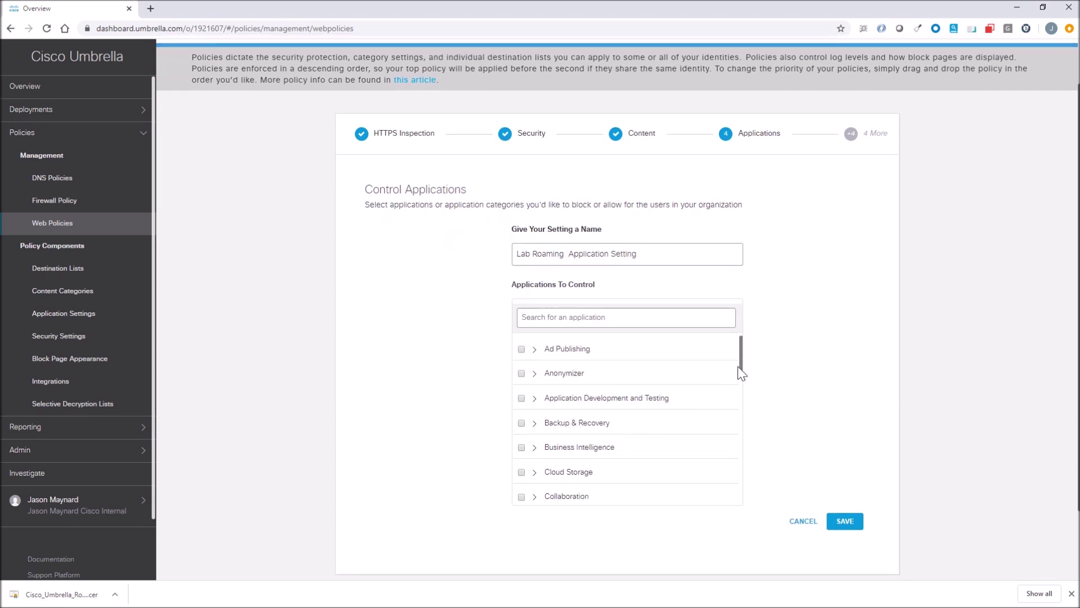
left_click_drag(744, 380, 748, 393)
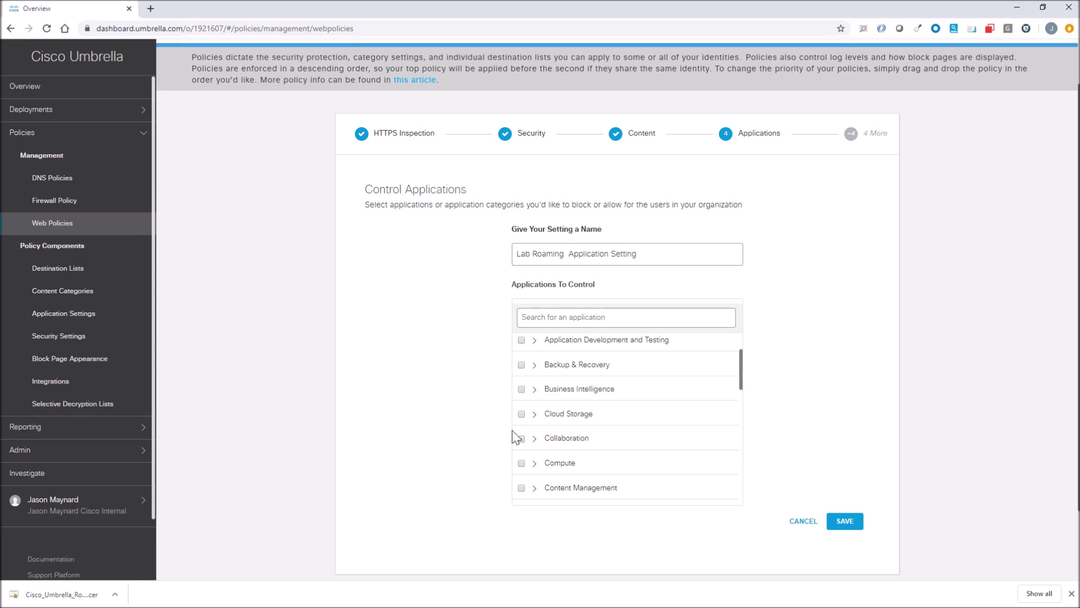
left_click(535, 415)
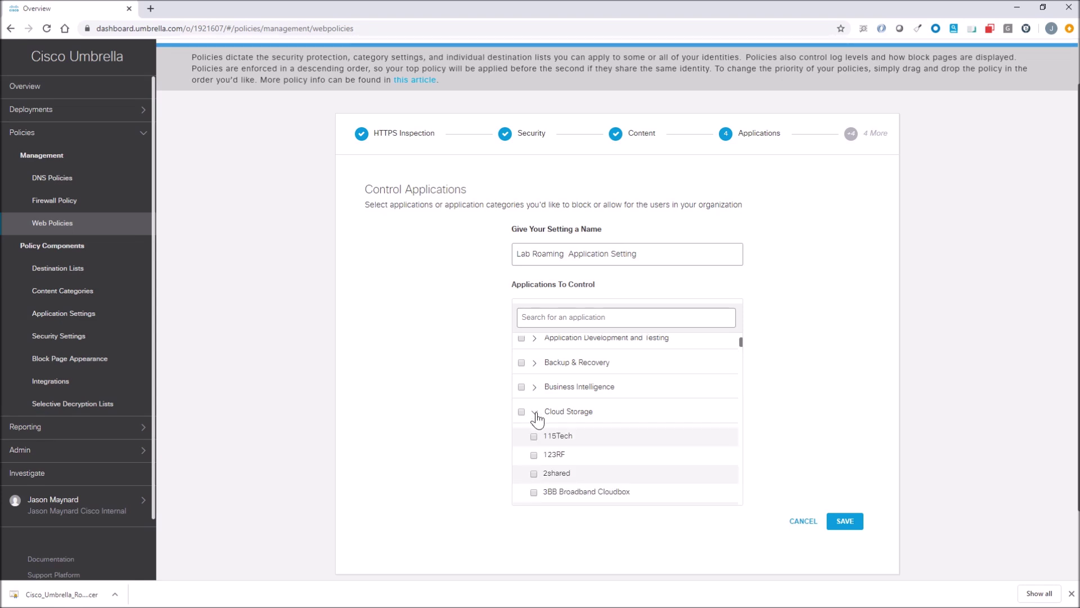
scroll(538, 419, "down", 3)
scroll(537, 414, "down", 4)
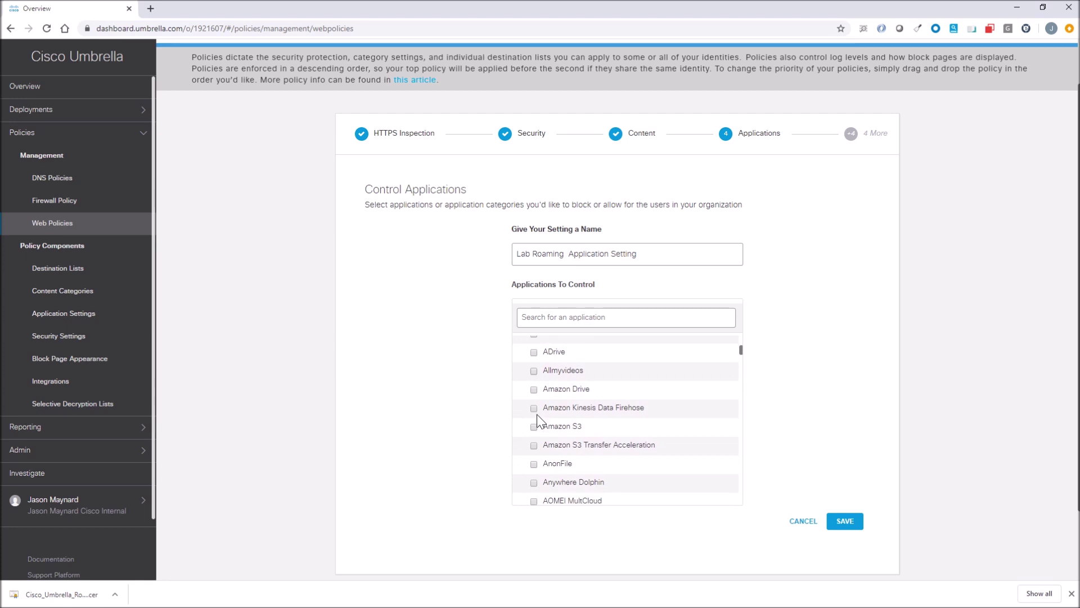
scroll(537, 414, "down", 3)
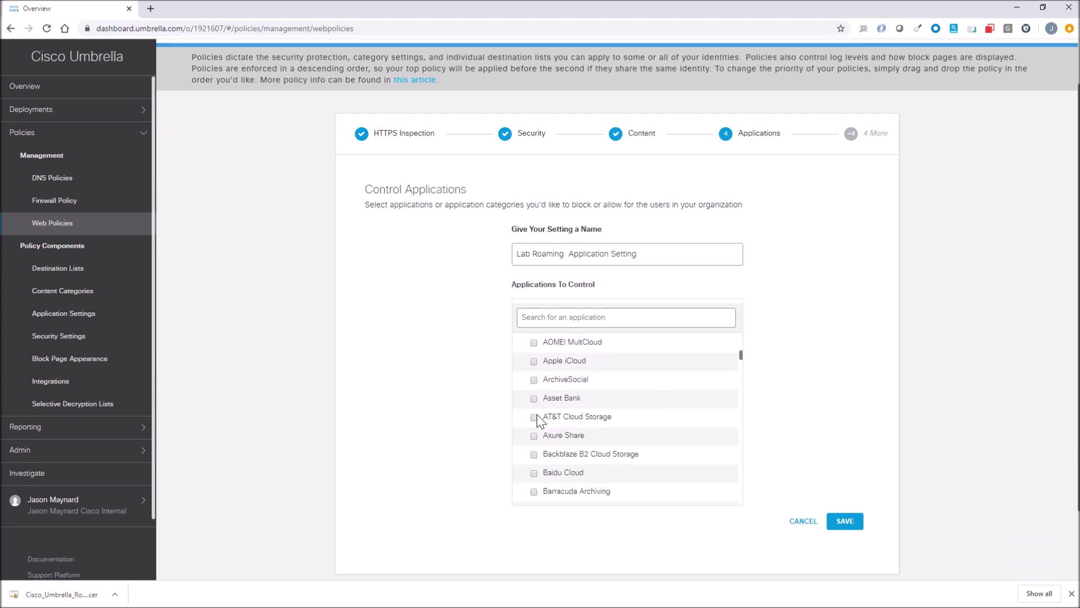
scroll(537, 414, "down", 1)
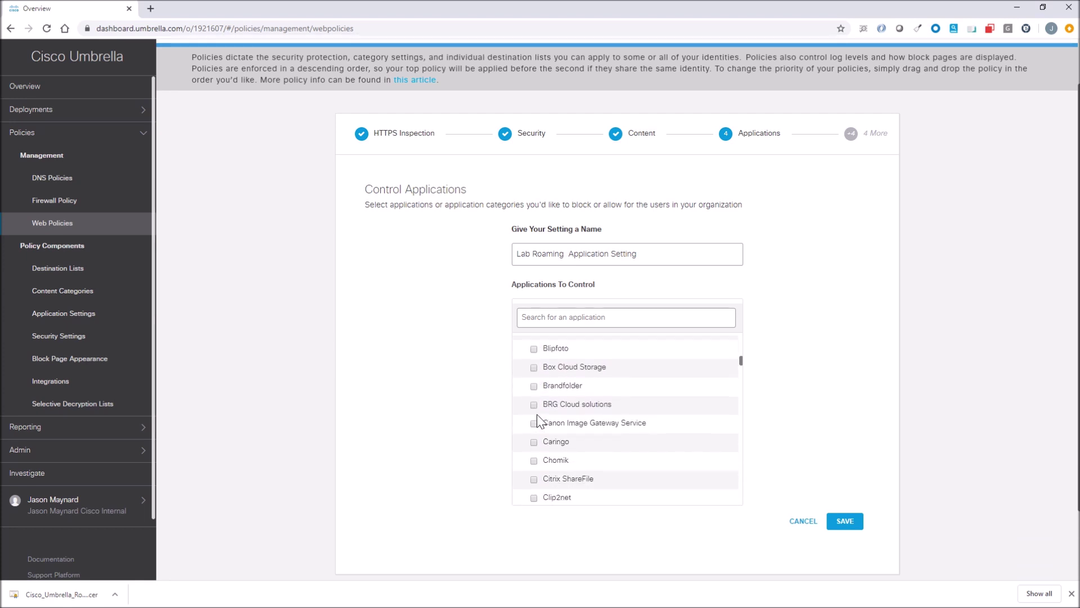
left_click(534, 368)
left_click(728, 368)
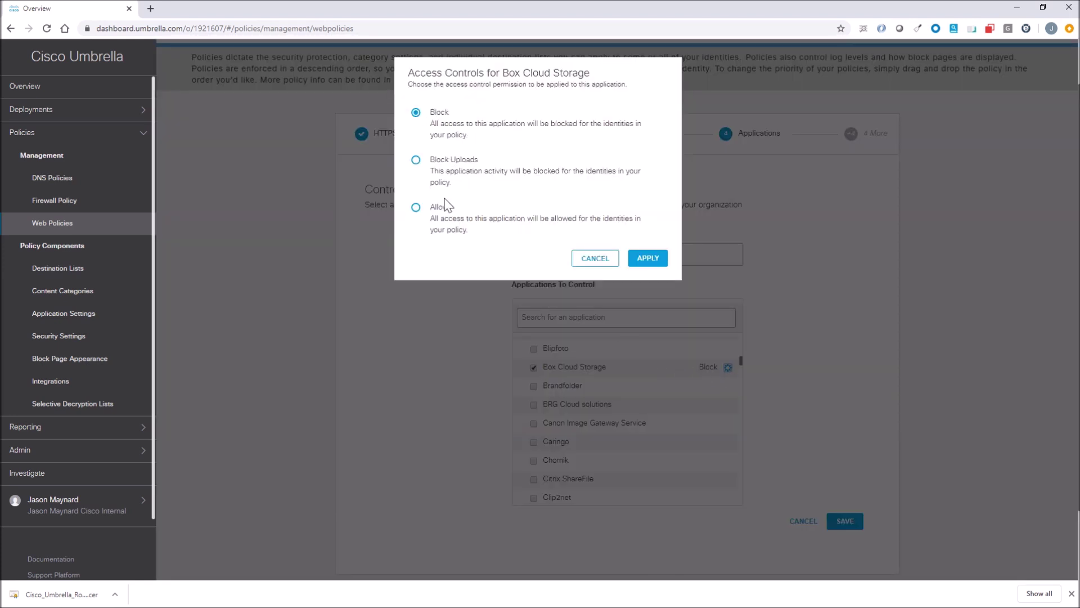
left_click(578, 260)
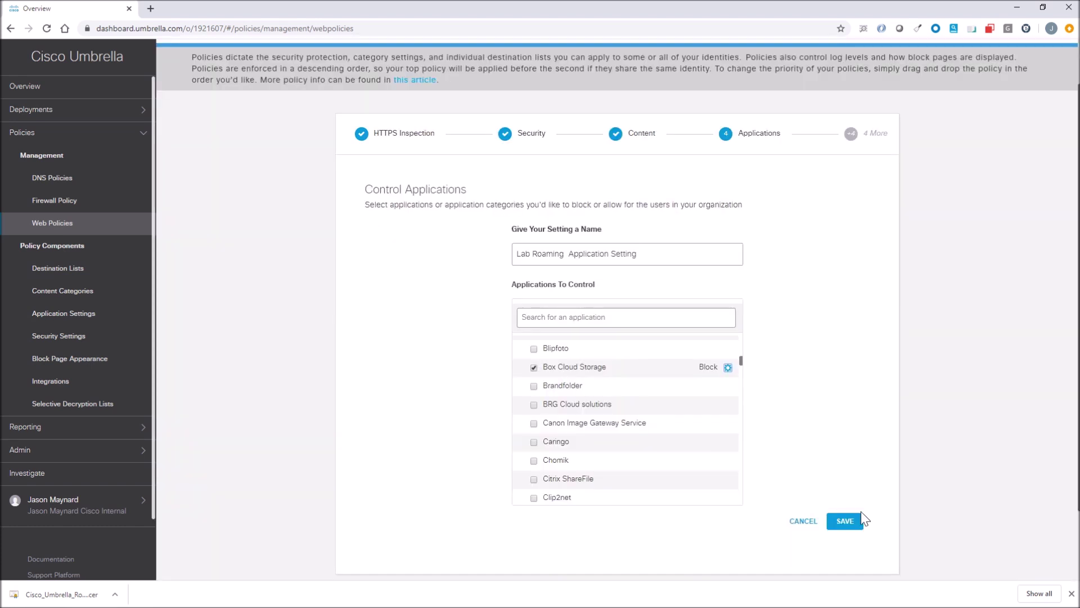
left_click(847, 522)
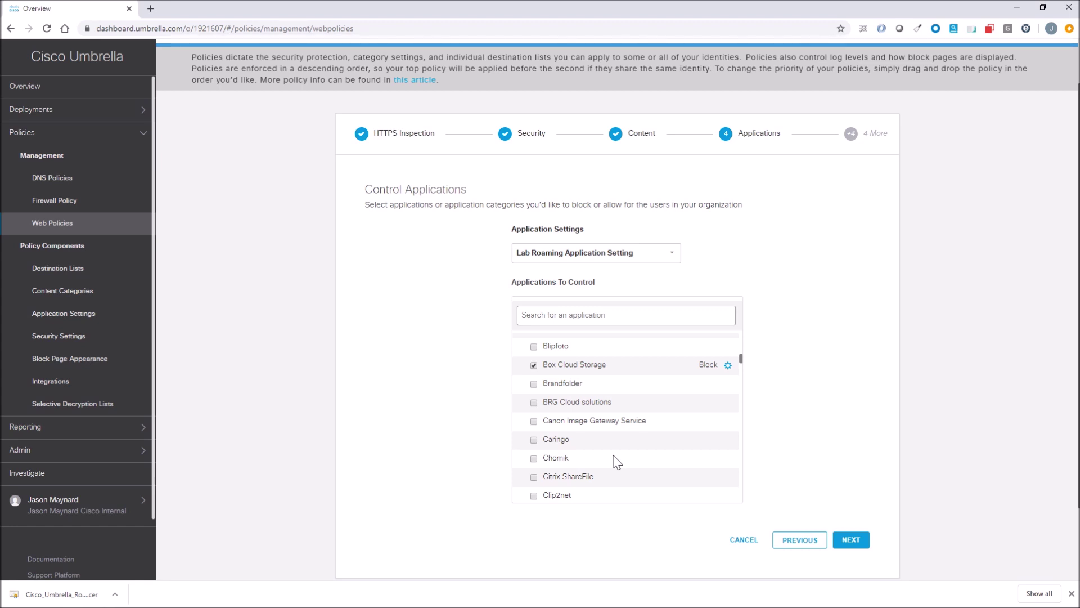
Step: Keep the Destinations, File Analysis and Block Page defaults and reach the policy summary
left_click(859, 541)
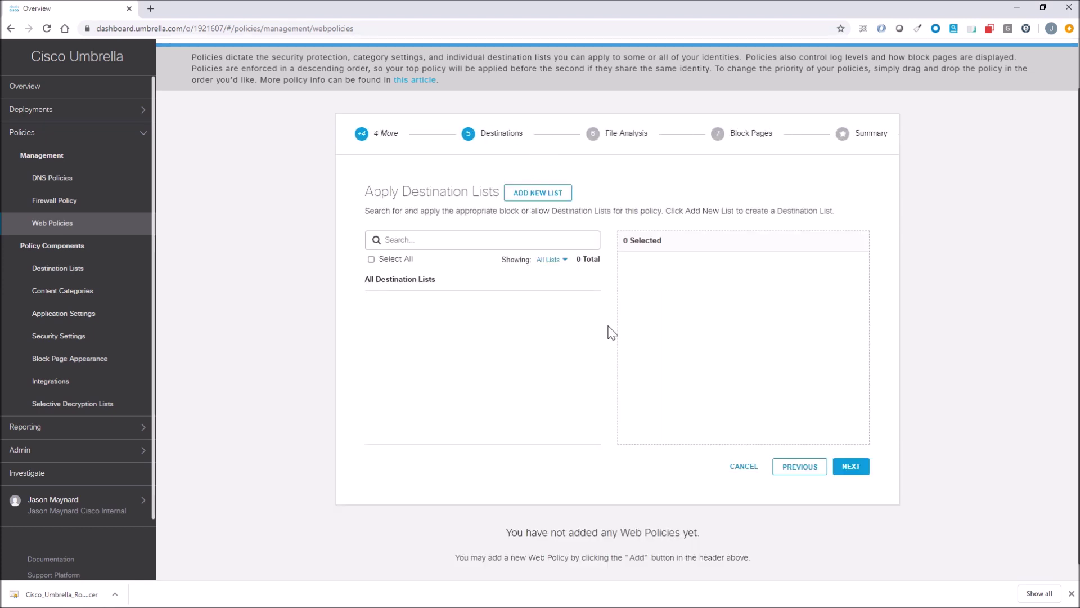
left_click(850, 467)
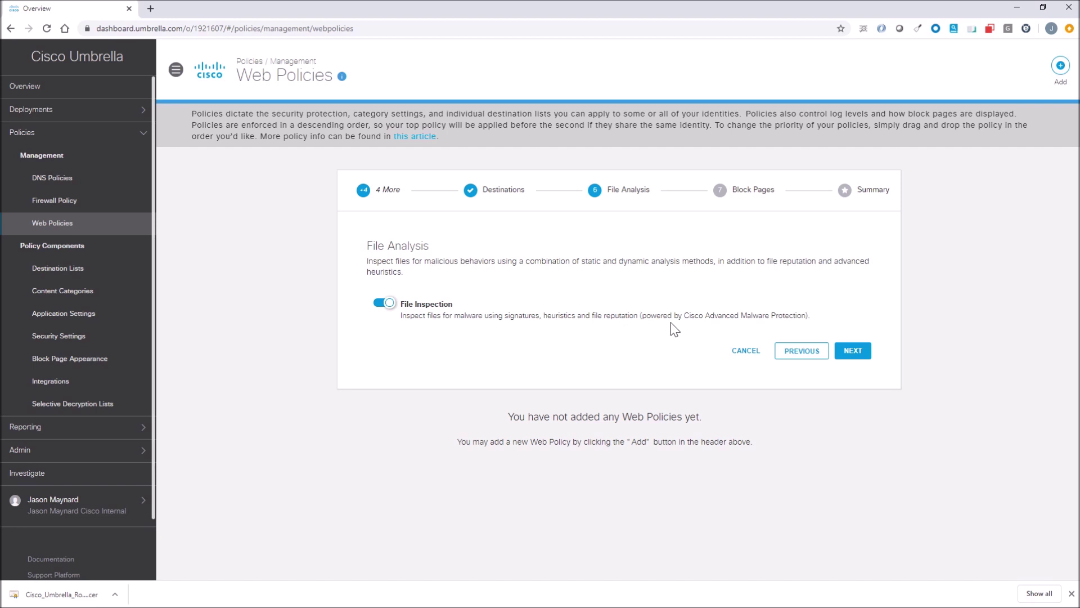
left_click(851, 354)
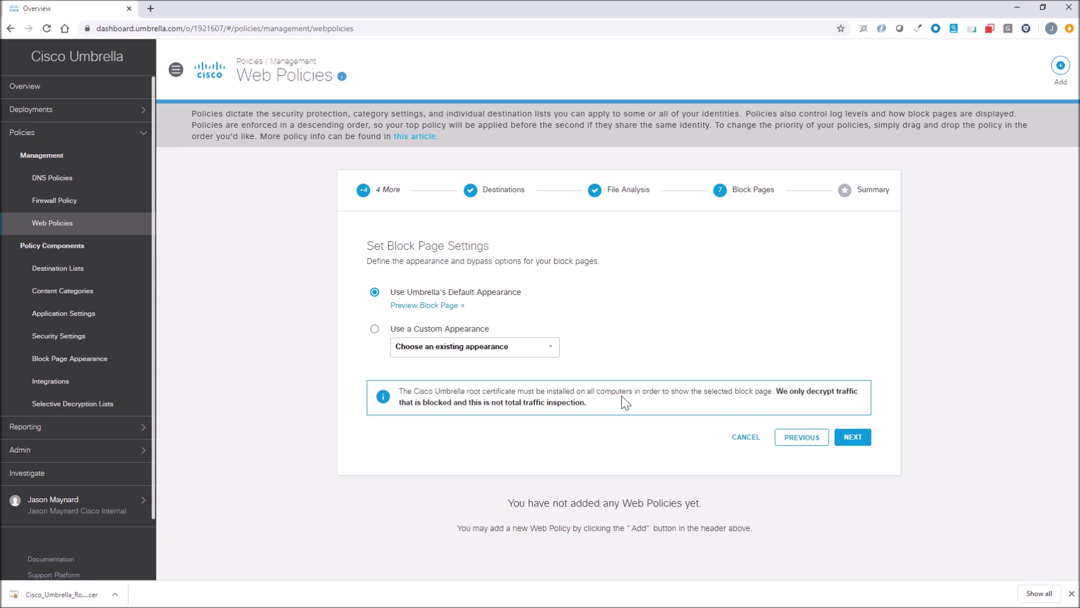
left_click(851, 437)
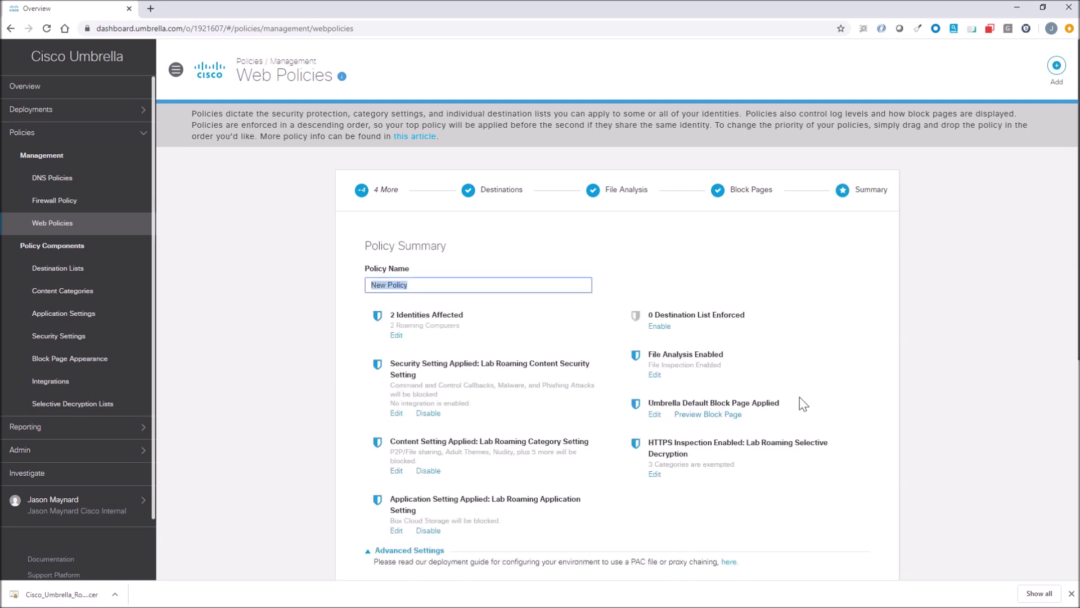
Step: Rename the policy to 'Lab Roaming Web Policy' and save it
key("Home")
key("shift+Right")
key("shift+Right")
key("shift+Right")
type("Lab Roaming Web")
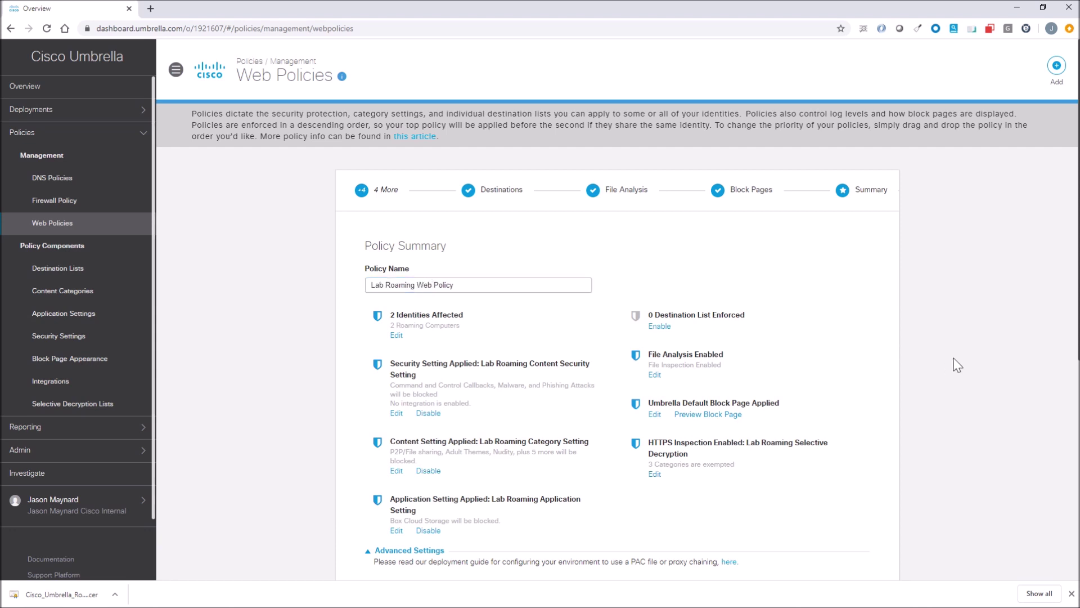
scroll(956, 366, "down", 6)
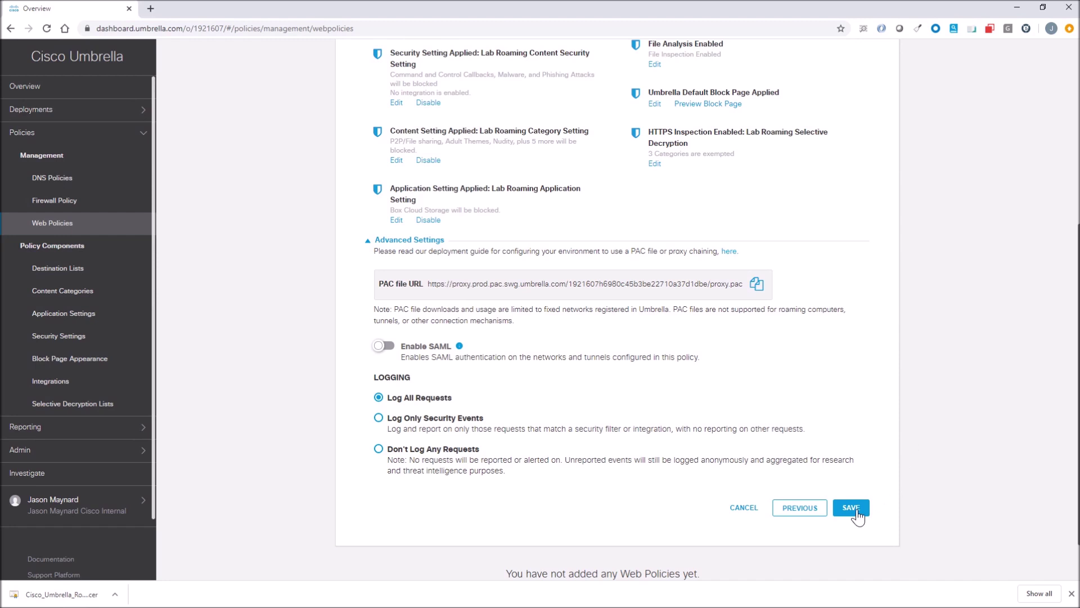
left_click(853, 509)
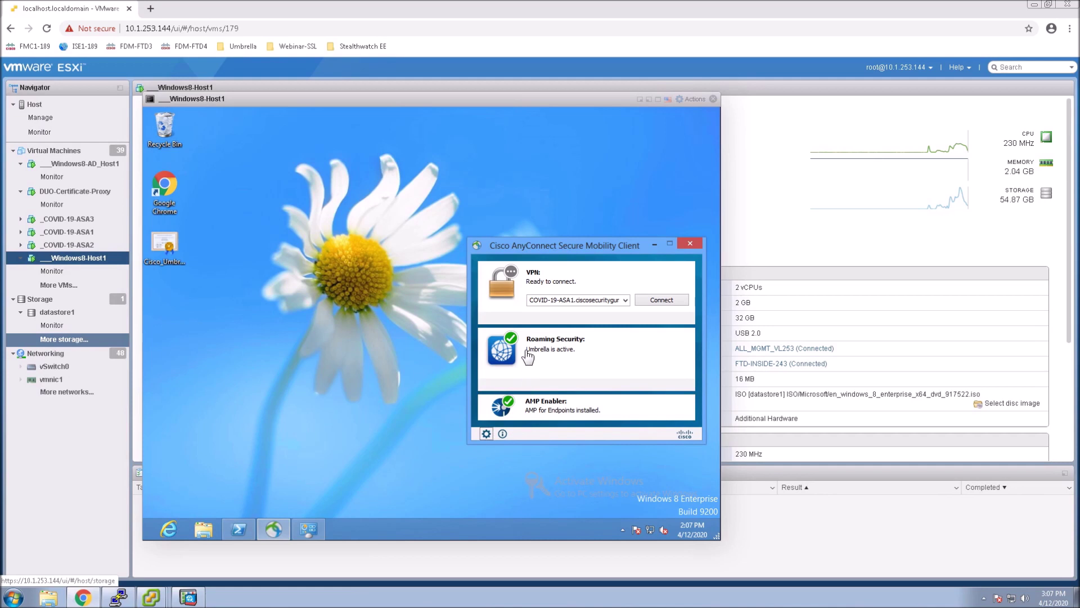
Step: Show AnyConnect's Roaming Security statistics confirming web protection is Protected
left_click(486, 434)
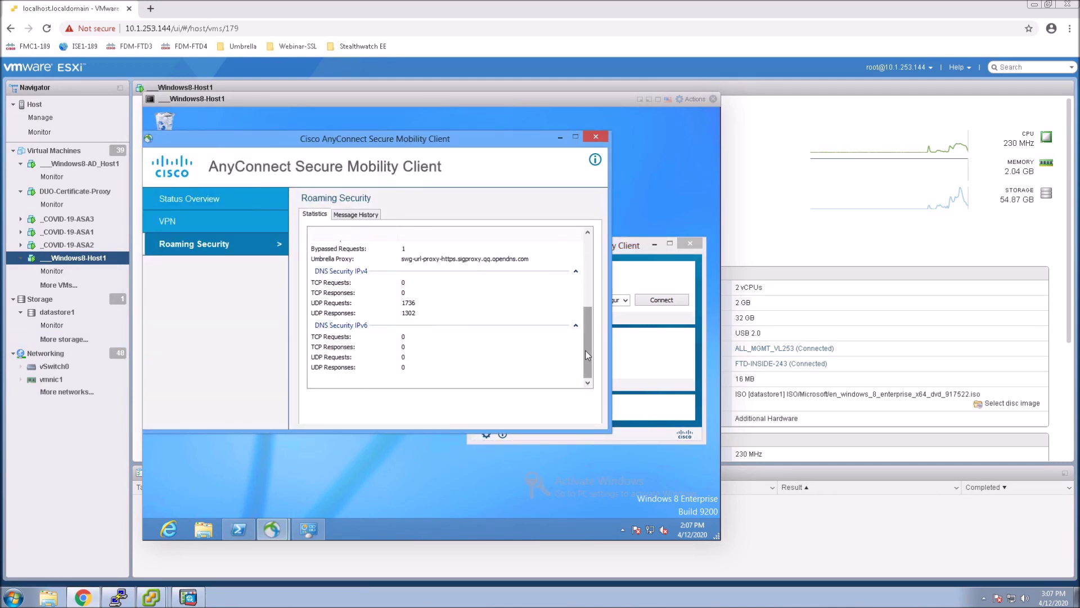
left_click_drag(585, 355, 586, 285)
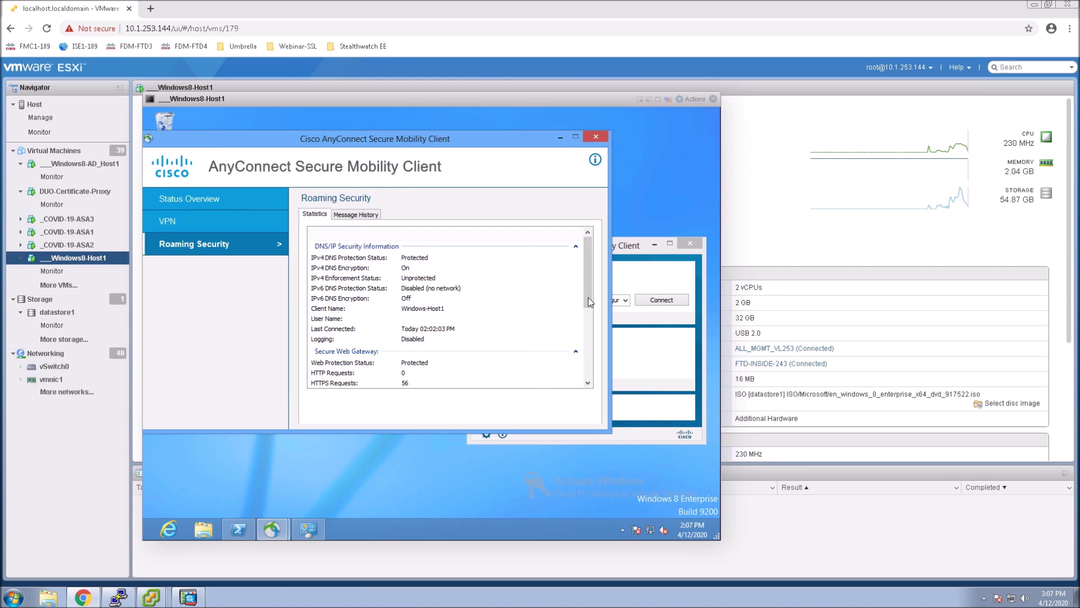
left_click_drag(587, 299, 509, 340)
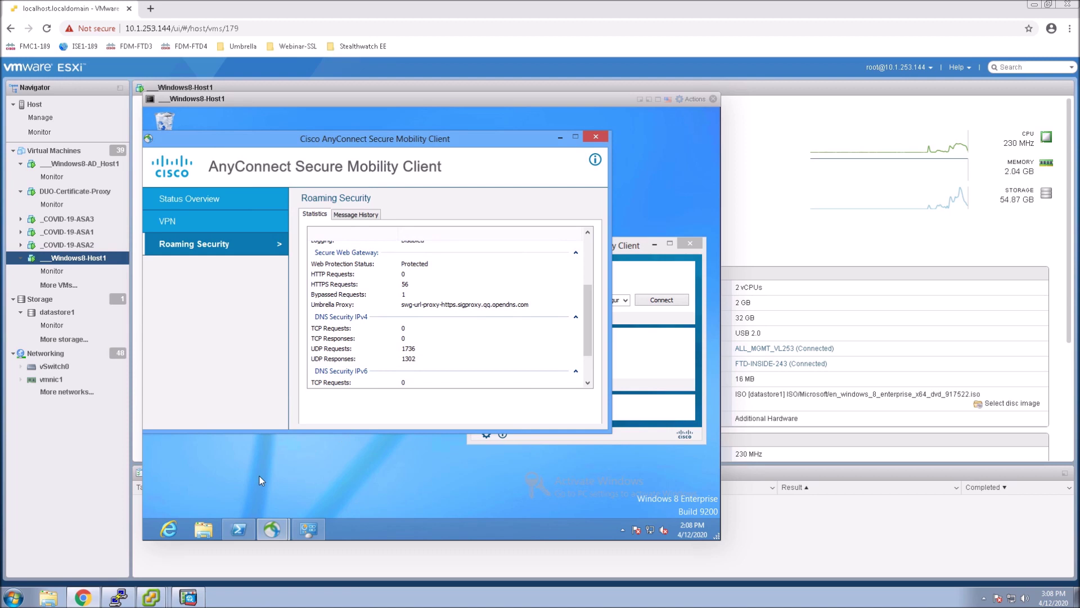
Step: Move the AnyConnect window aside and launch Chrome on the VM desktop
left_click_drag(283, 147, 372, 150)
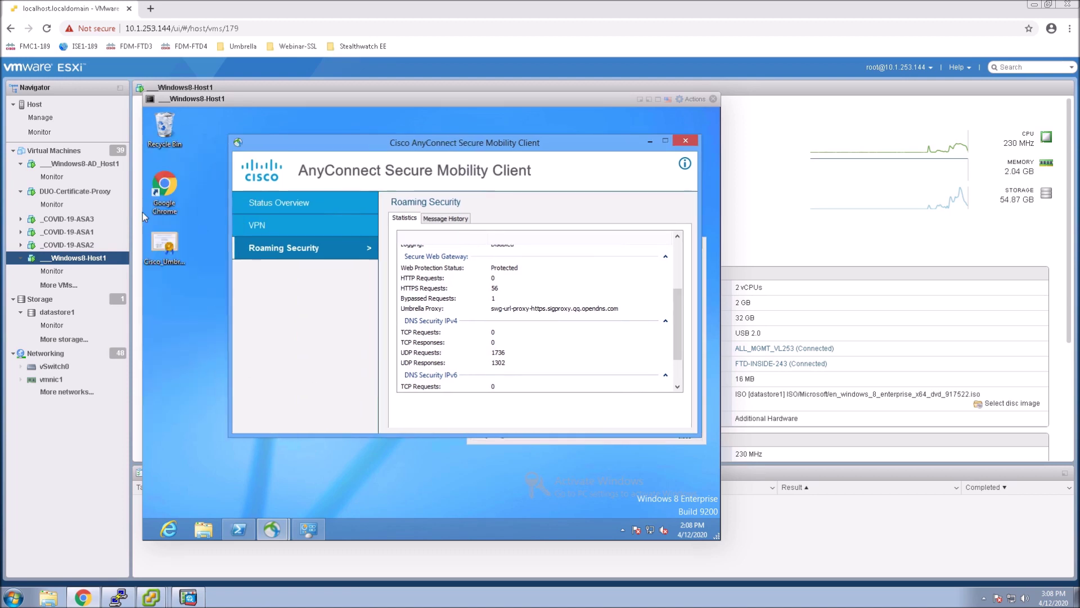
left_click(164, 190)
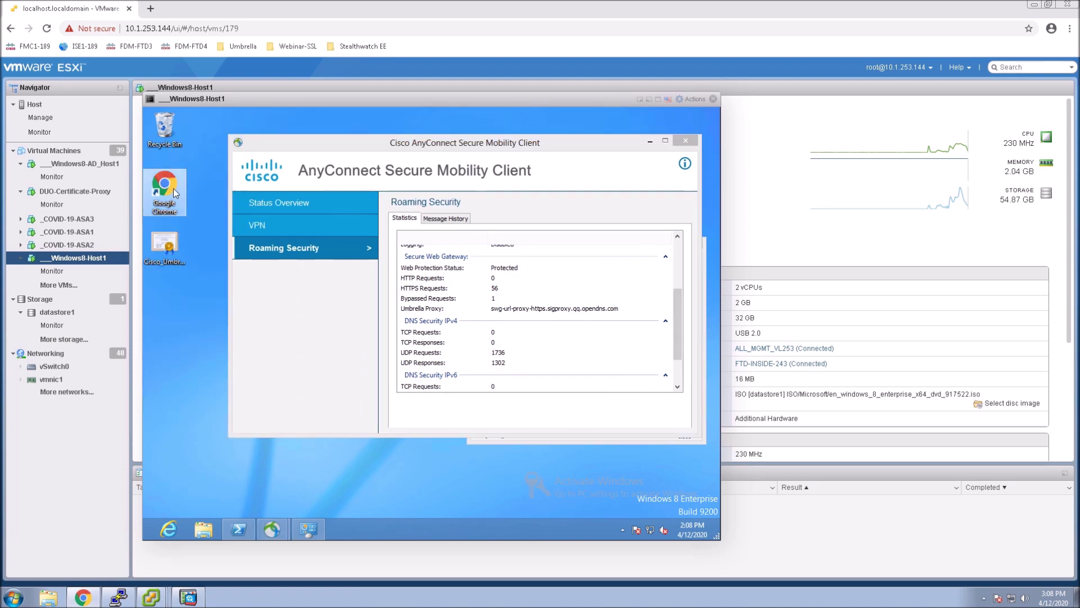
double_click(173, 188)
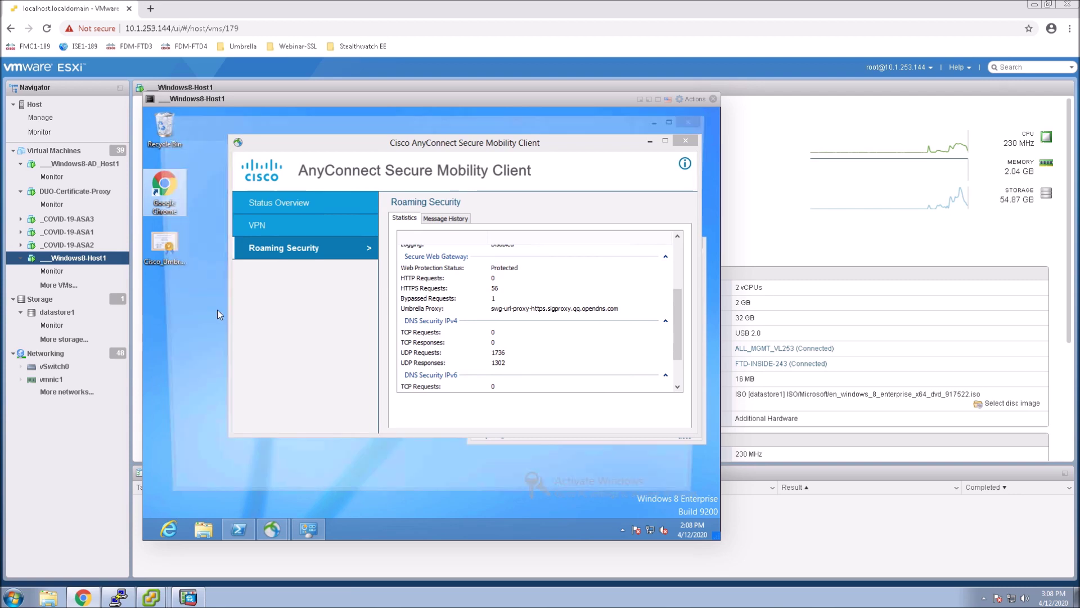
Step: Load td.com in the VM's Chrome
left_click(414, 131)
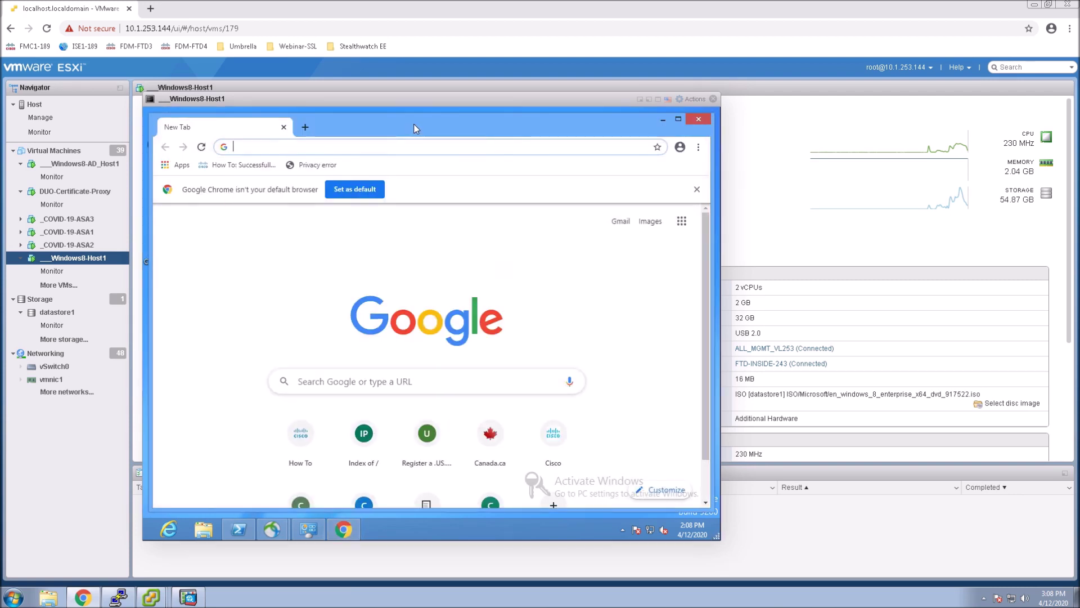
left_click(278, 147)
type("td.c")
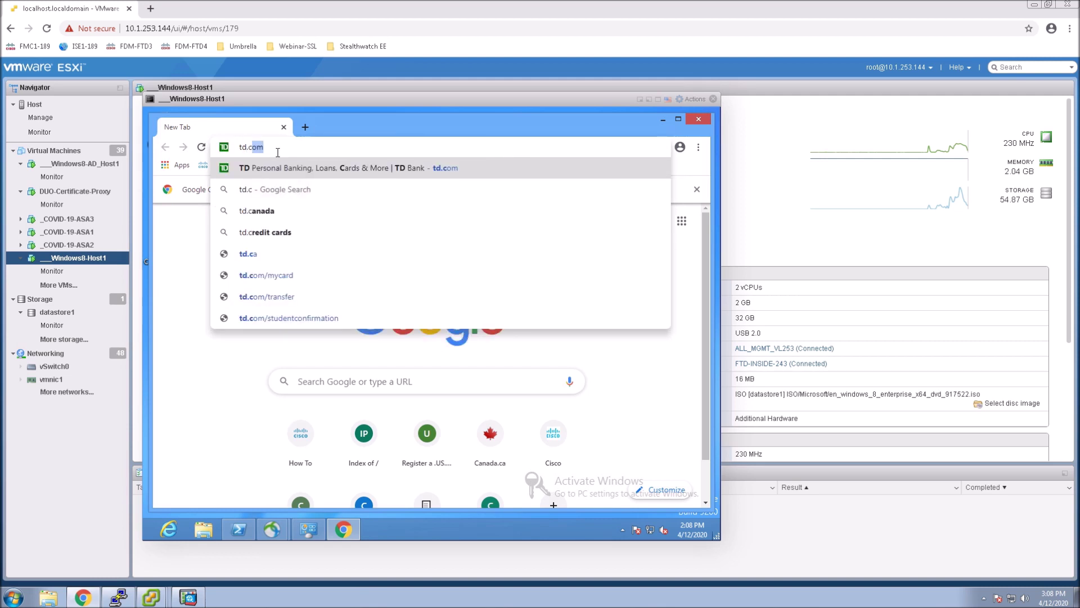
key("Return")
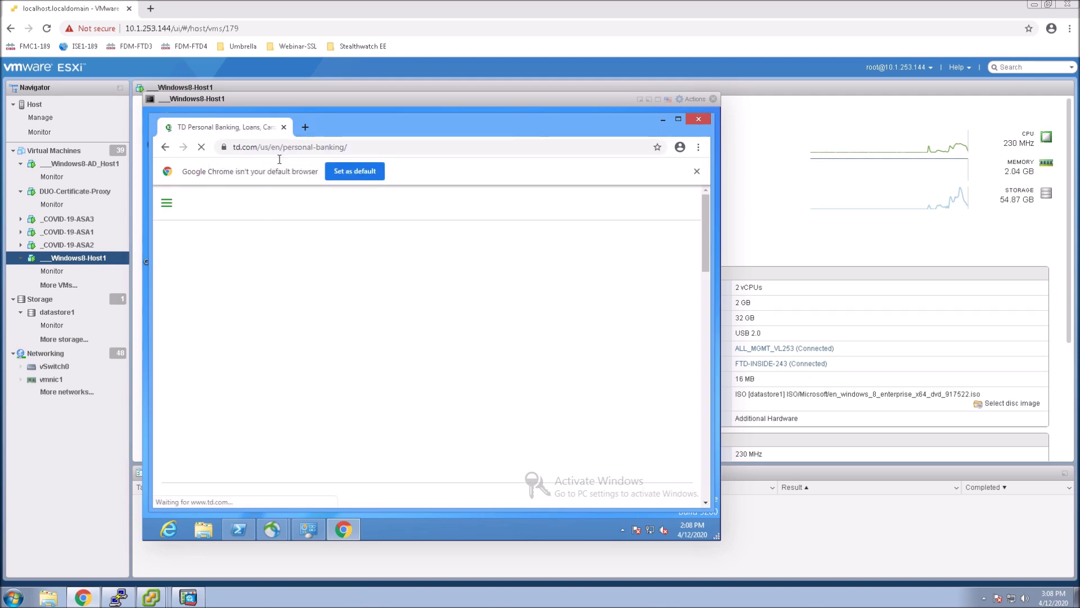
Step: Inspect td.com's certificate and its DigiCert certification path
left_click(224, 148)
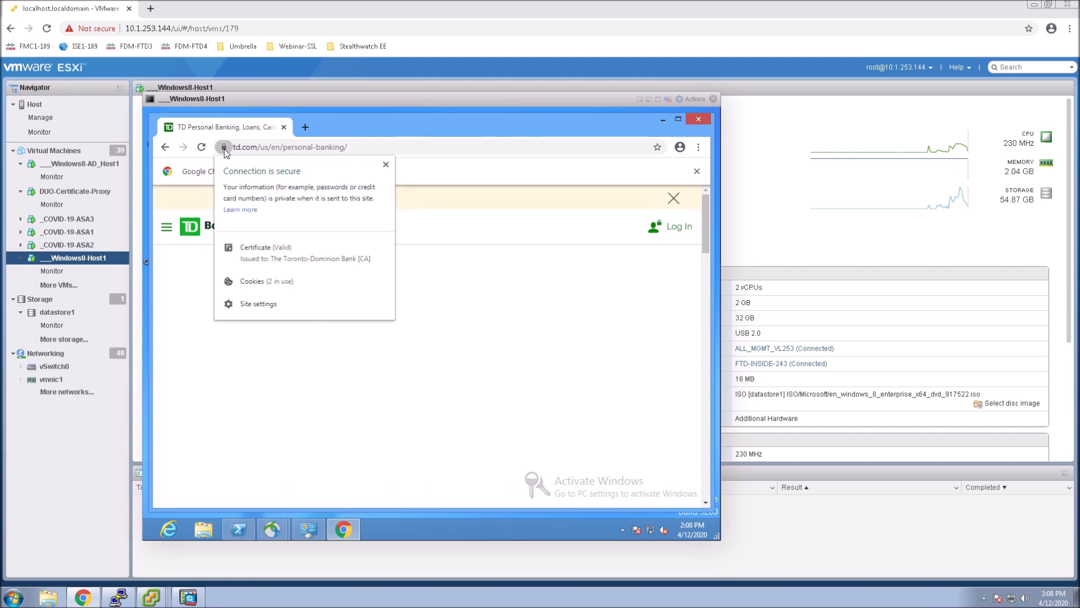
left_click(258, 256)
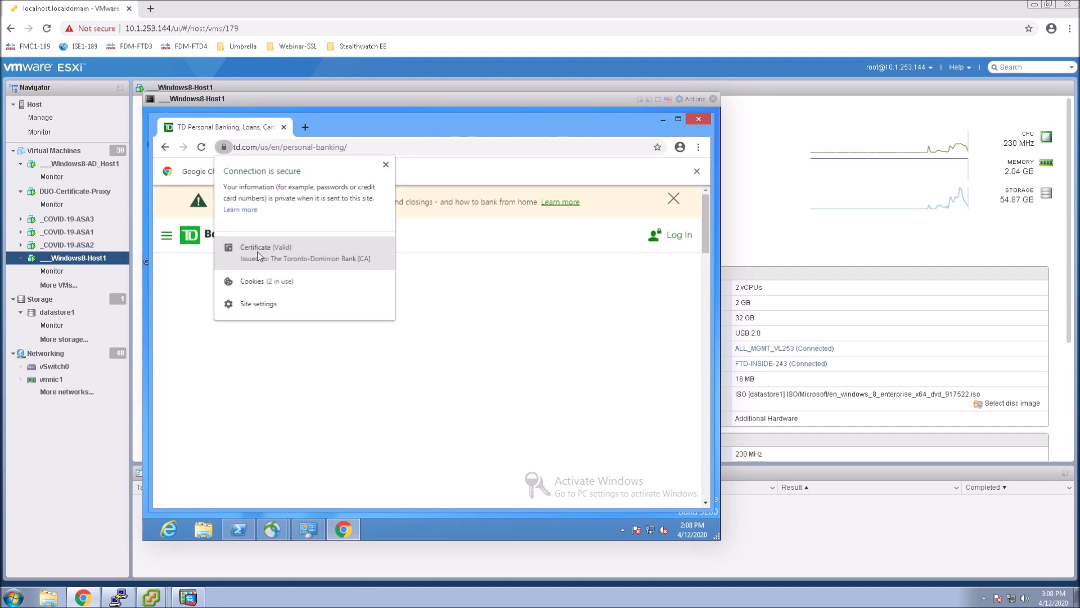
left_click(259, 256)
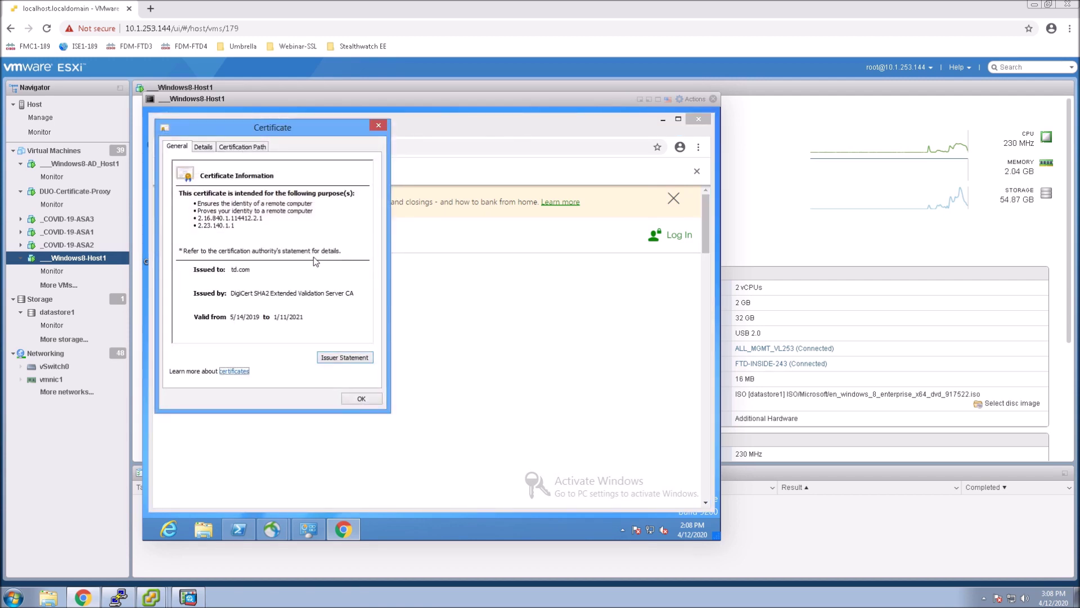
left_click(239, 147)
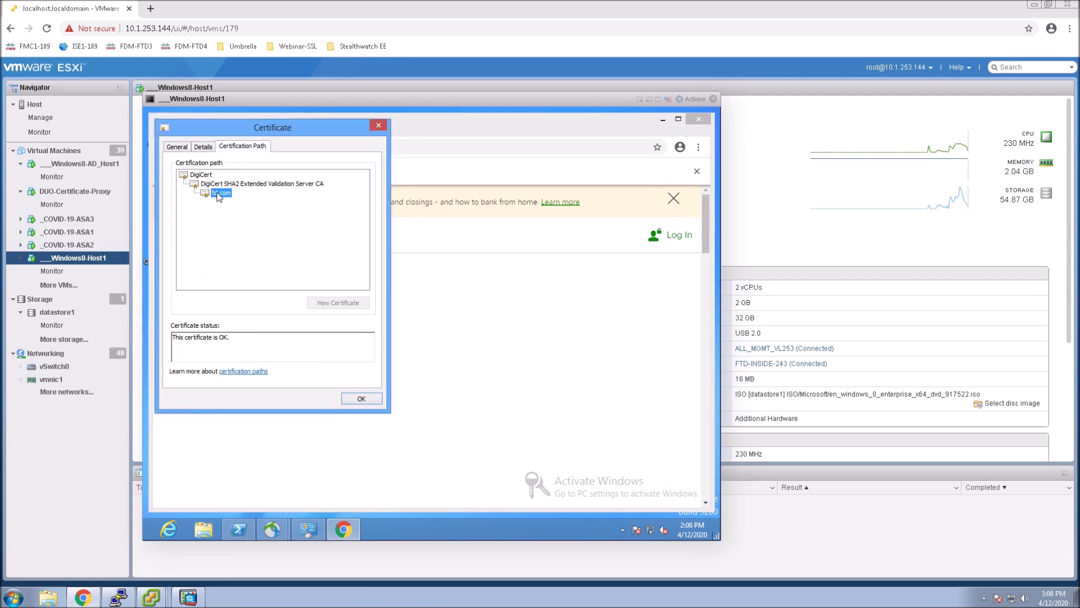
left_click(360, 400)
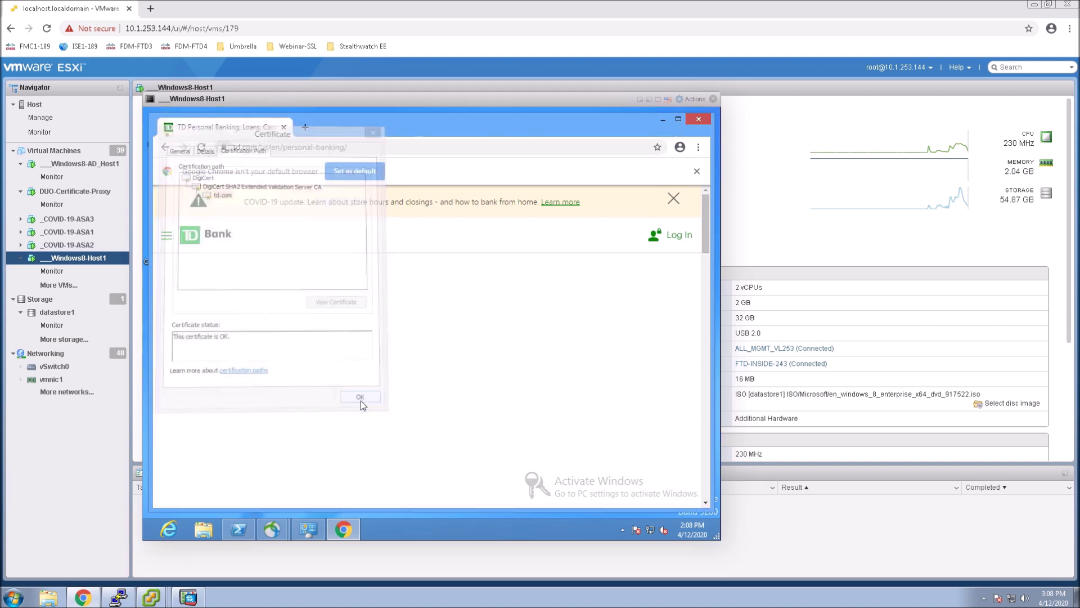
left_click(258, 151)
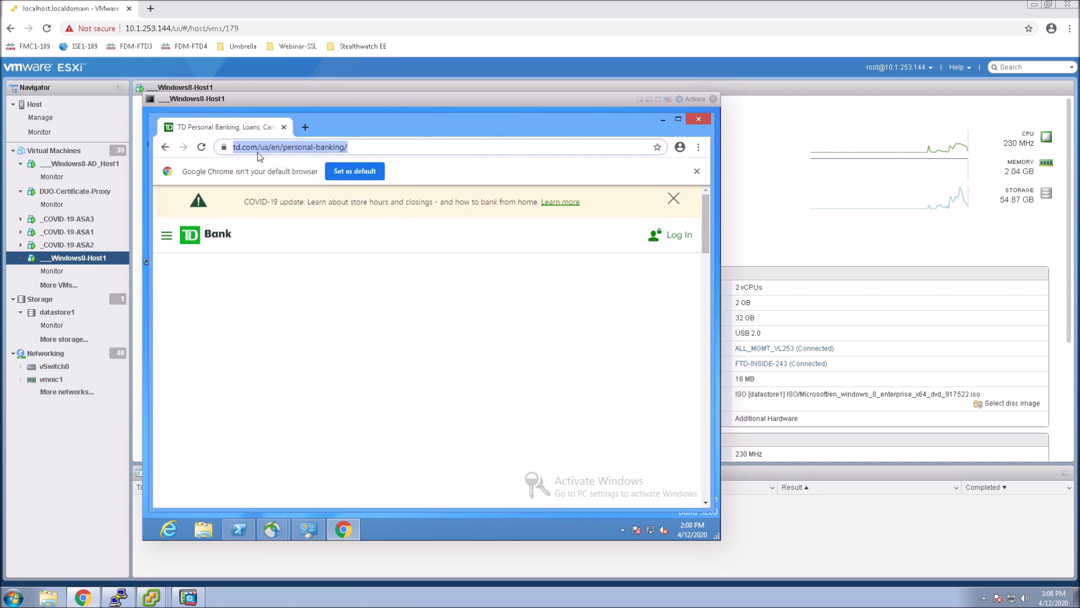
type("gmail.com")
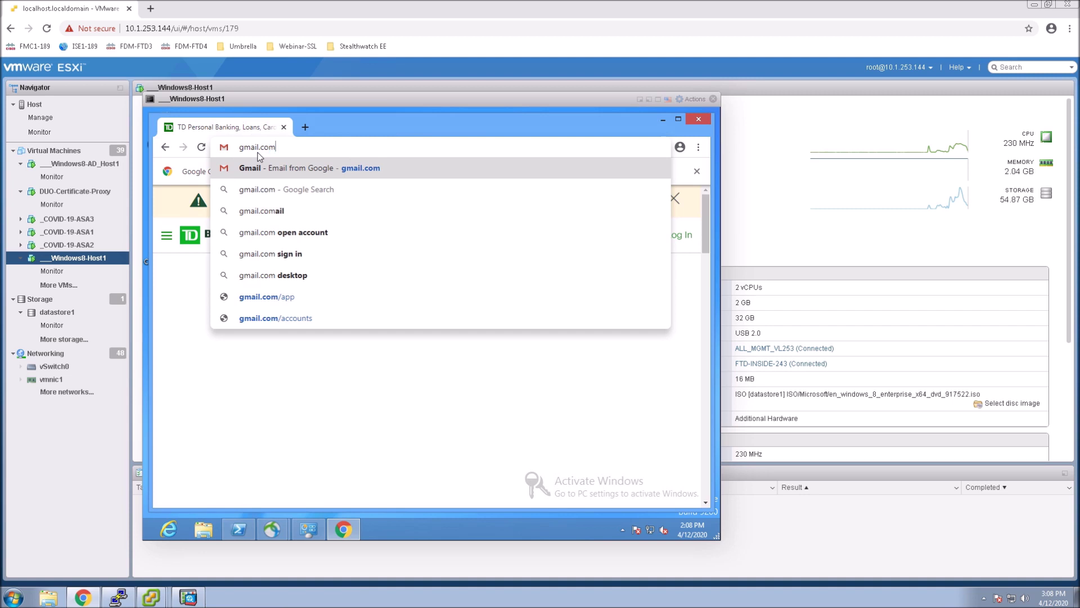
key("Return")
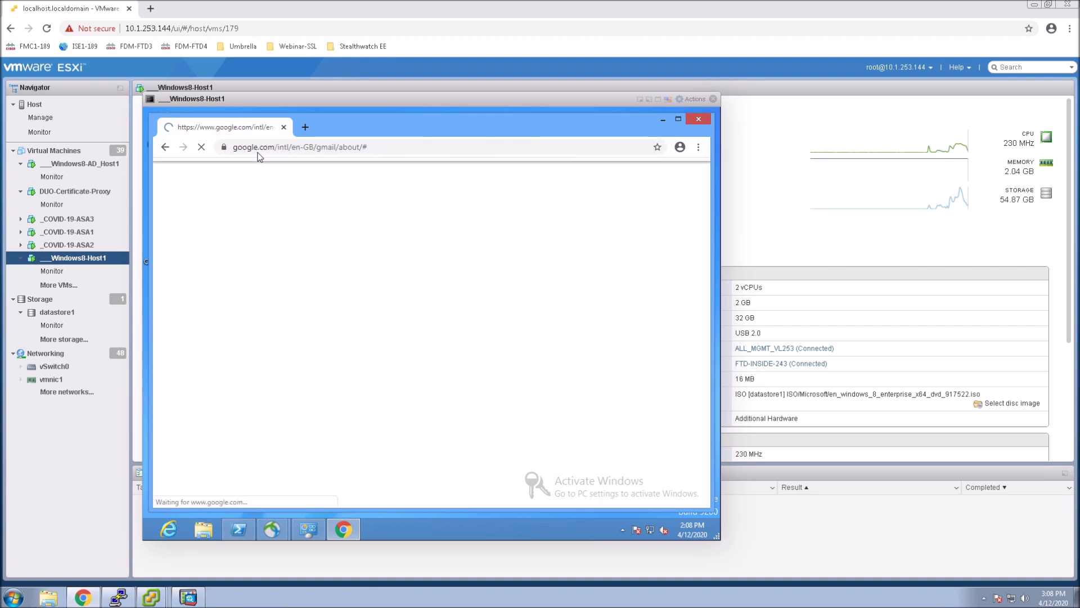
left_click(224, 147)
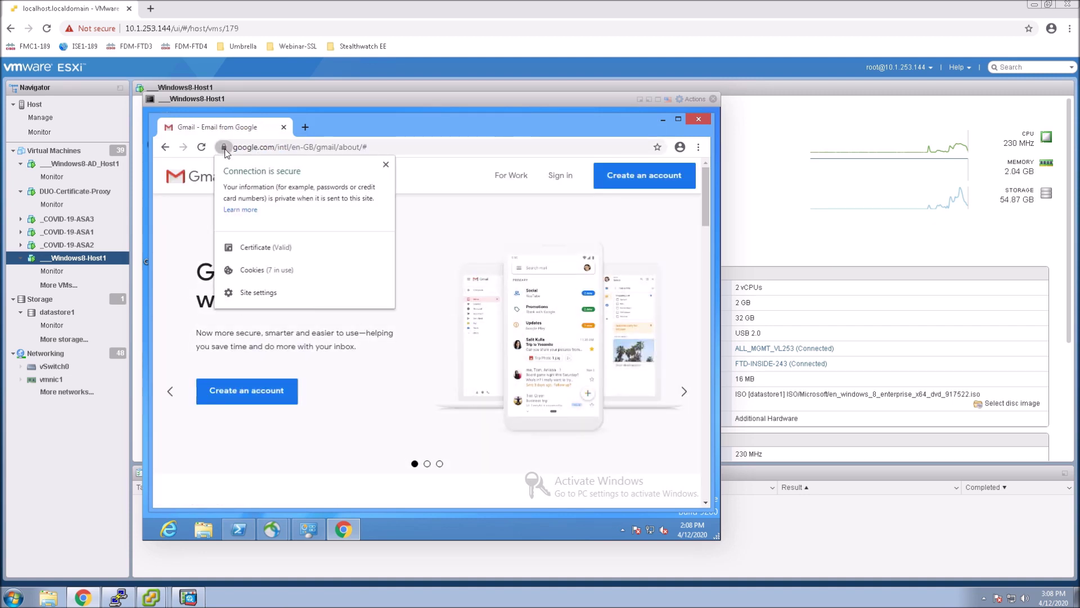
left_click(266, 248)
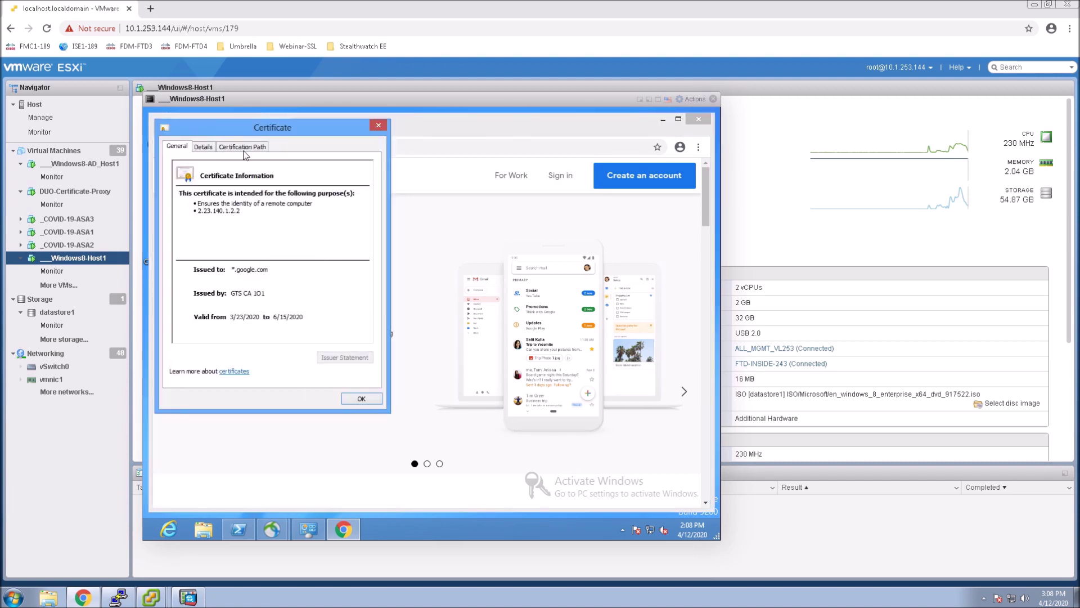
left_click(243, 151)
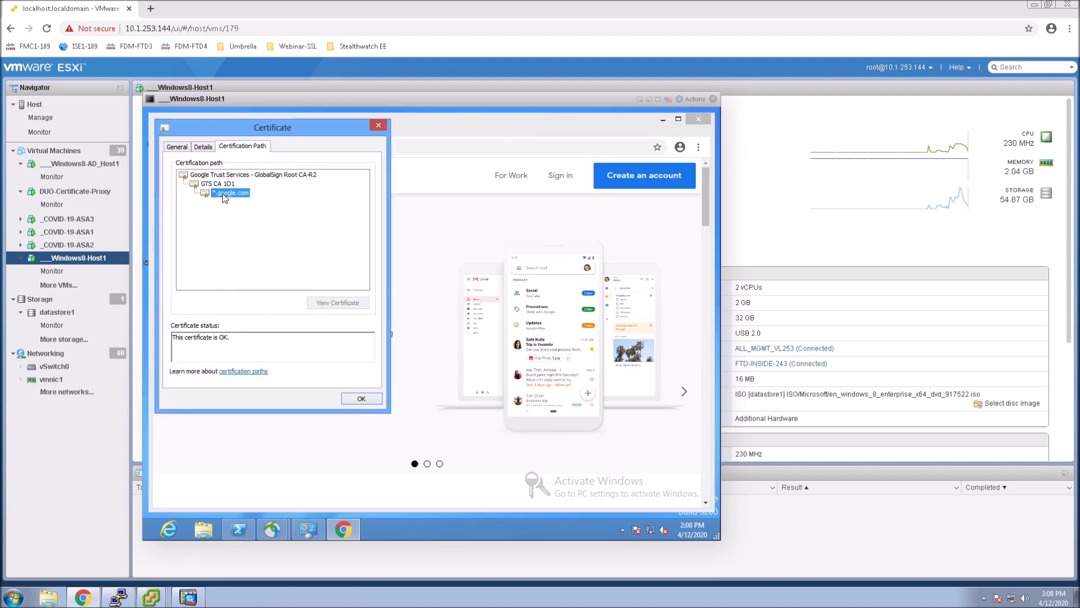
left_click(361, 398)
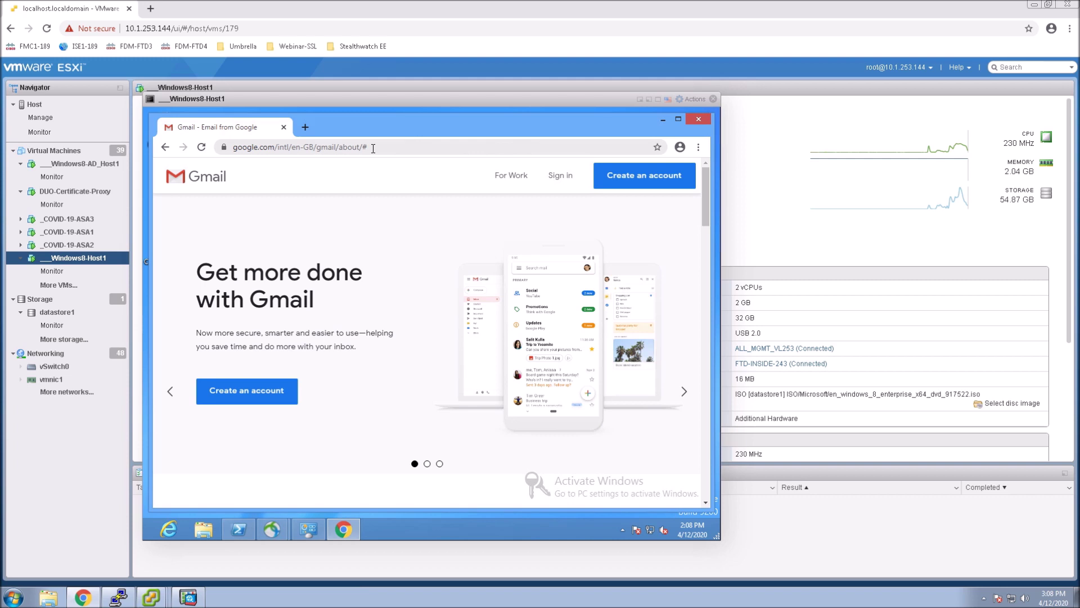
Step: Load linkedin.com and inspect its invalid certificate chaining to Cisco Umbrella Root CA
left_click(348, 147)
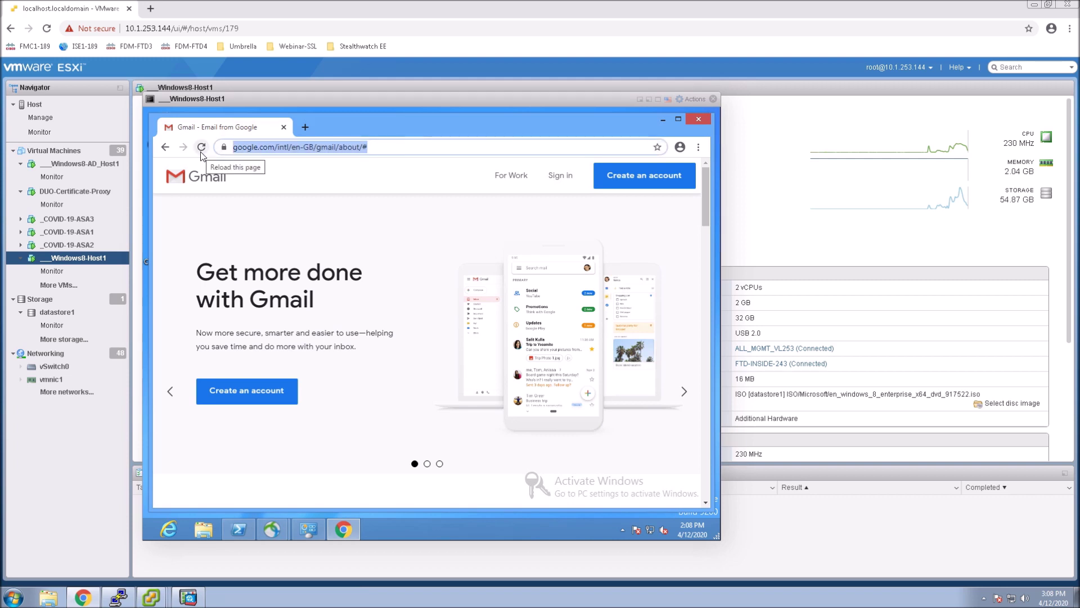
type("link")
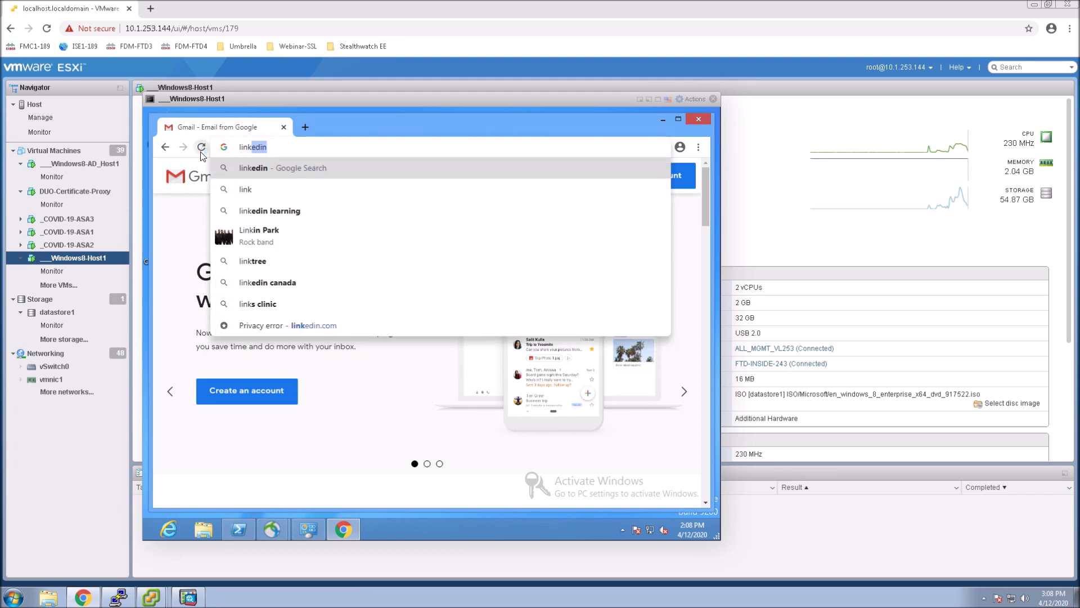
type("edin.com")
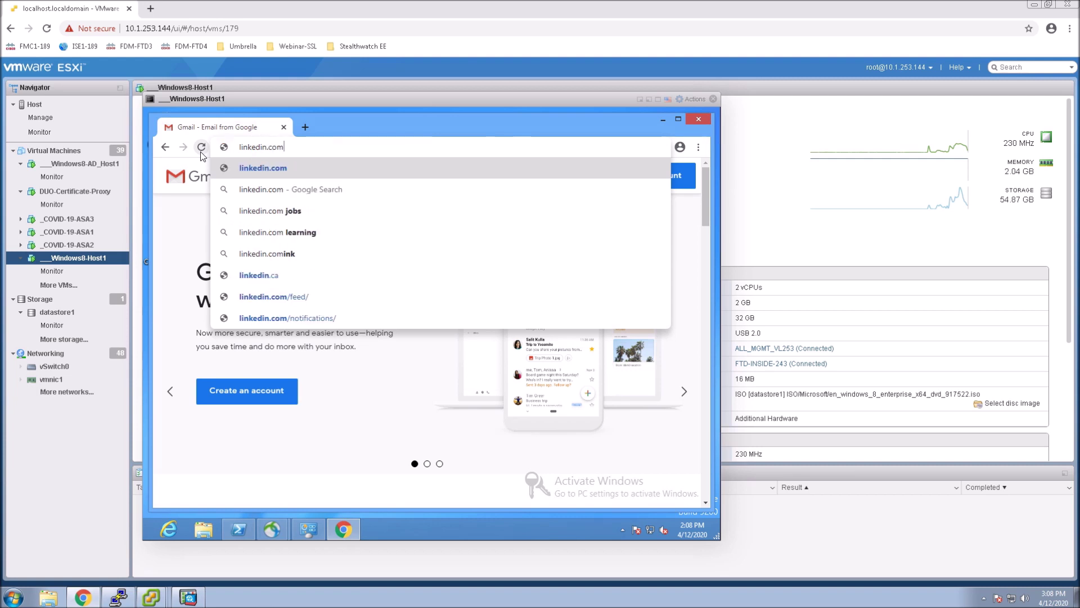
key("Return")
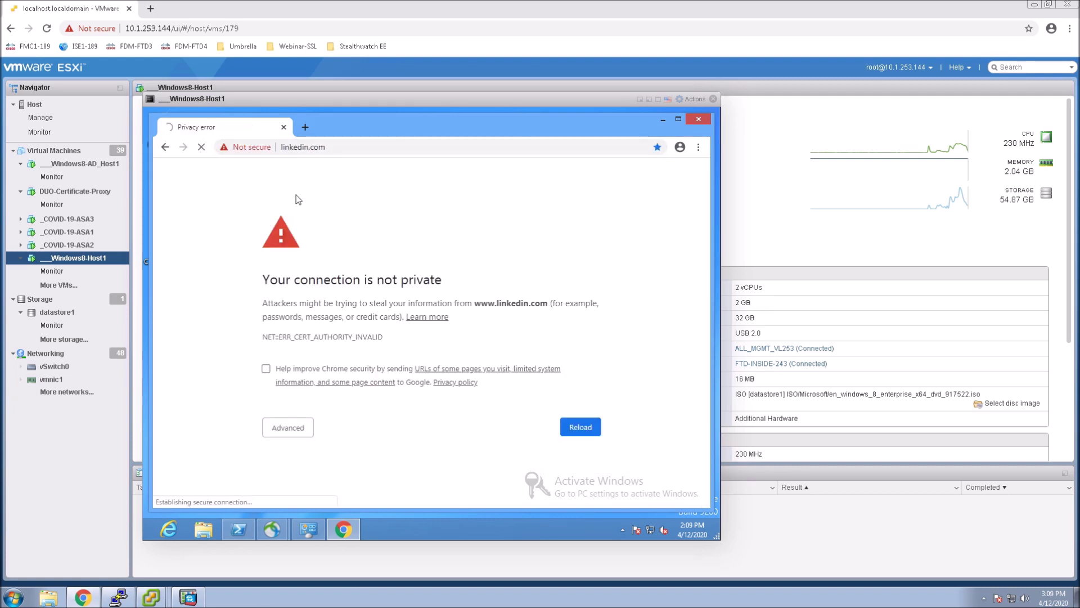
left_click(225, 149)
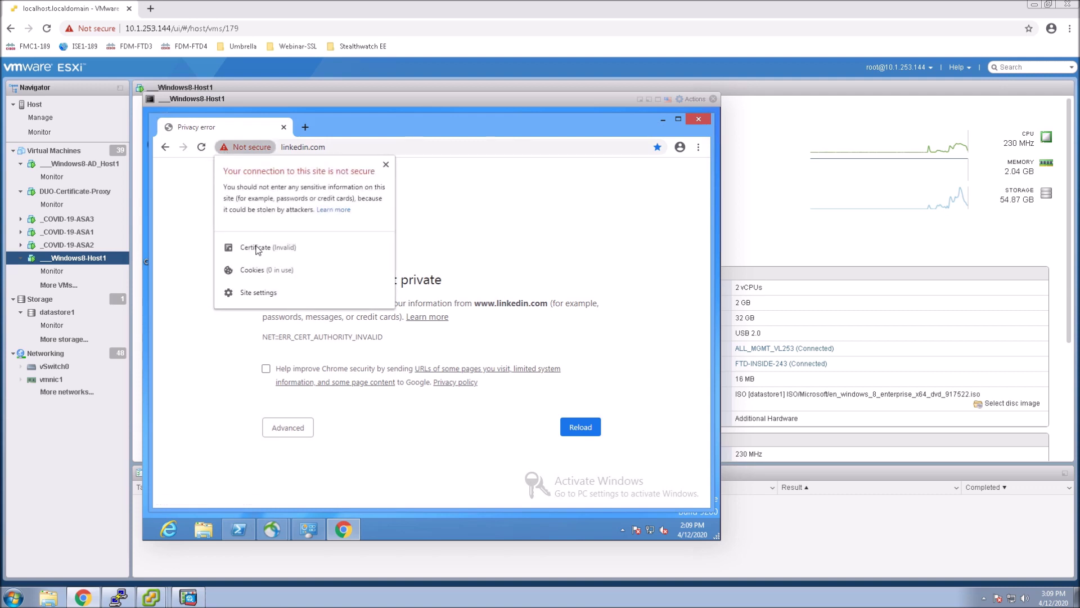
left_click(256, 249)
left_click(248, 147)
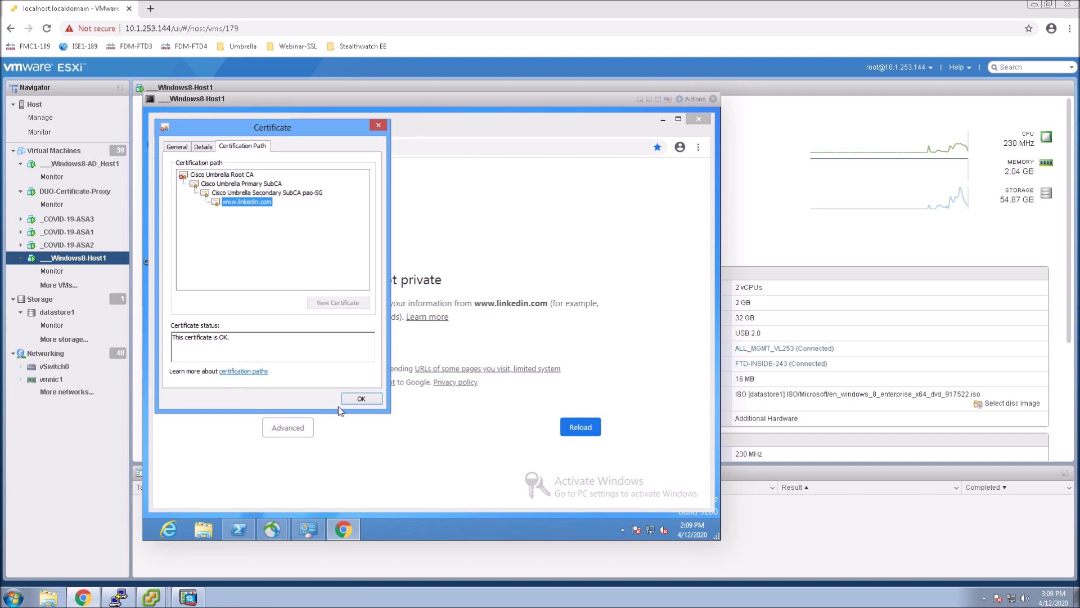
left_click(361, 399)
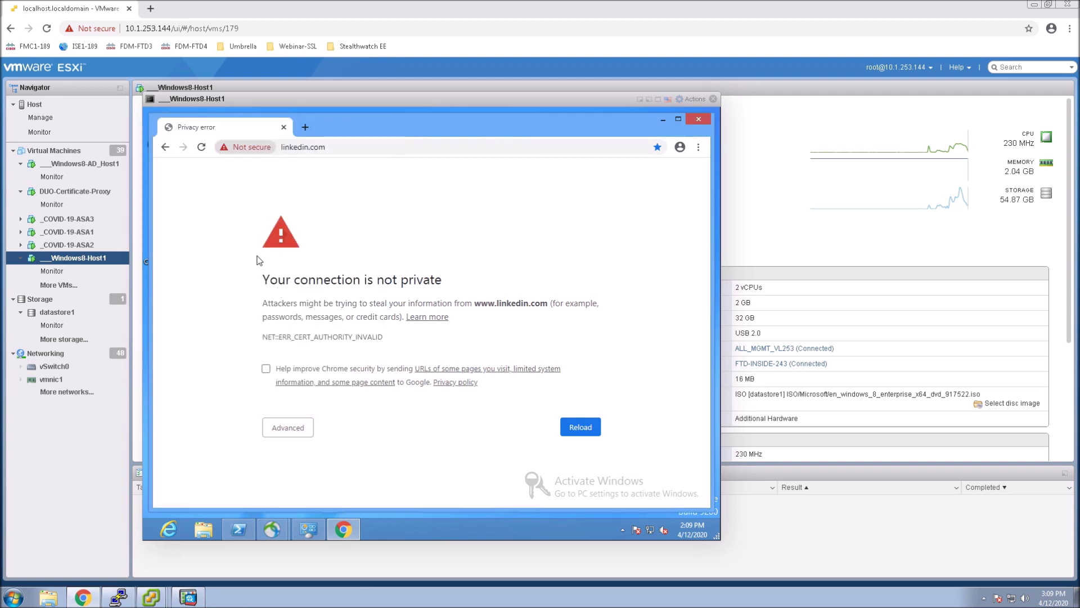
Step: Open the Cisco Umbrella root .cer file on the desktop and start the Certificate Import Wizard
left_click(664, 120)
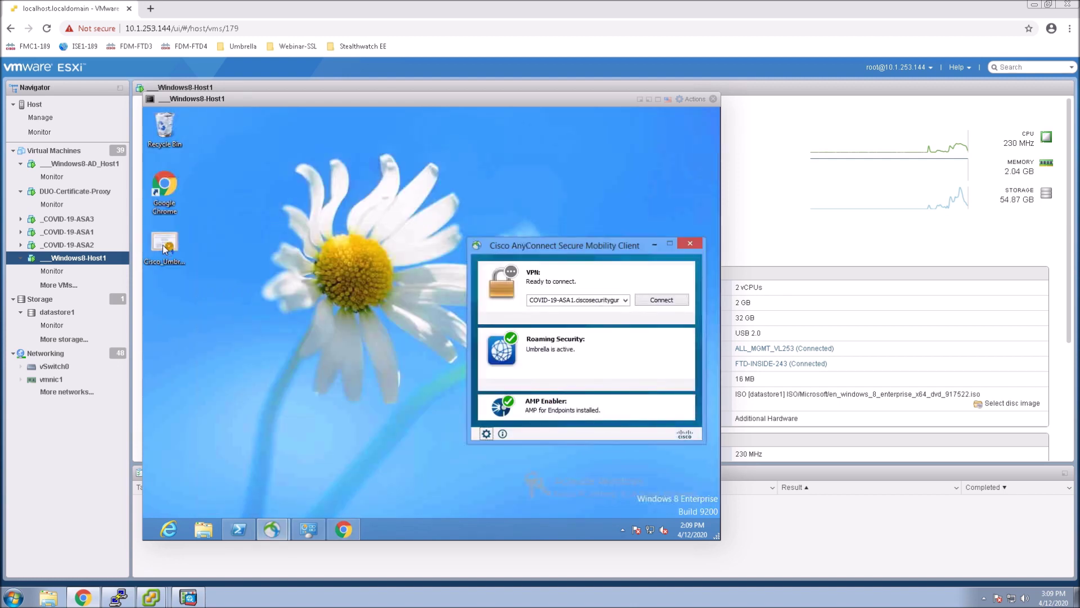
double_click(165, 246)
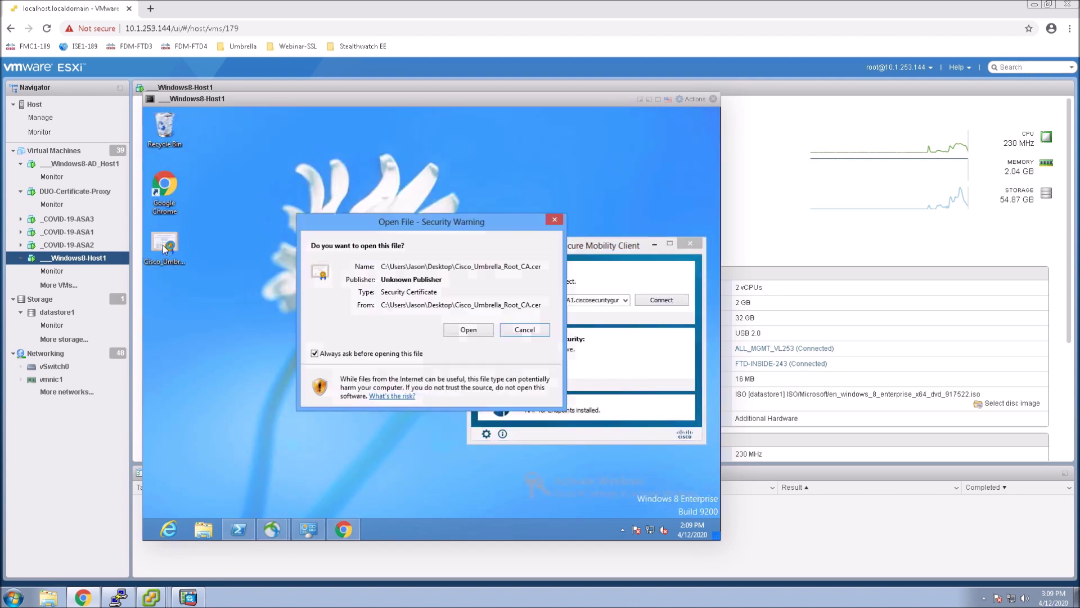
left_click(466, 330)
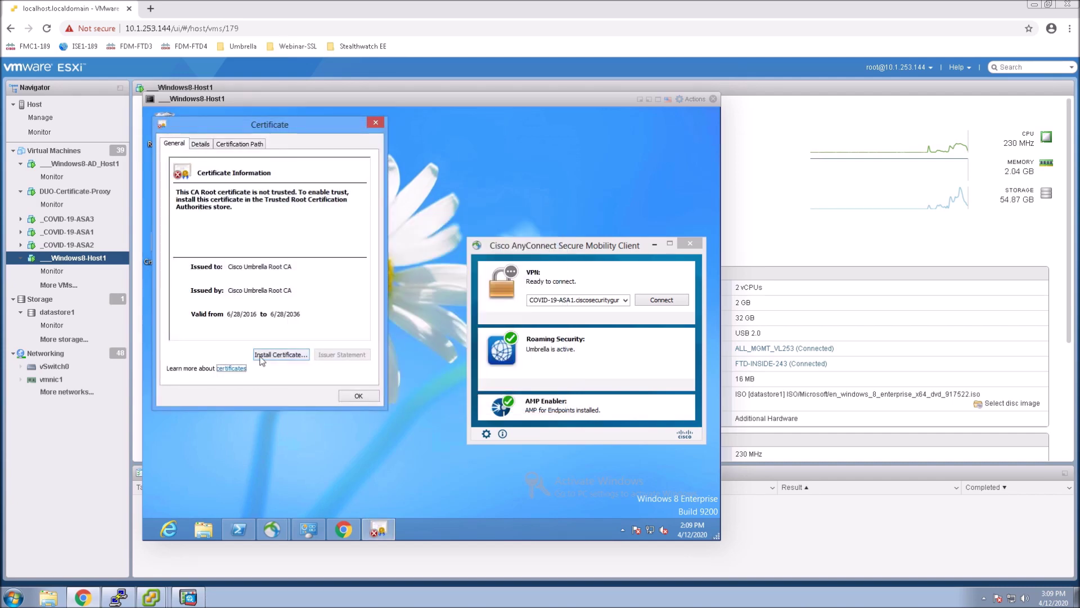
left_click(261, 356)
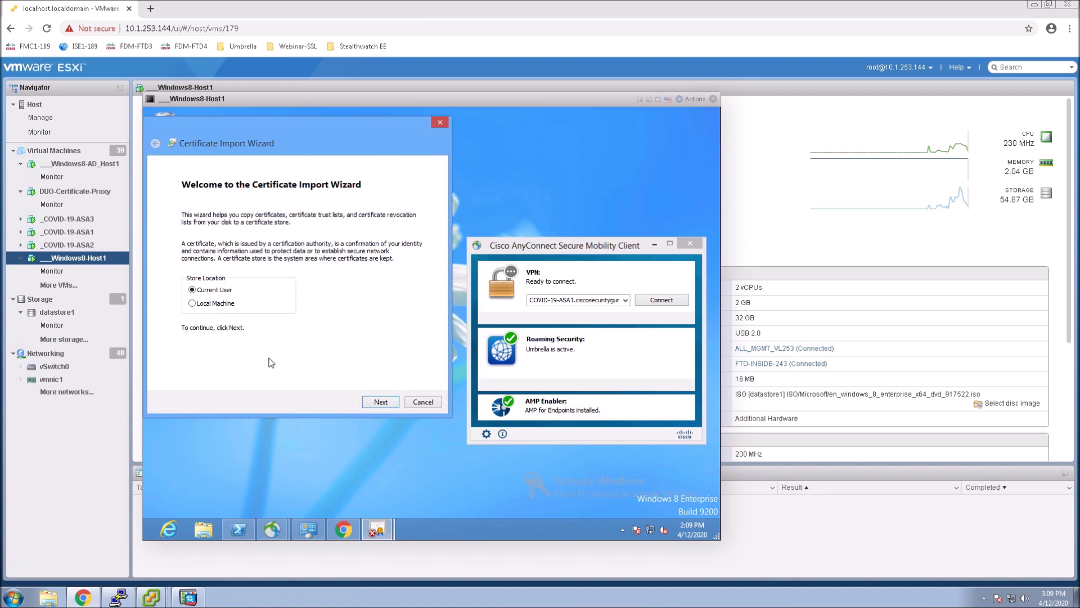
left_click(380, 401)
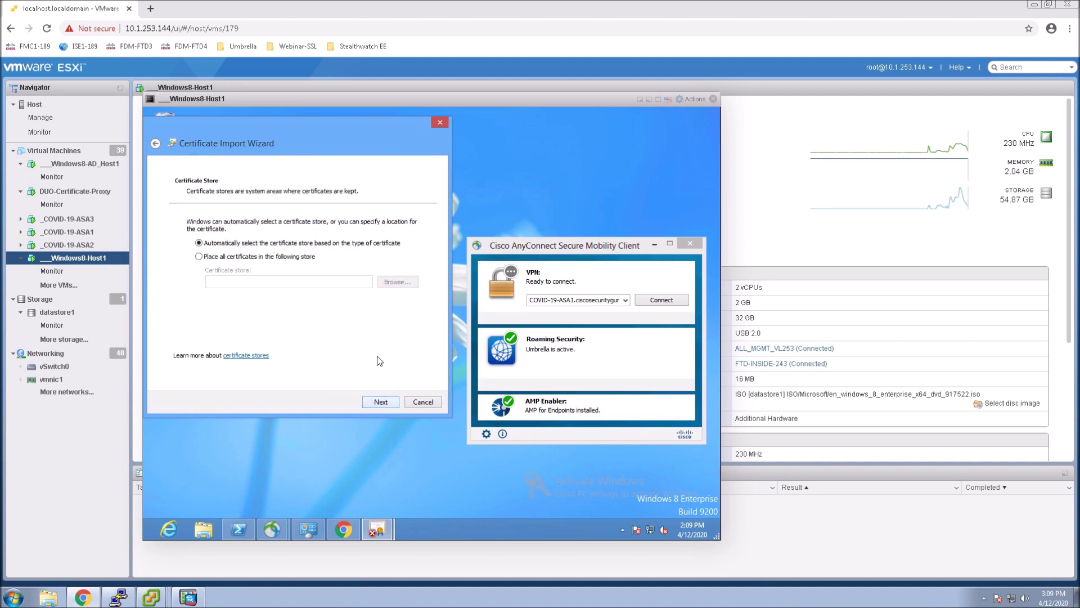
Step: Import the certificate into Trusted Root Certification Authorities and confirm the installation
left_click(260, 264)
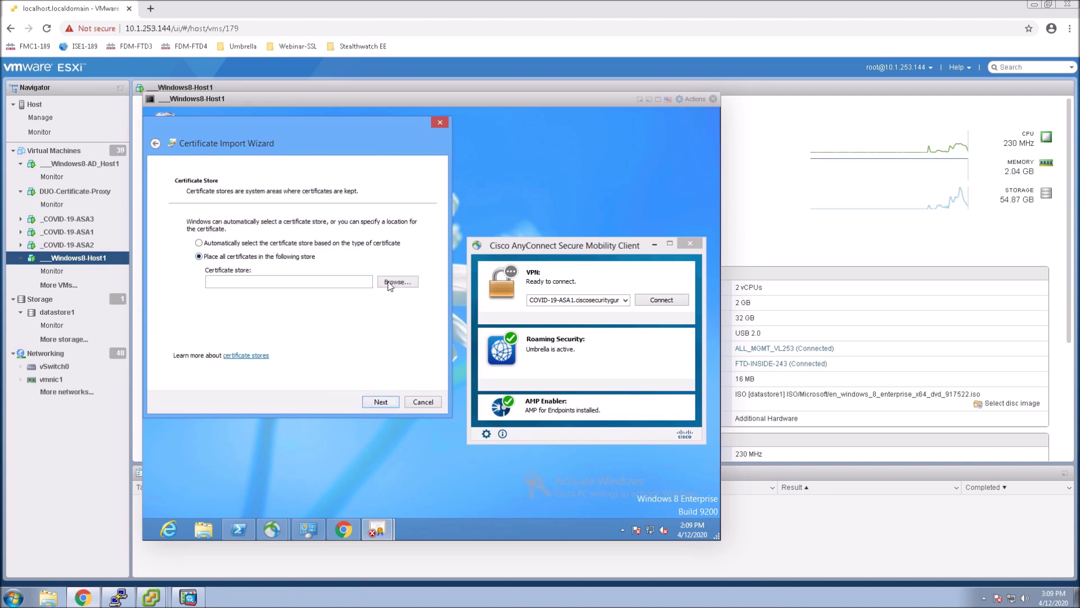
left_click(398, 282)
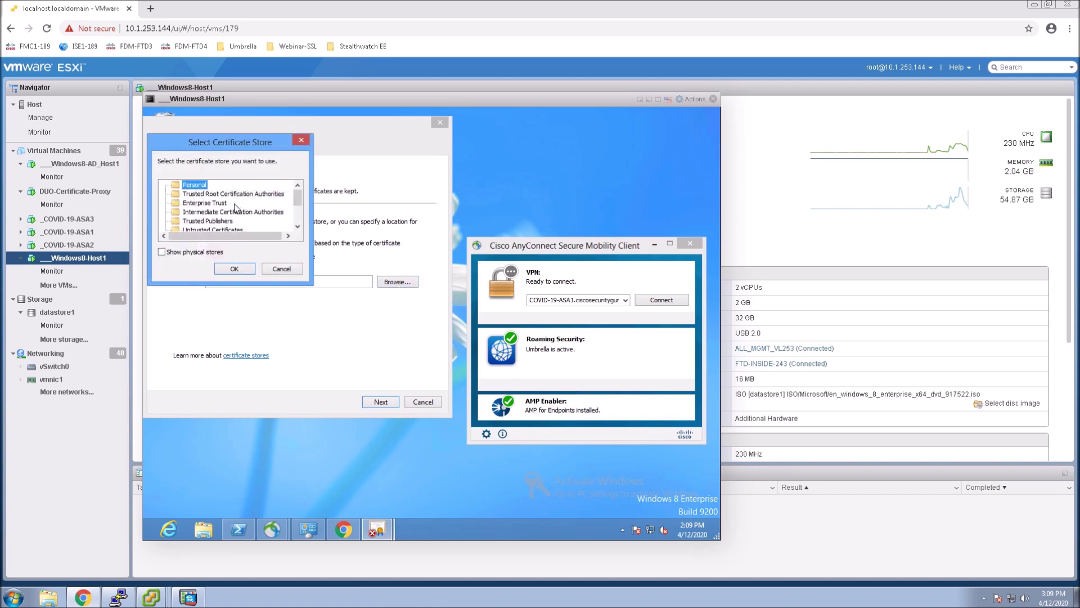
left_click(192, 194)
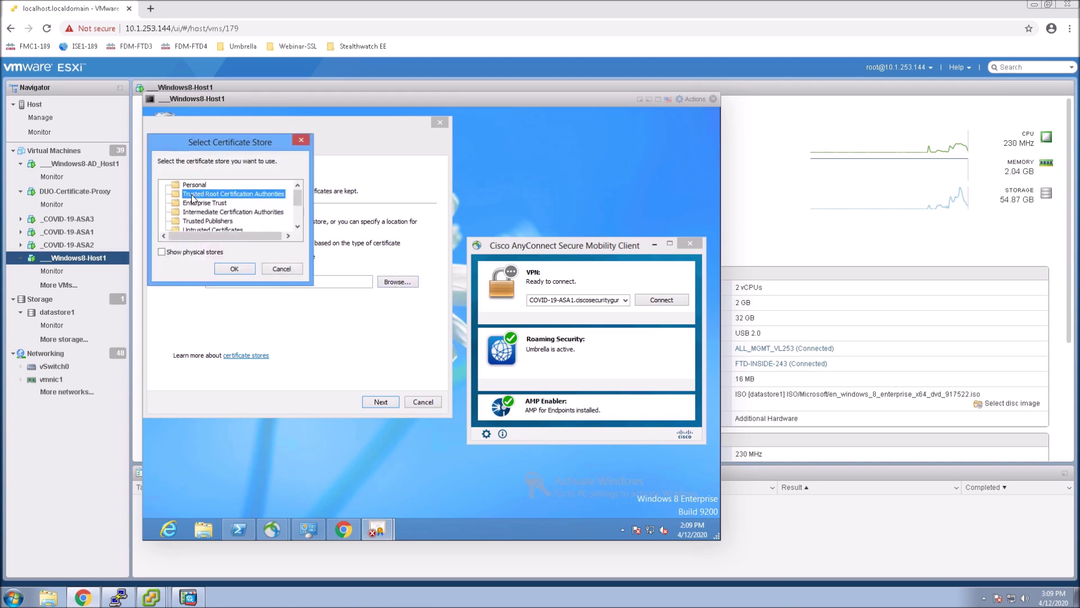
left_click(232, 270)
left_click(381, 402)
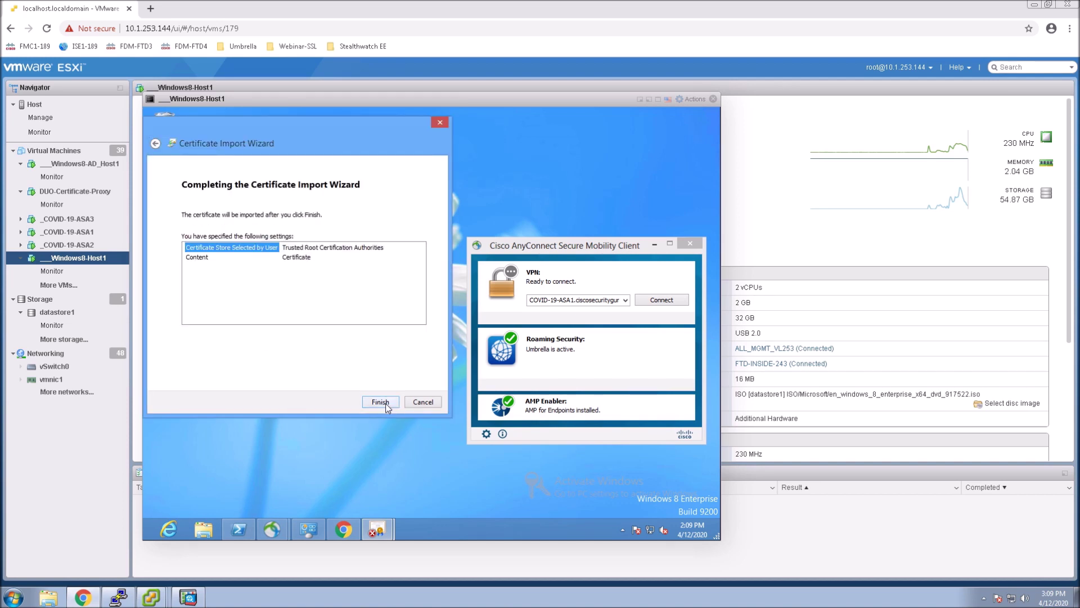
left_click(381, 403)
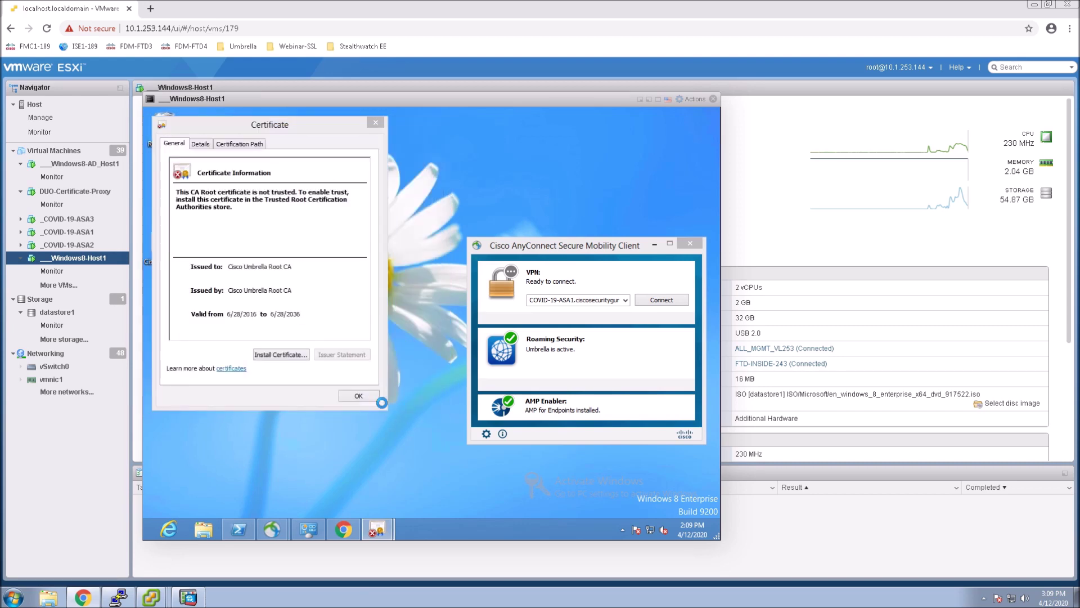
left_click(486, 431)
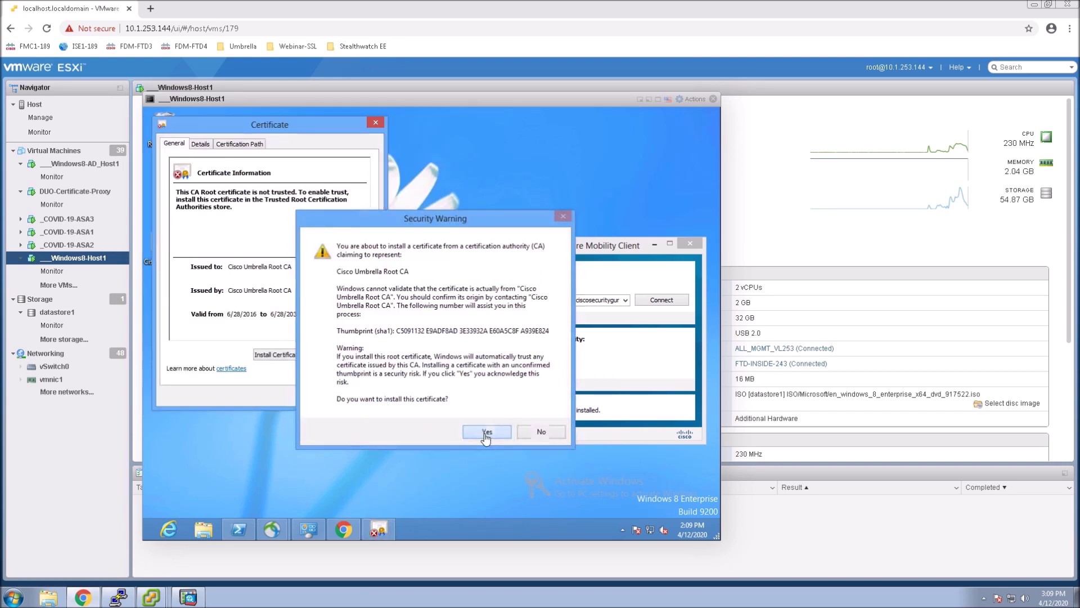
left_click(475, 359)
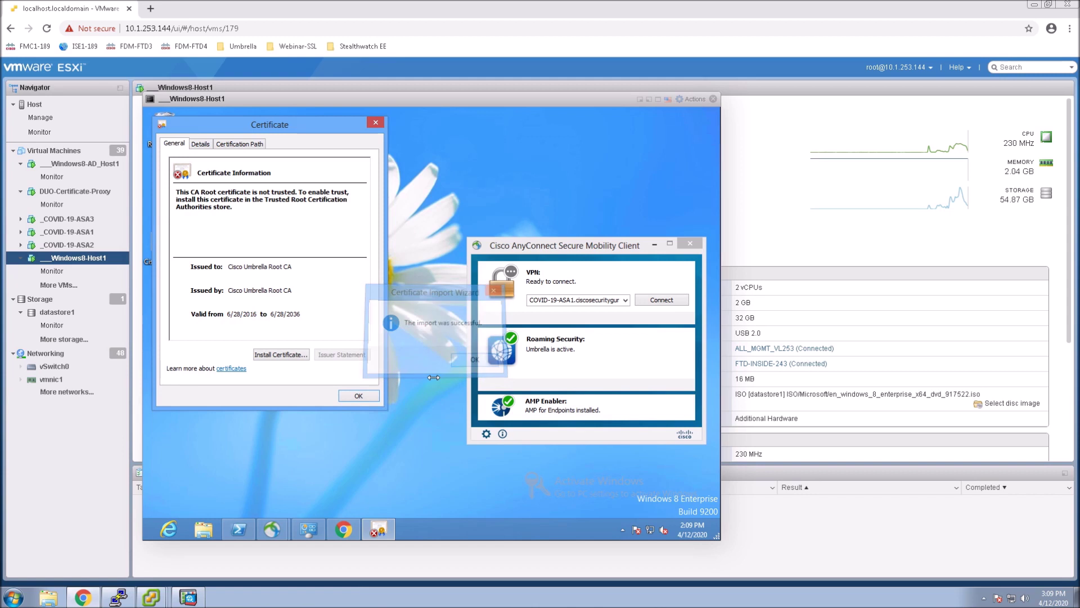
left_click(353, 397)
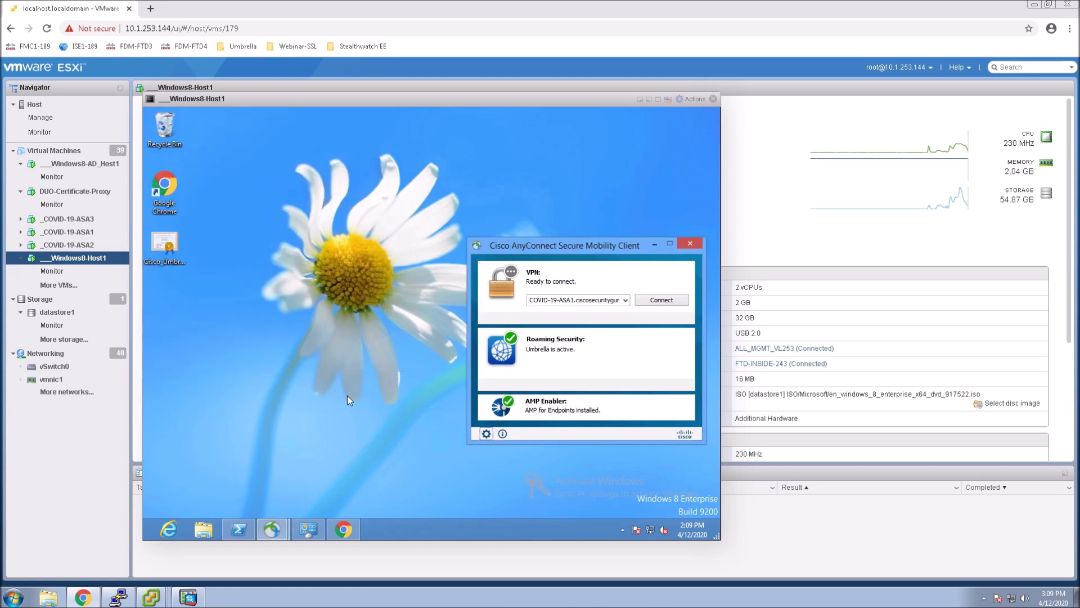
Step: Reload linkedin.com in Chrome now that the Umbrella root is trusted
left_click(344, 530)
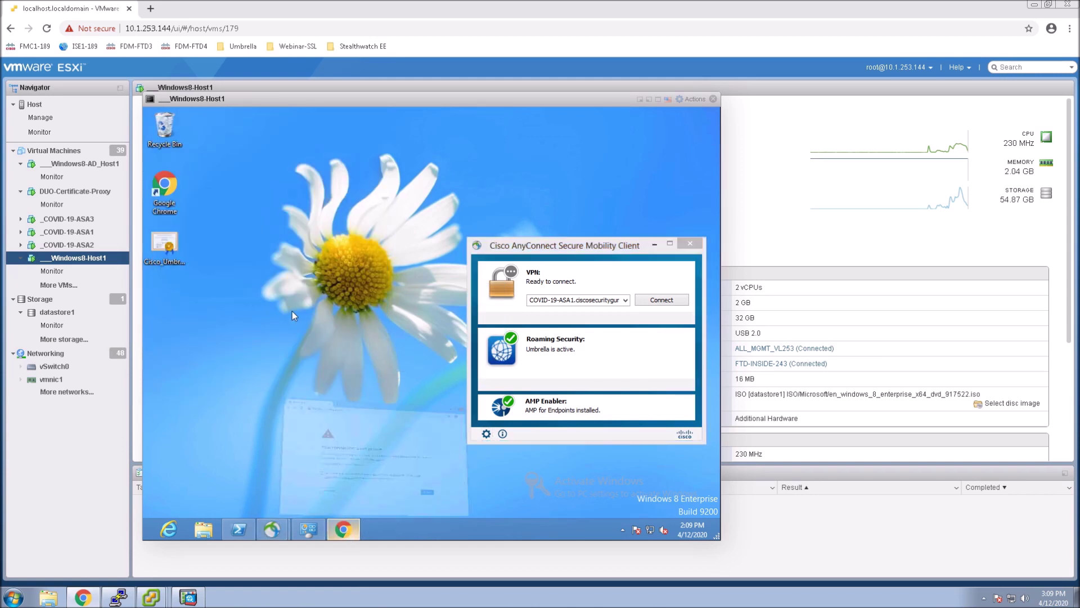
left_click(341, 148)
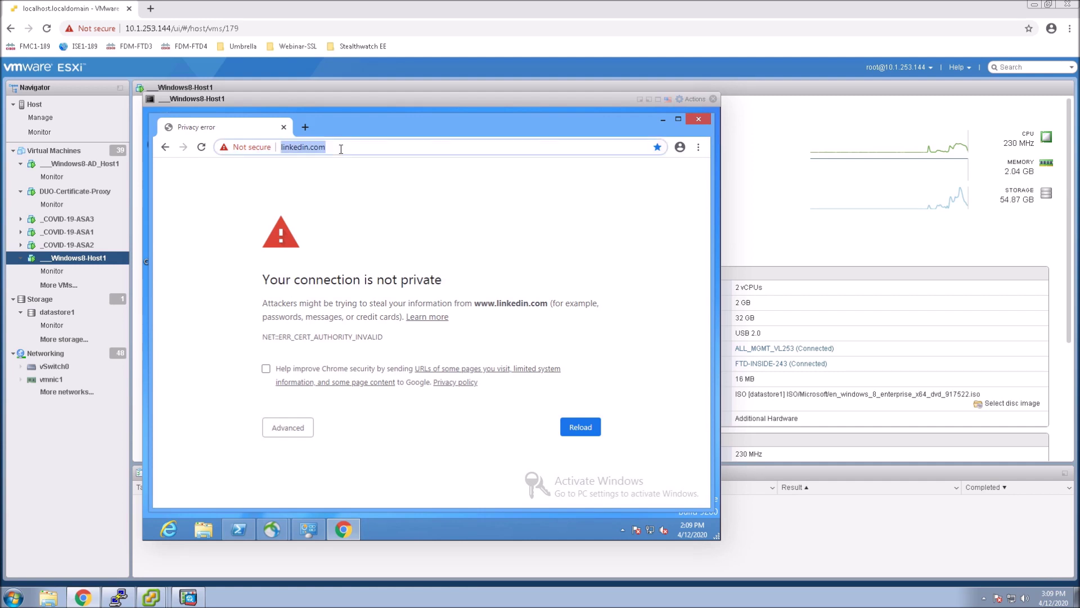
key("Return")
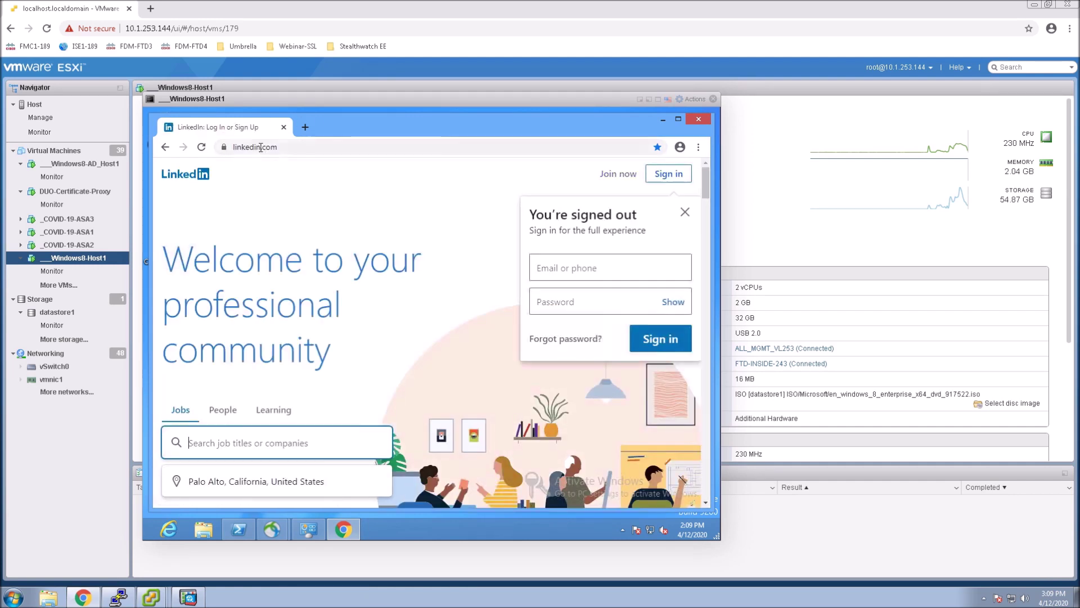
Step: Check linkedin.com's certificate path up to Cisco Umbrella Root CA
left_click(224, 147)
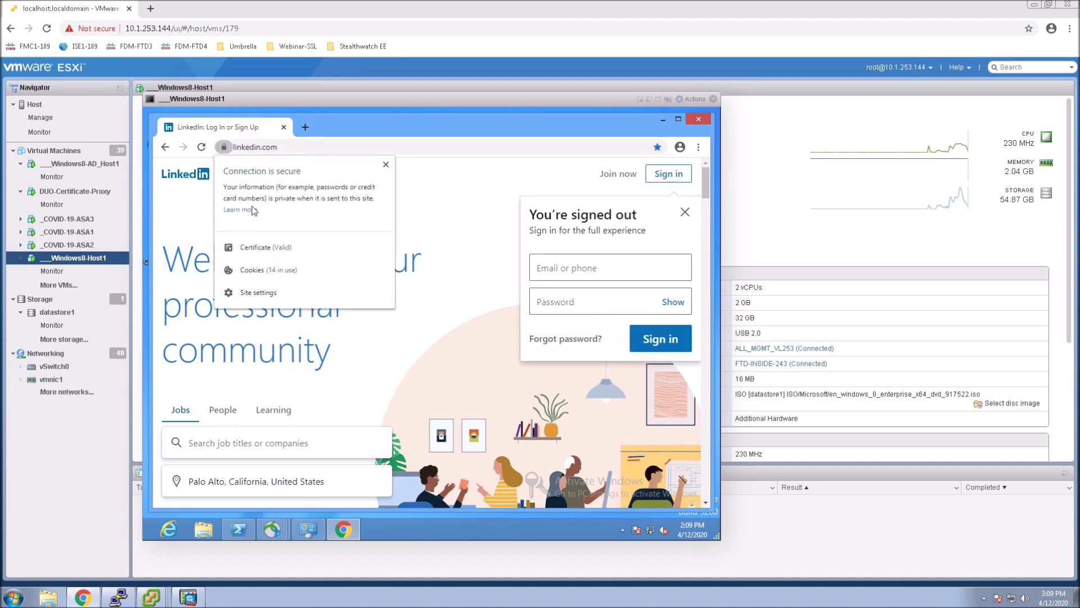
left_click(263, 249)
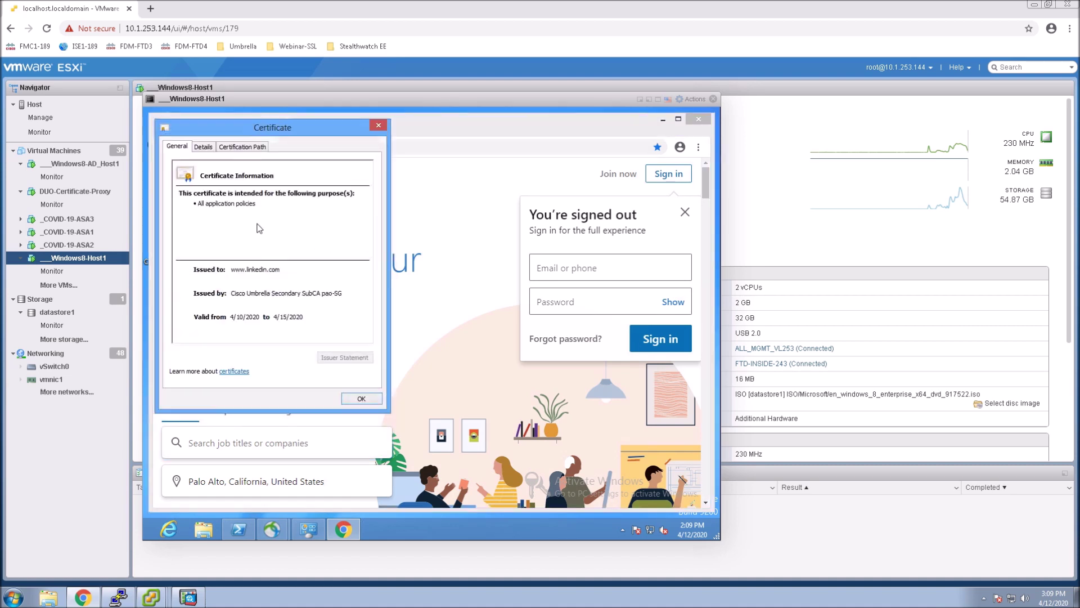
left_click(243, 147)
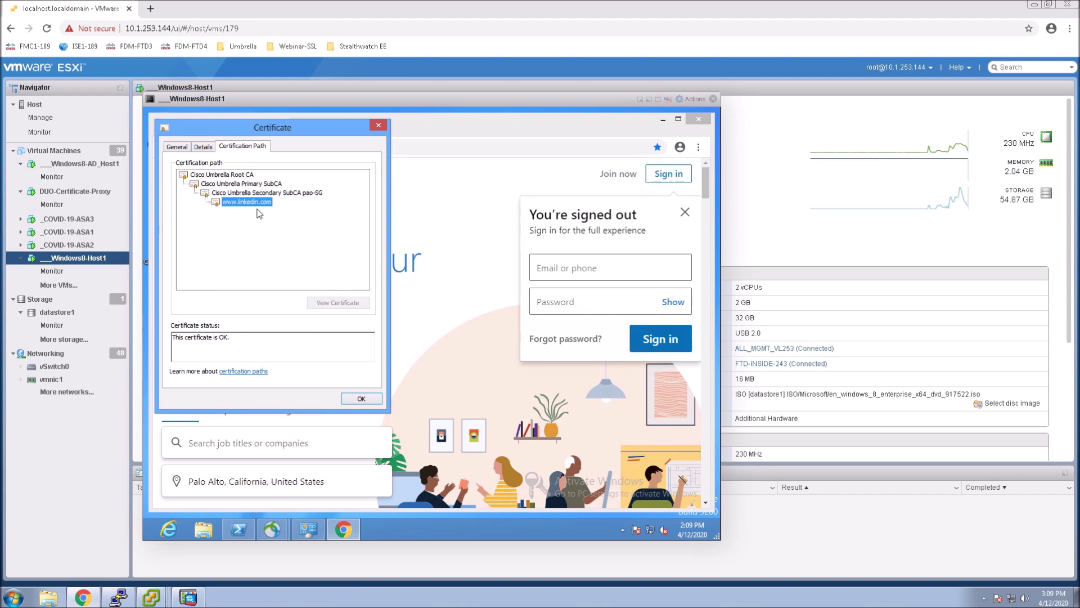
left_click(362, 399)
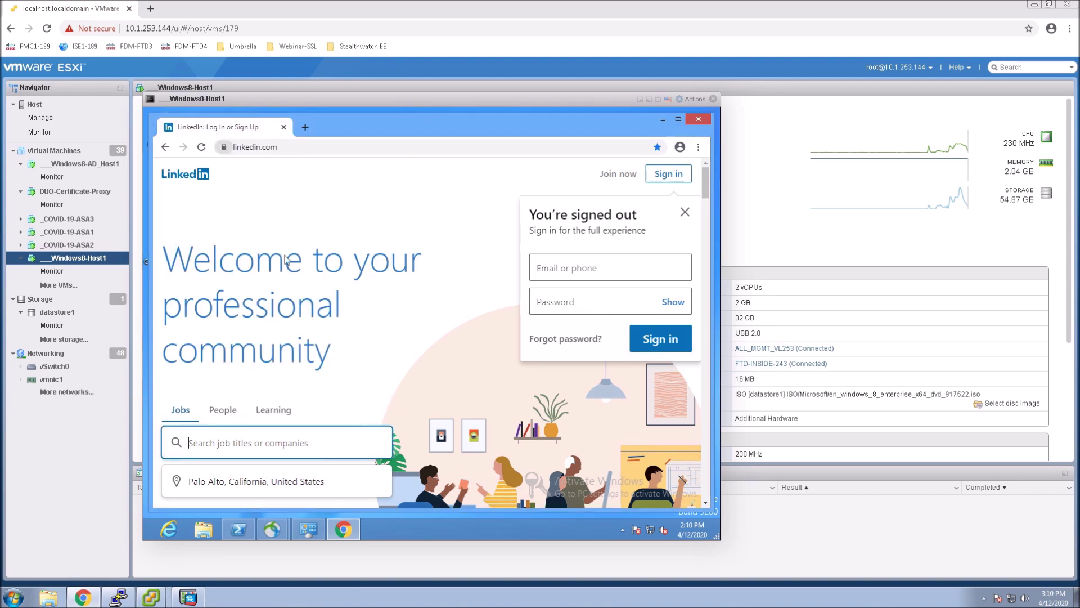
left_click(287, 149)
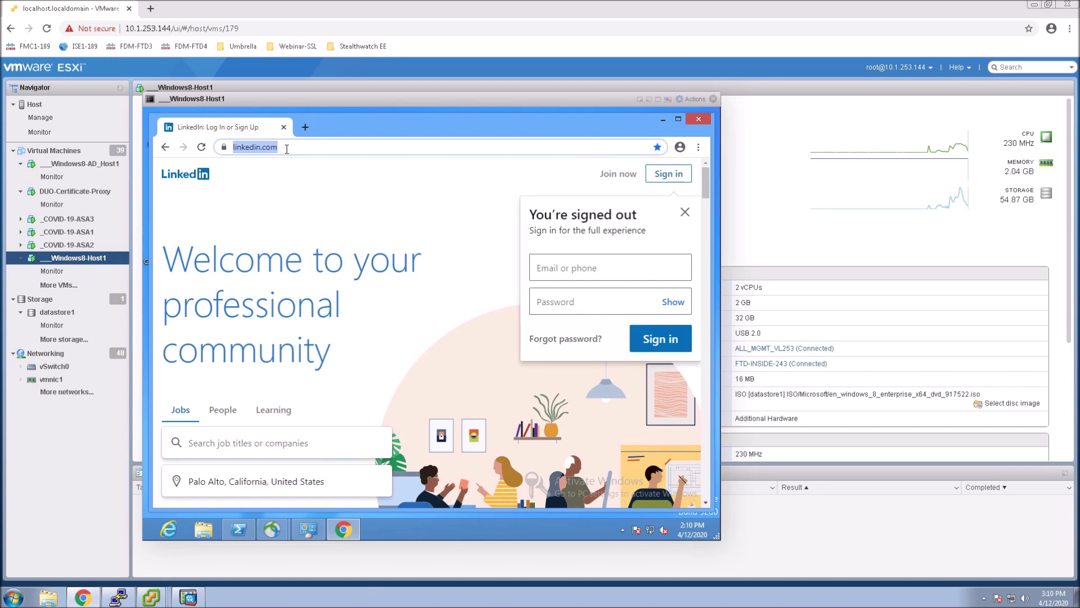
Step: Visit playboy.com and box.com to confirm both hit the Umbrella block page, then begin dropbox.com
type("playbo")
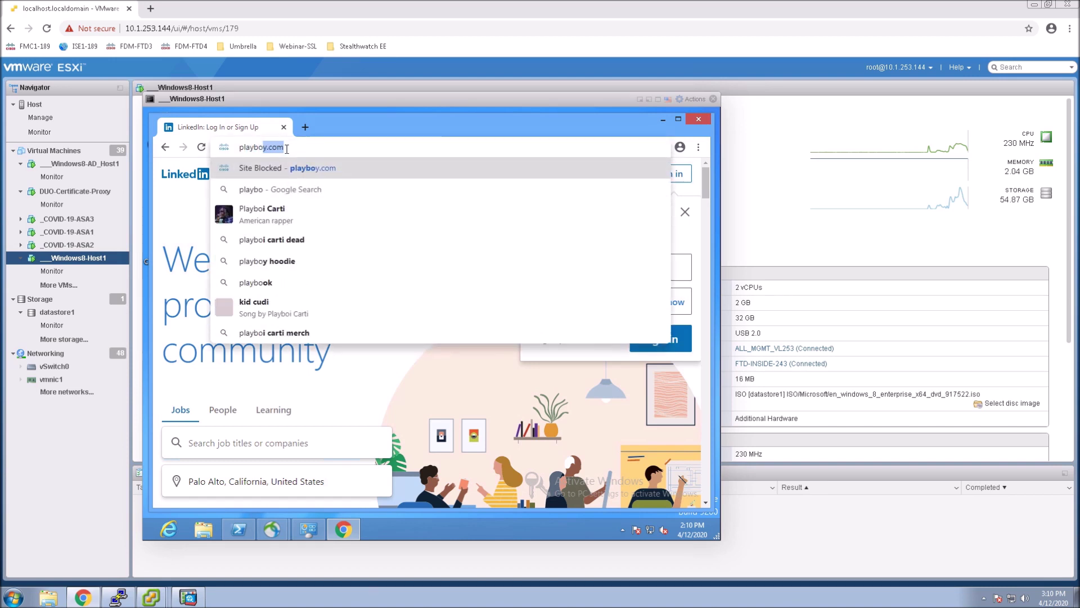
type("y.")
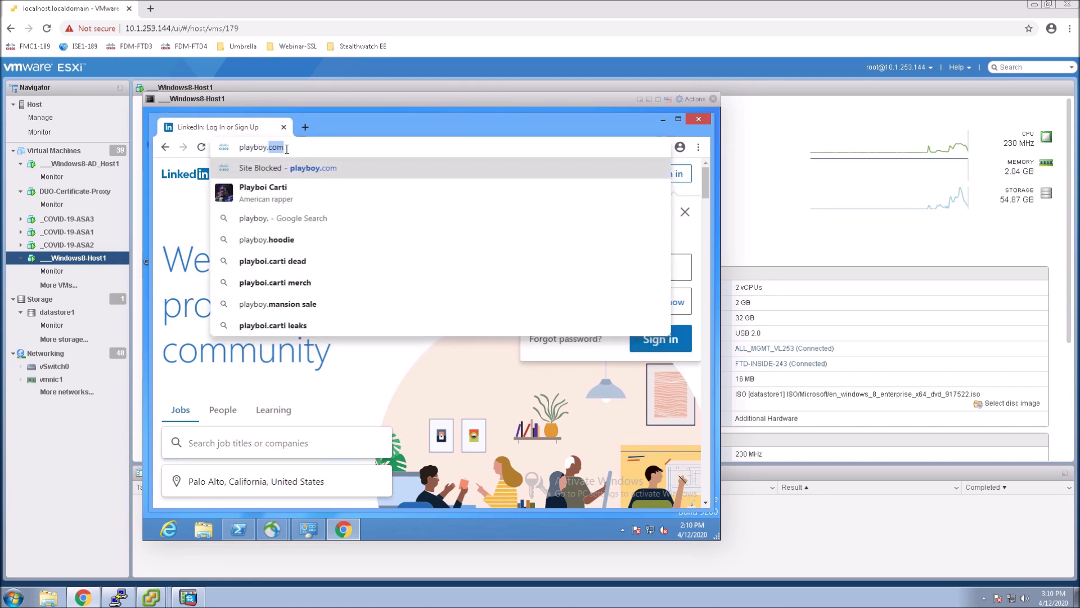
type("com")
key("Return")
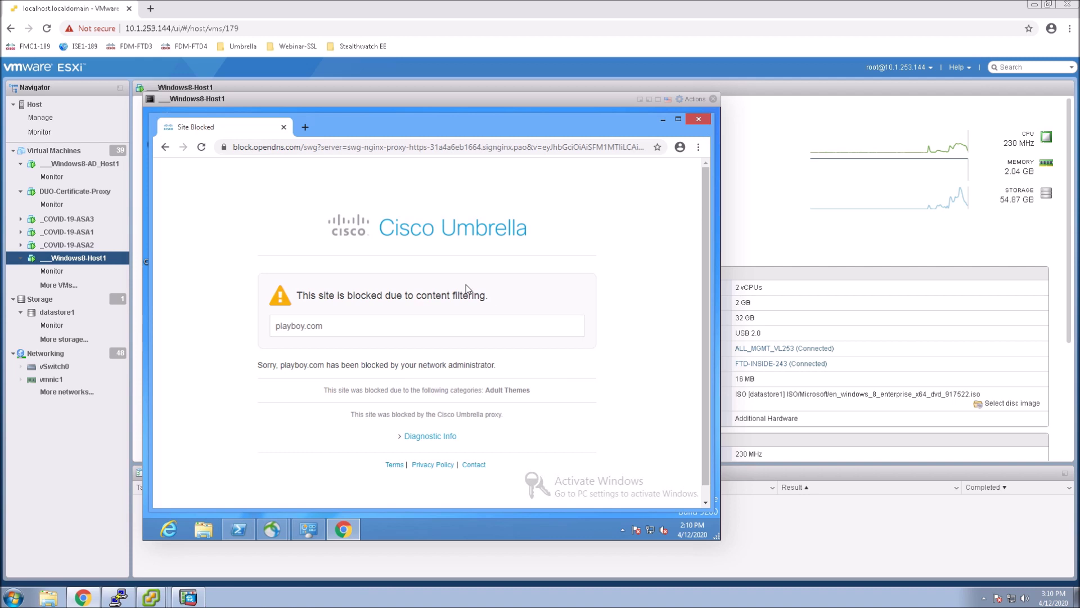
left_click(345, 148)
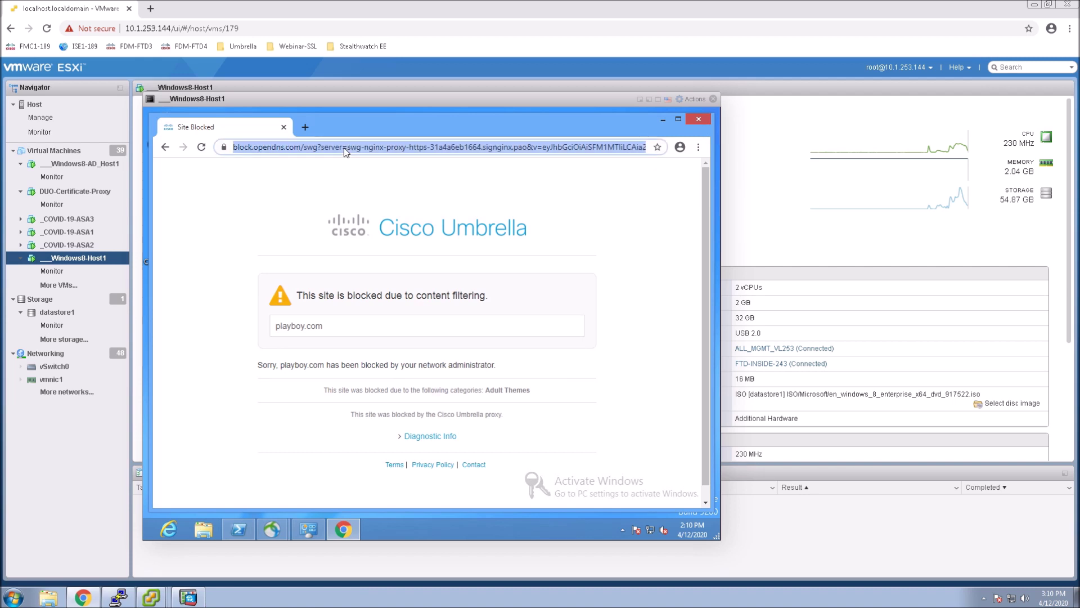
type("box")
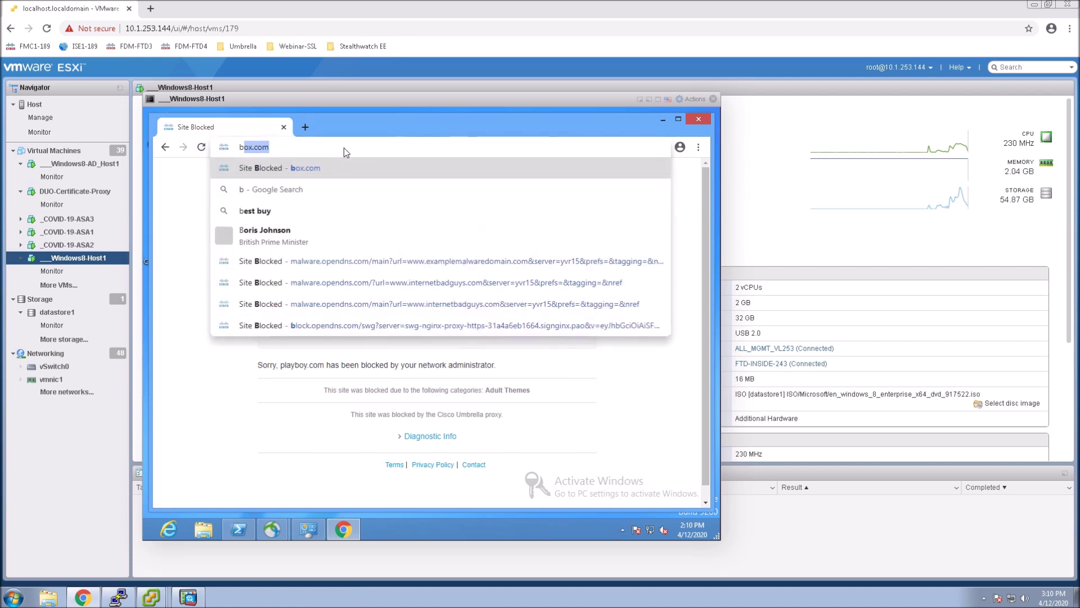
type(".com")
key("Return")
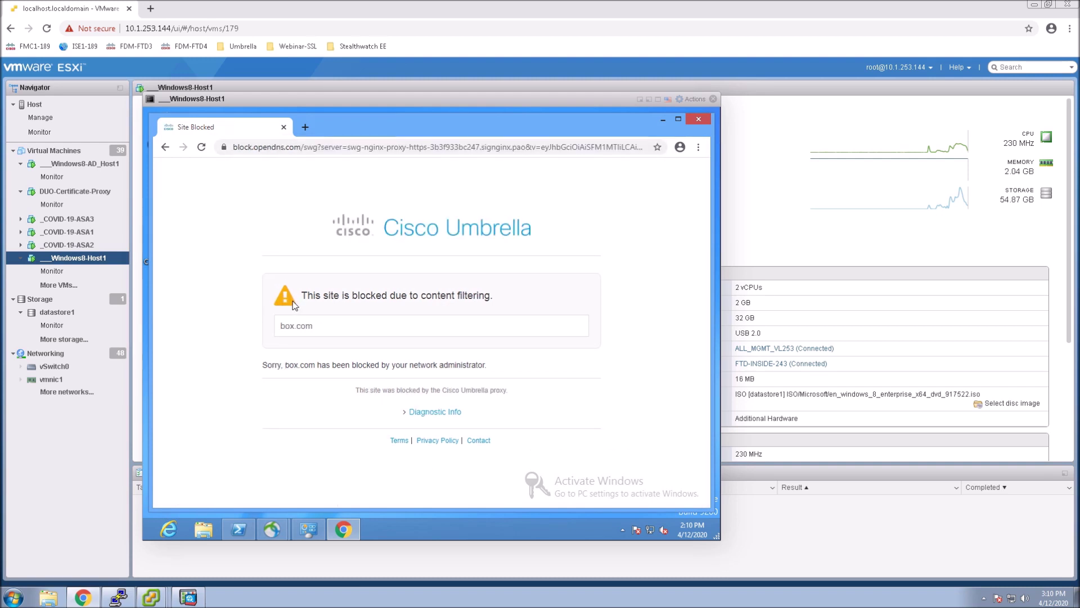
left_click(322, 147)
type("drop")
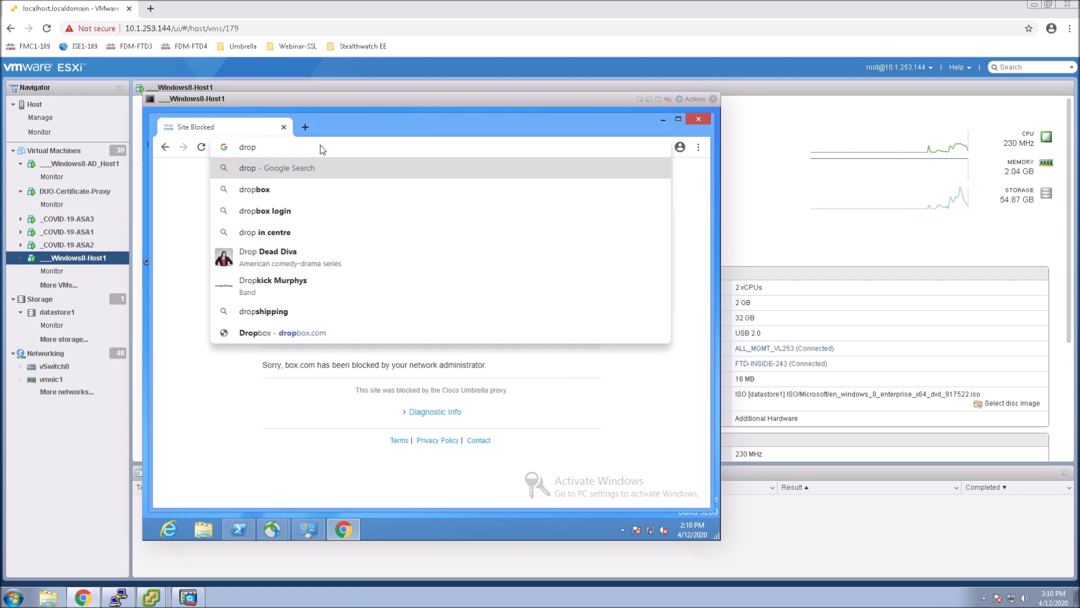
type("box.com")
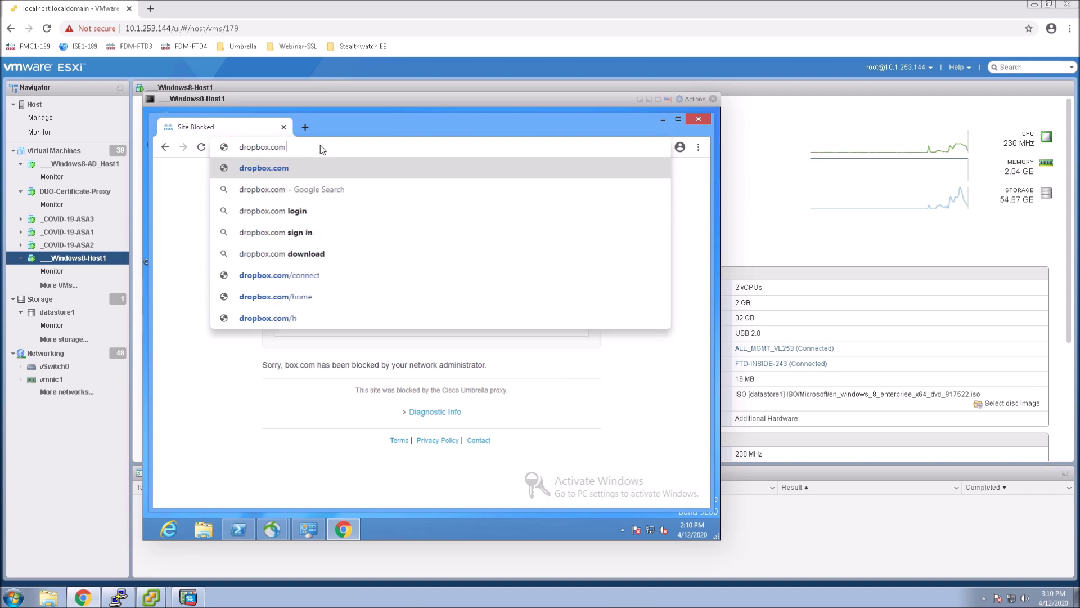
Step: Load dropbox.com, confirm its certificate chains through Cisco Umbrella, then close the browser
key("Return")
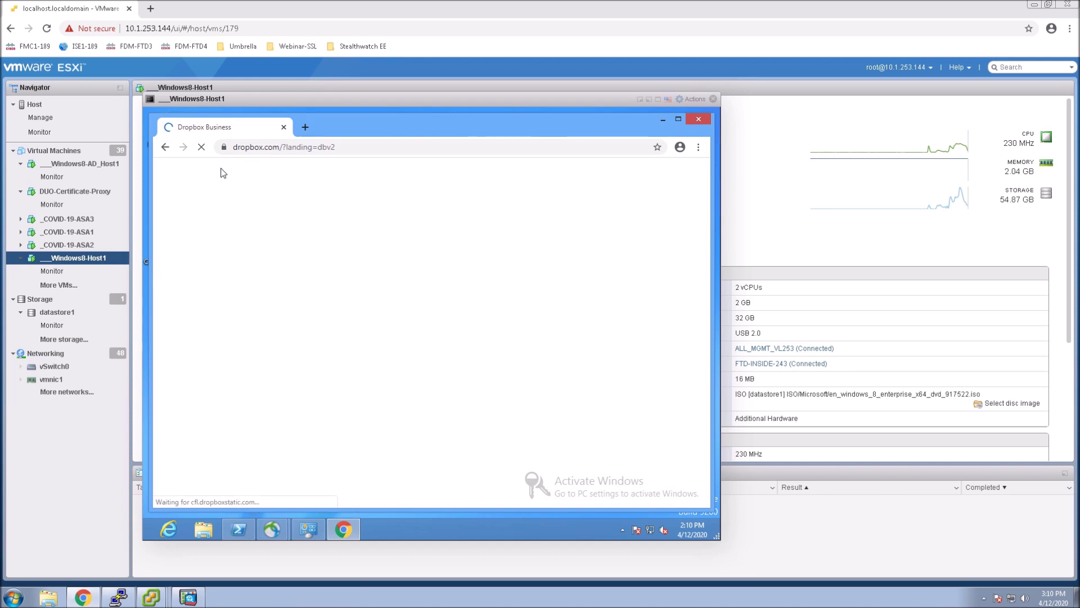
left_click(224, 148)
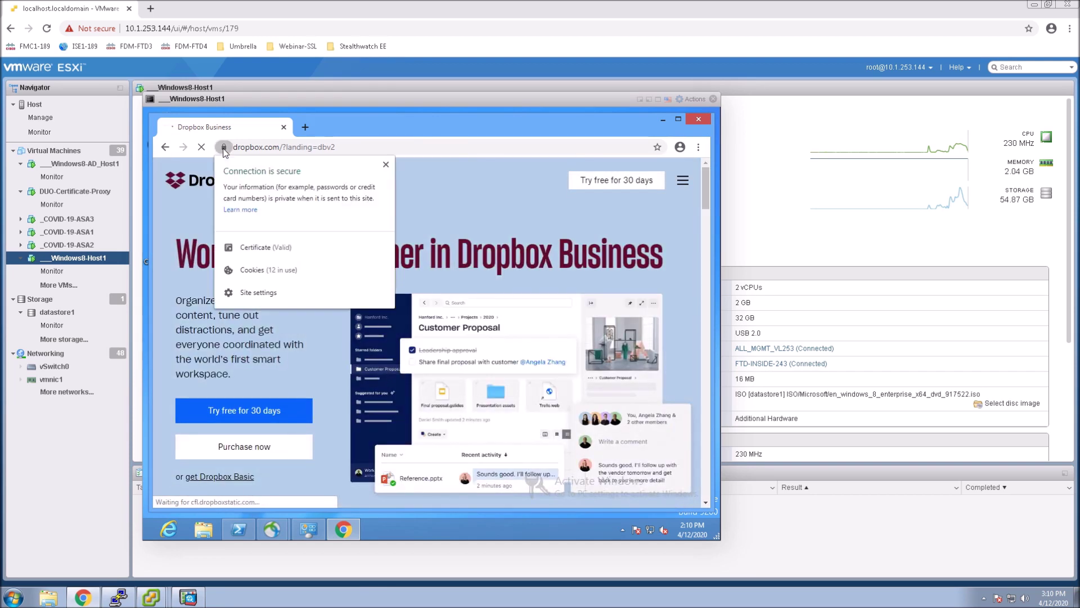
left_click(250, 248)
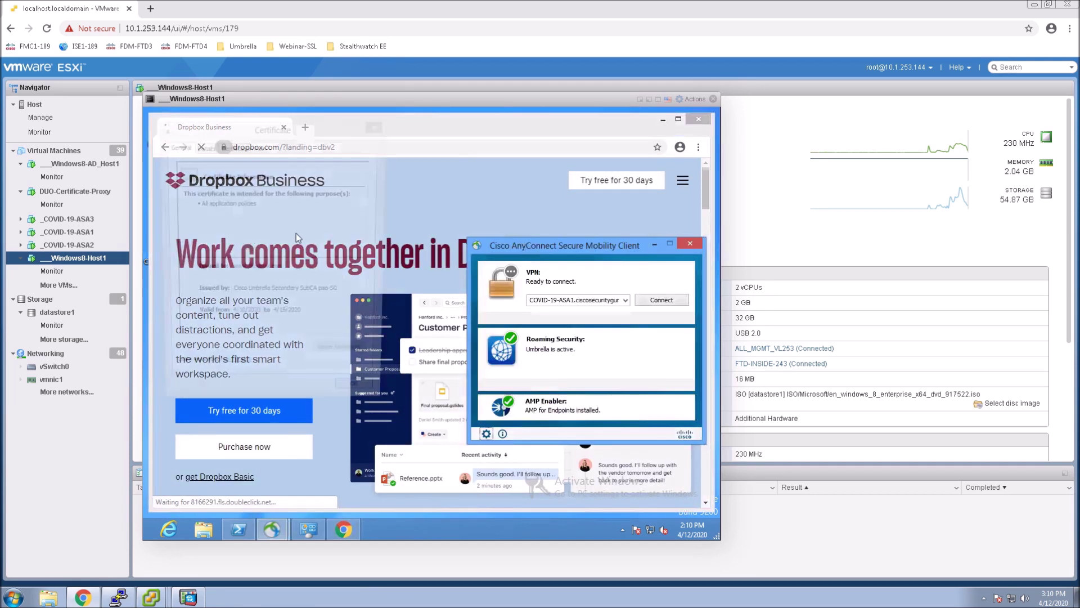
left_click(249, 147)
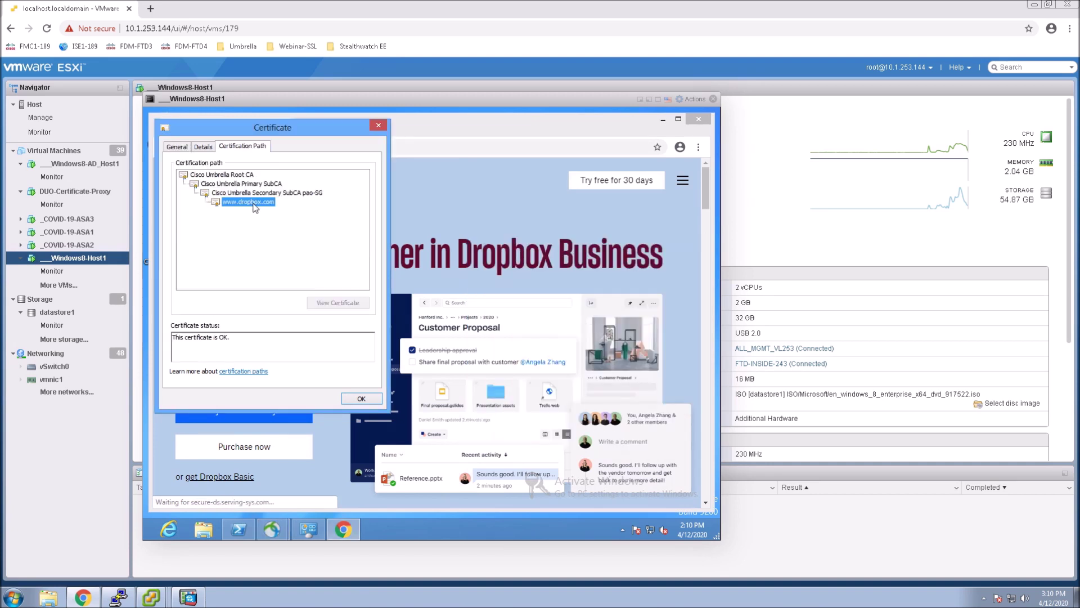
left_click(361, 399)
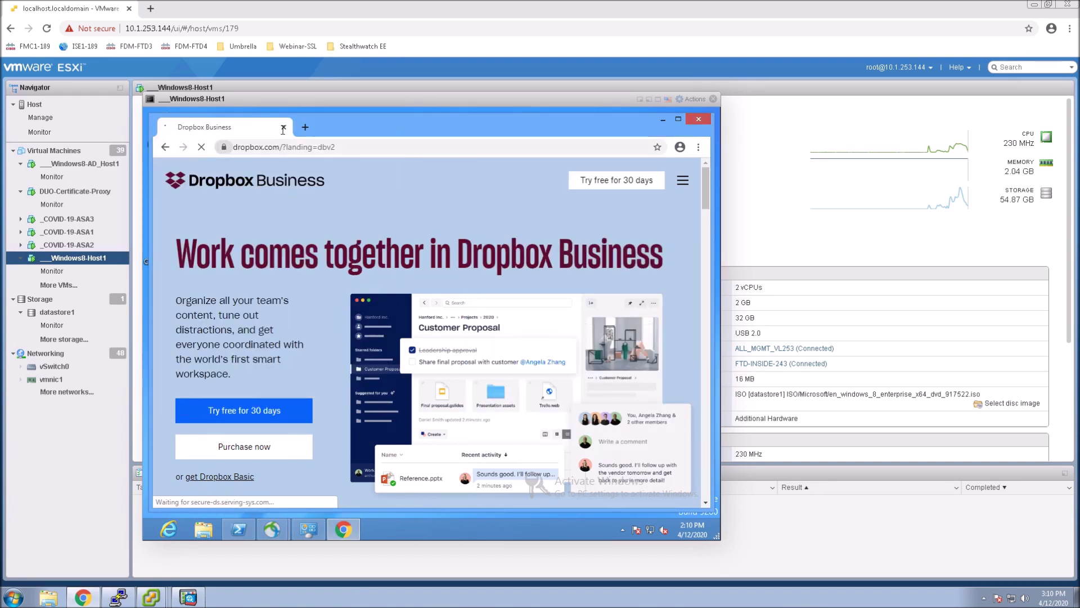
left_click(284, 128)
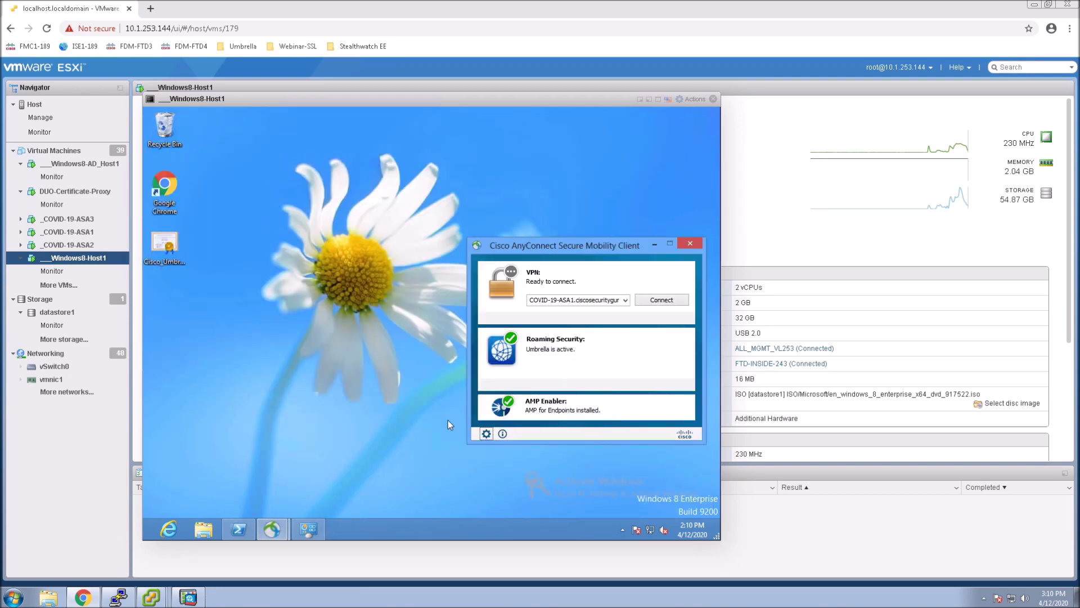
left_click(486, 434)
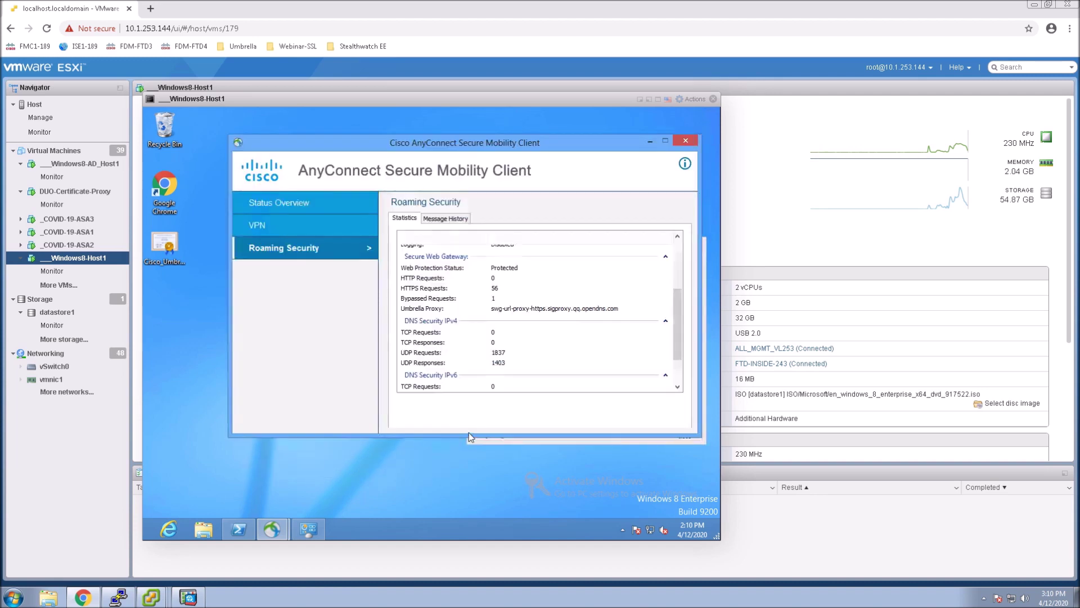
scroll(677, 262, "down", 4)
scroll(682, 304, "down", 2)
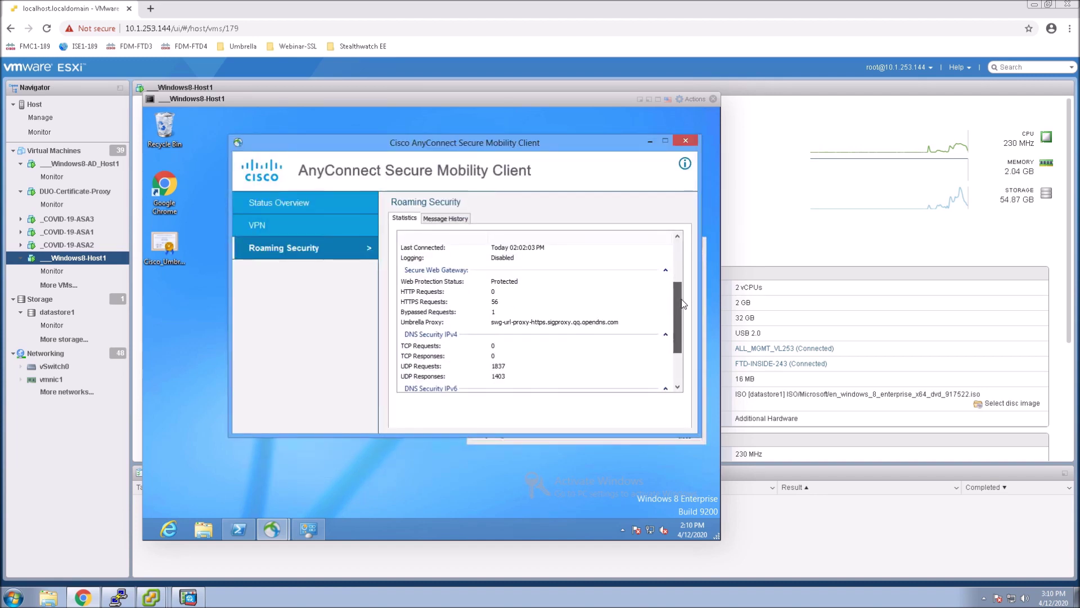
scroll(683, 313, "down", 2)
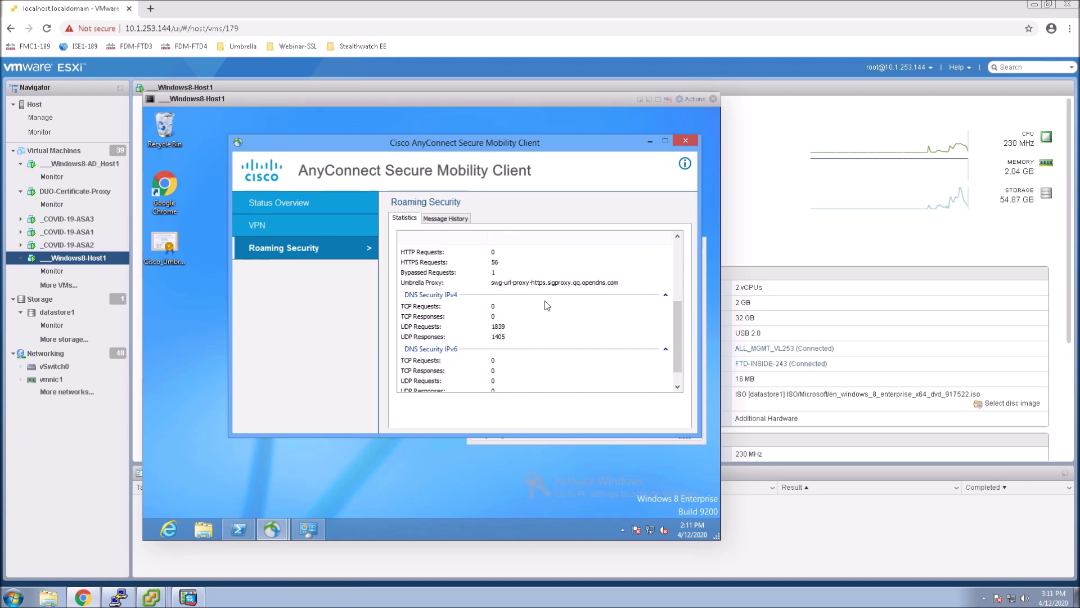
scroll(677, 359, "down", 1)
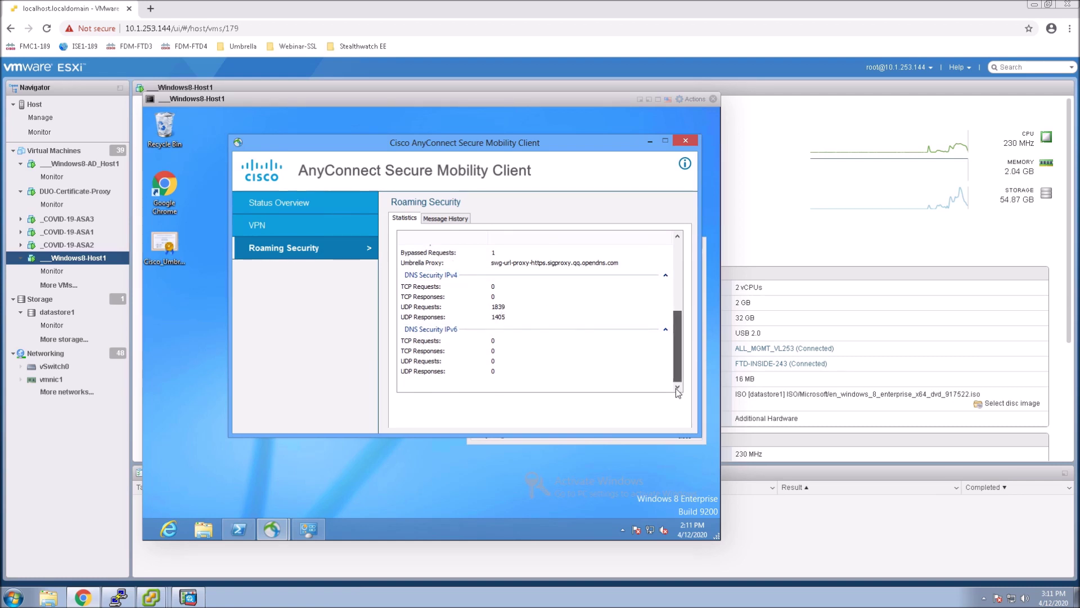
left_click(685, 140)
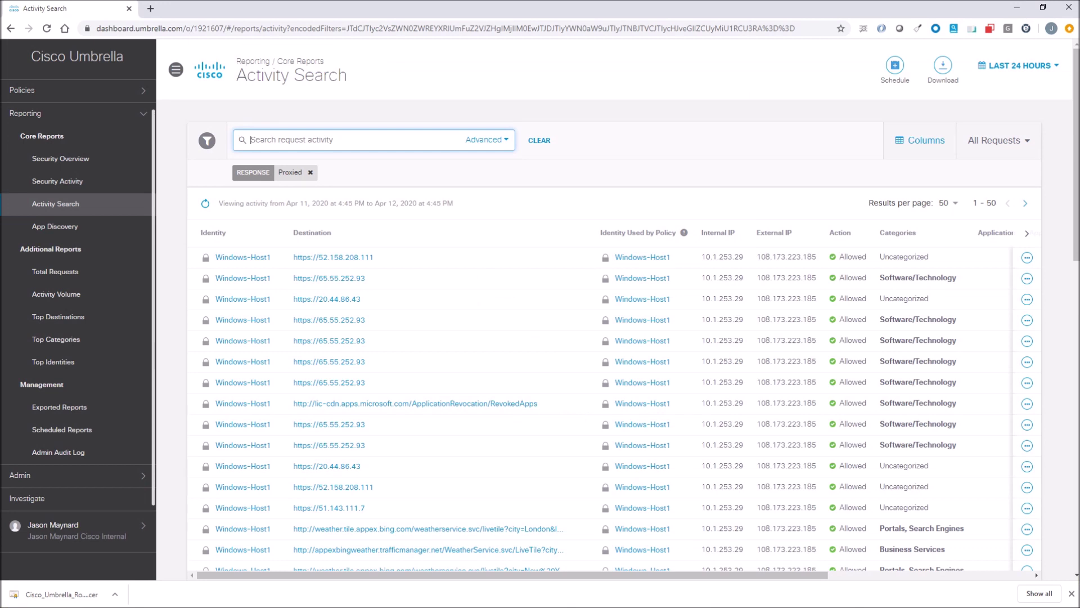
Step: Filter Activity Search to gmail.com and view the first request's full details
type("gmail.com")
key("Return")
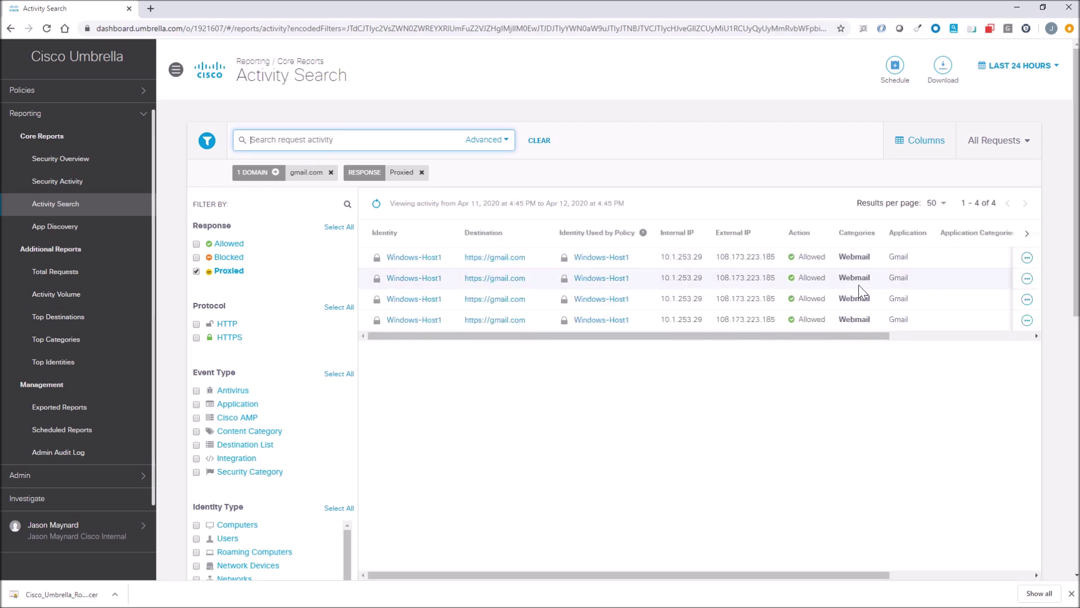
left_click(1025, 259)
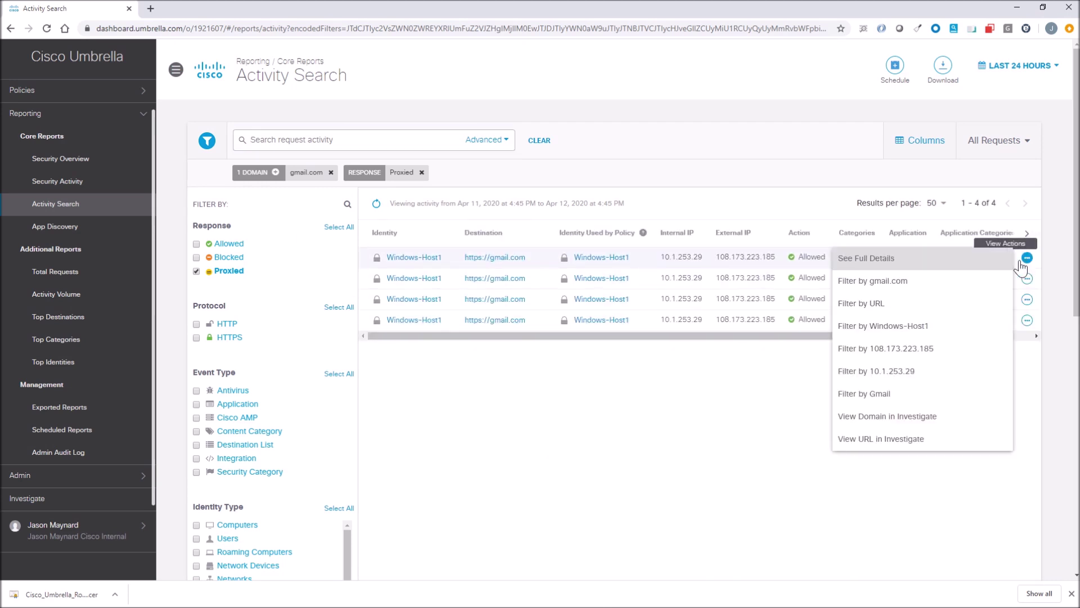
left_click(902, 259)
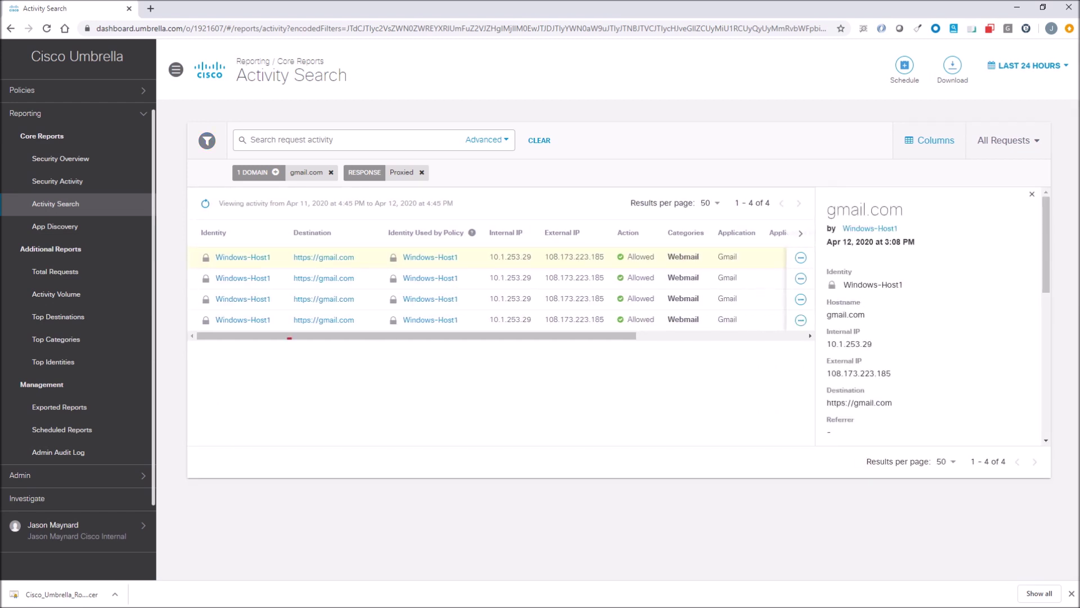
scroll(871, 371, "down", 3)
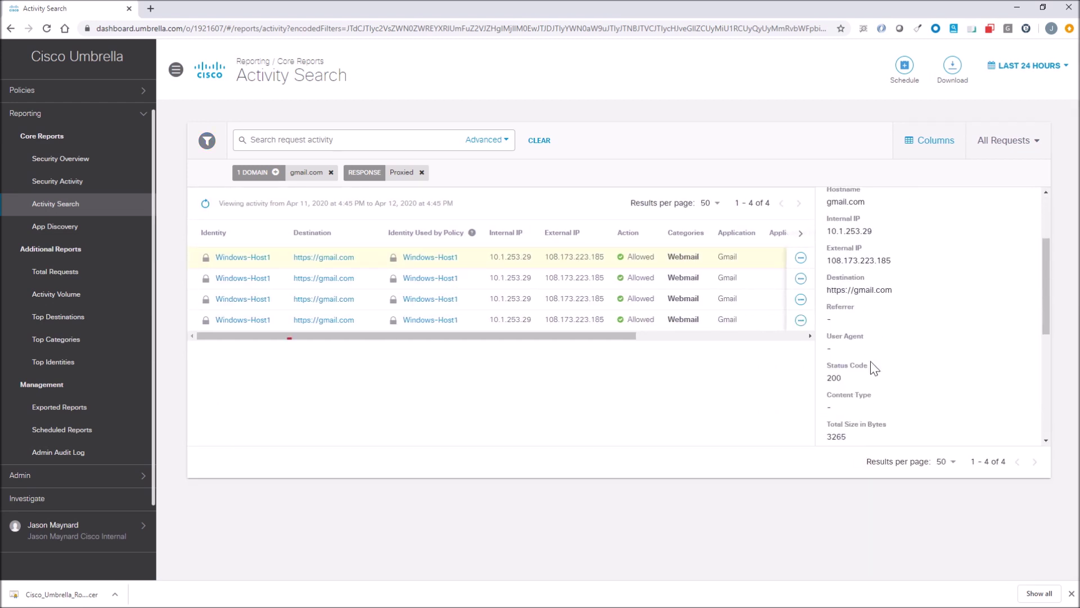
scroll(859, 320, "down", 4)
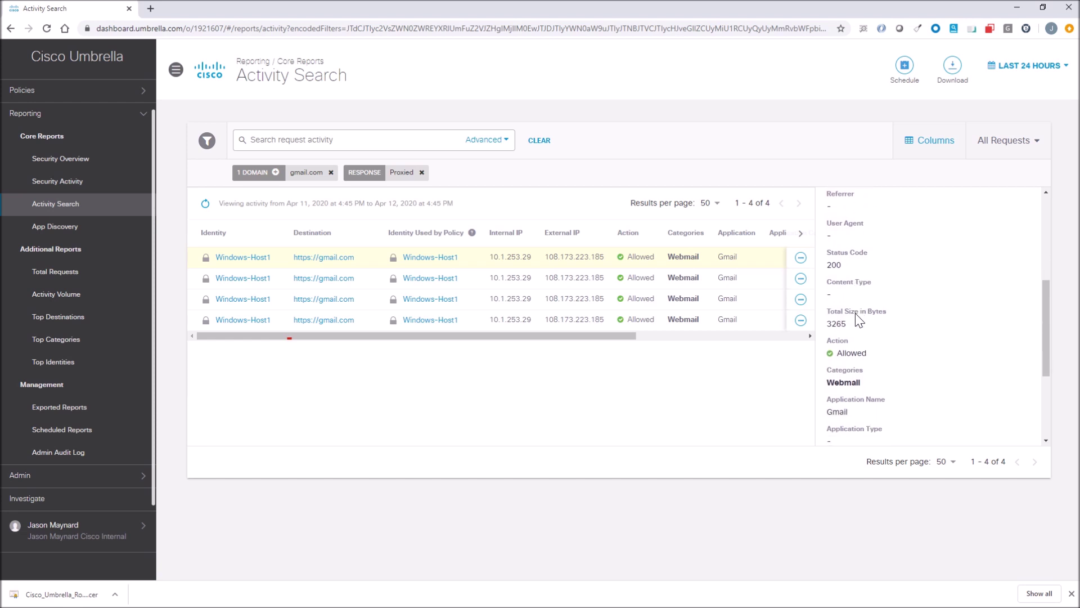
scroll(857, 385, "down", 2)
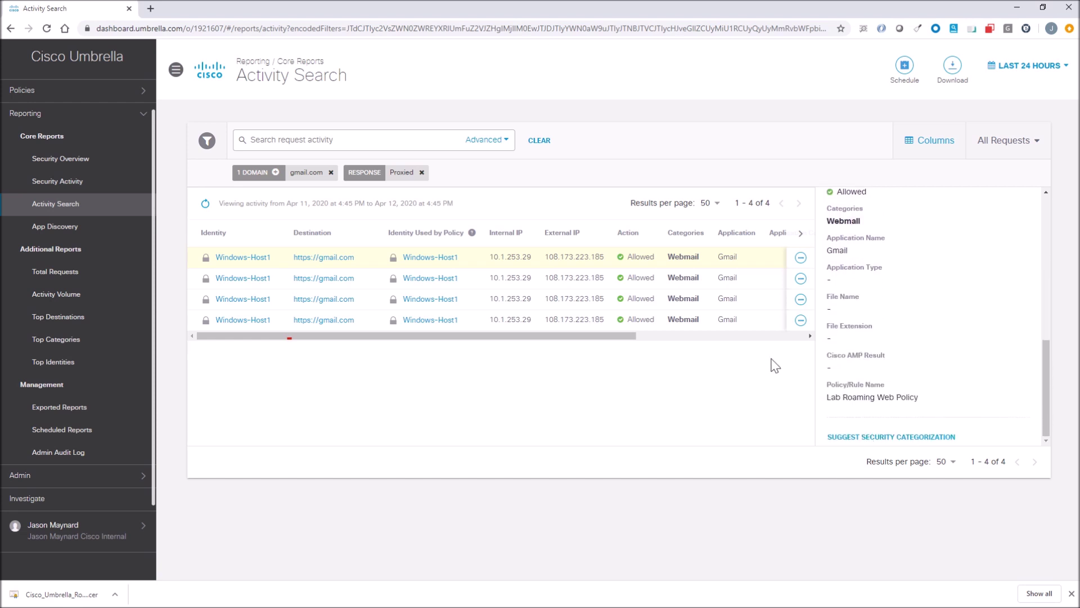
scroll(927, 292, "up", 10)
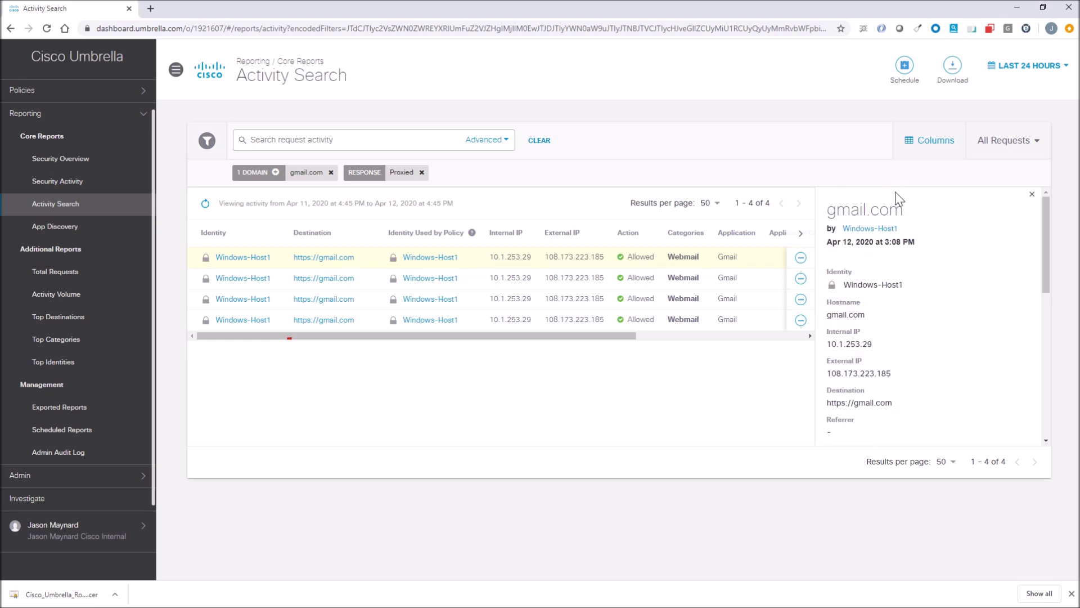
Step: Add the File Name, DNS Type, Referrer, Status Code and Content Type columns to the table
left_click(956, 141)
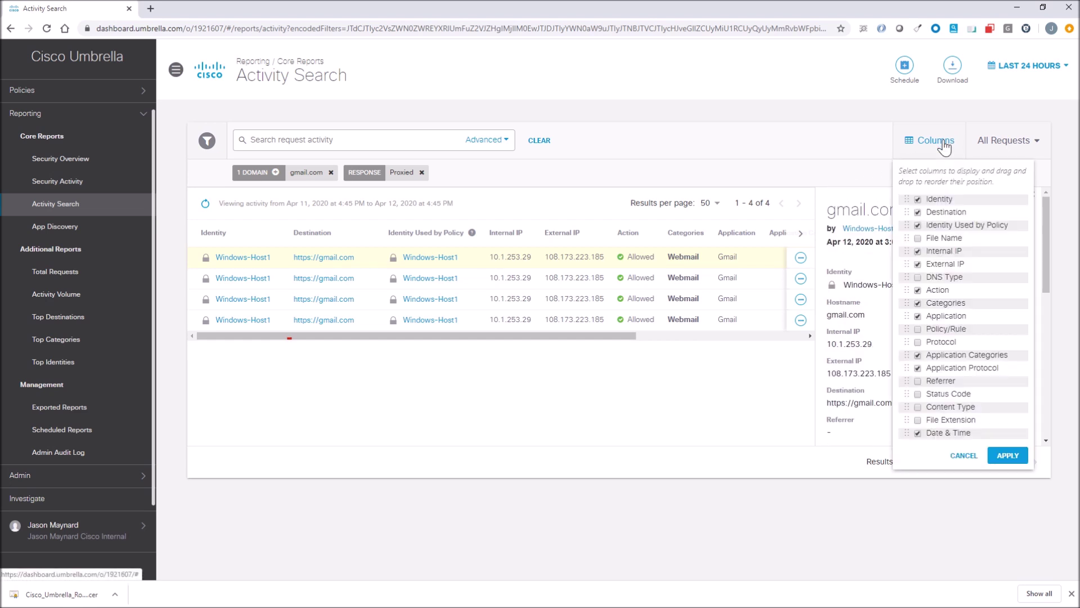
left_click(918, 238)
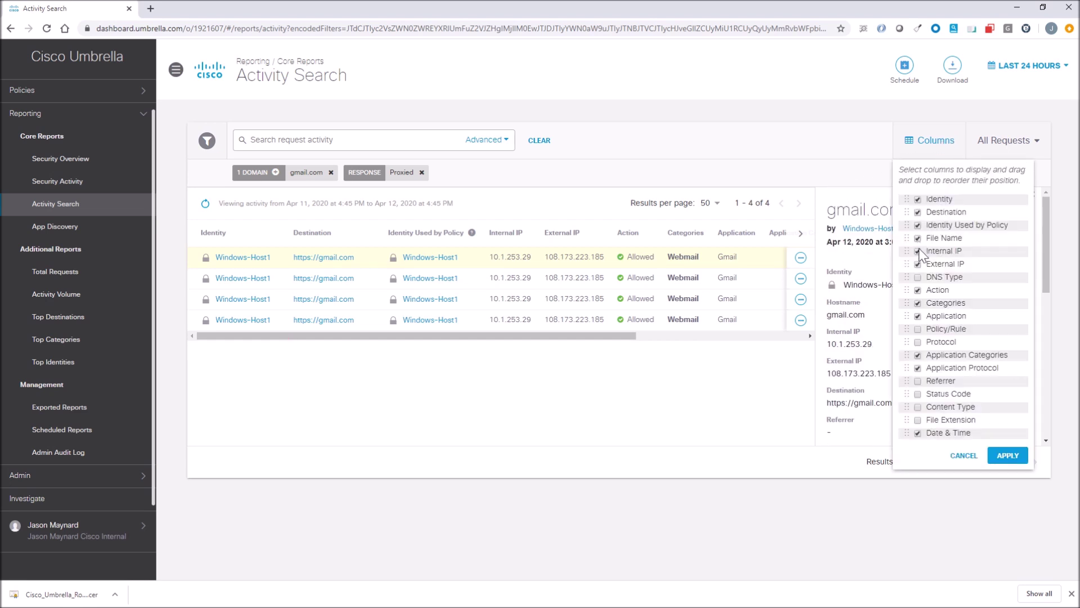
left_click(918, 277)
left_click(917, 381)
left_click(918, 394)
left_click(918, 406)
left_click(1008, 455)
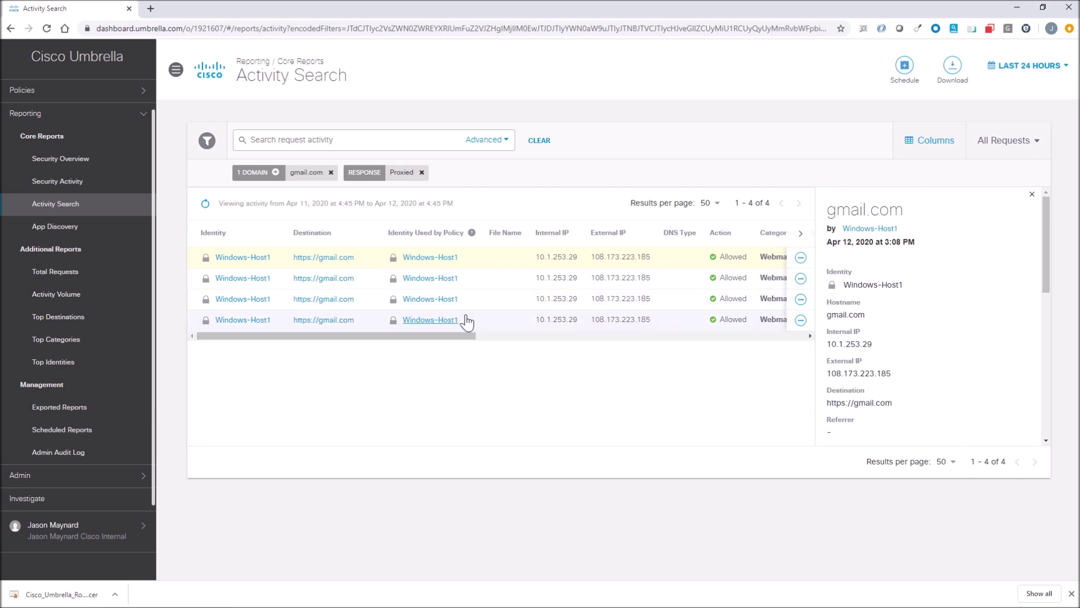
Step: Close the gmail.com request details and remove the gmail.com domain filter
left_click(1033, 195)
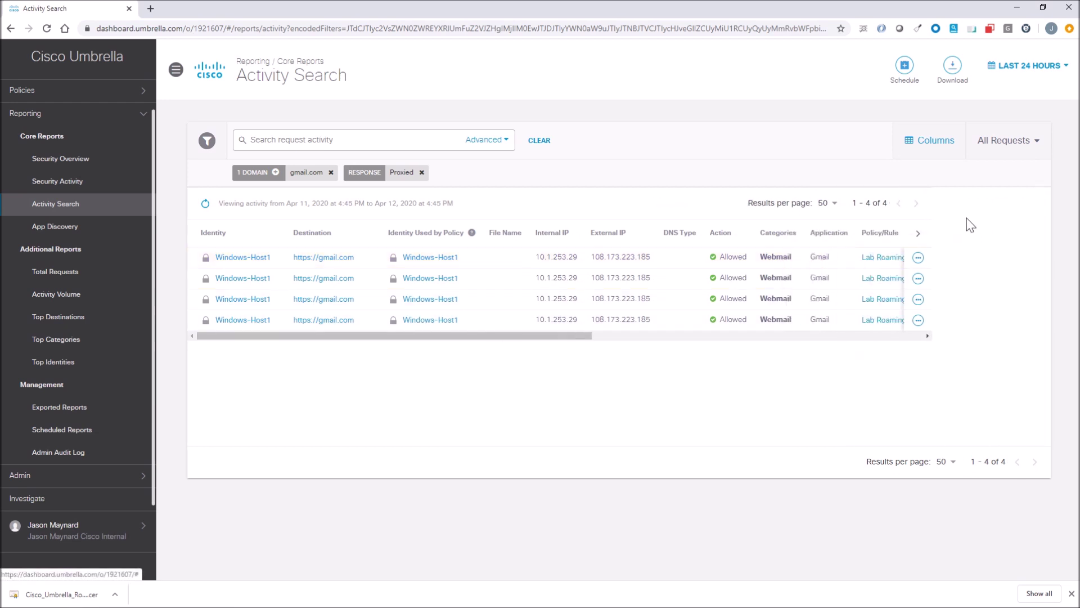
left_click_drag(619, 336, 936, 350)
scroll(458, 315, "left", 9)
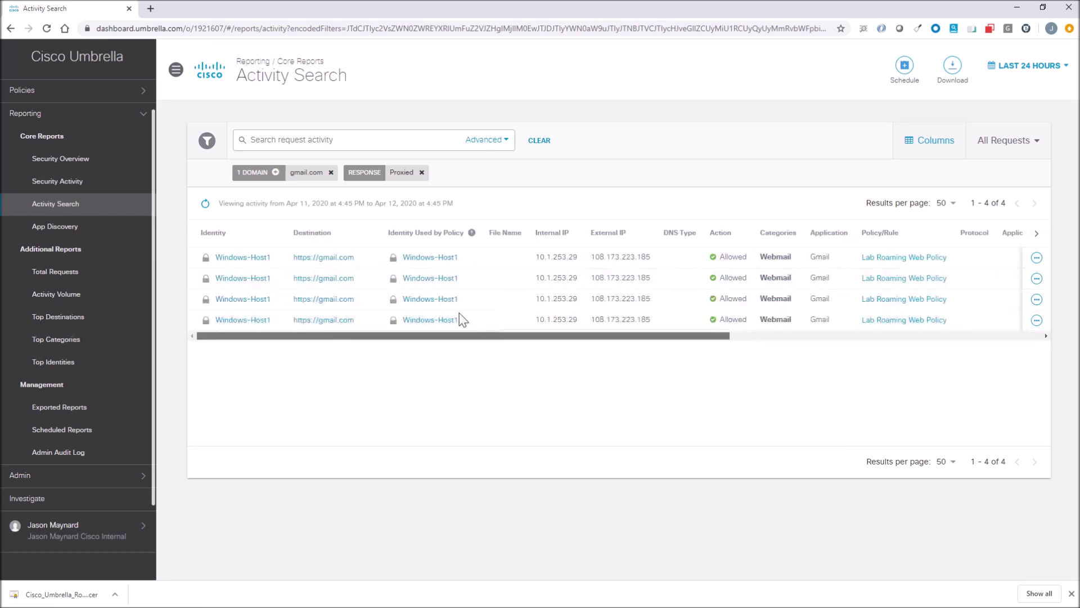
left_click(332, 172)
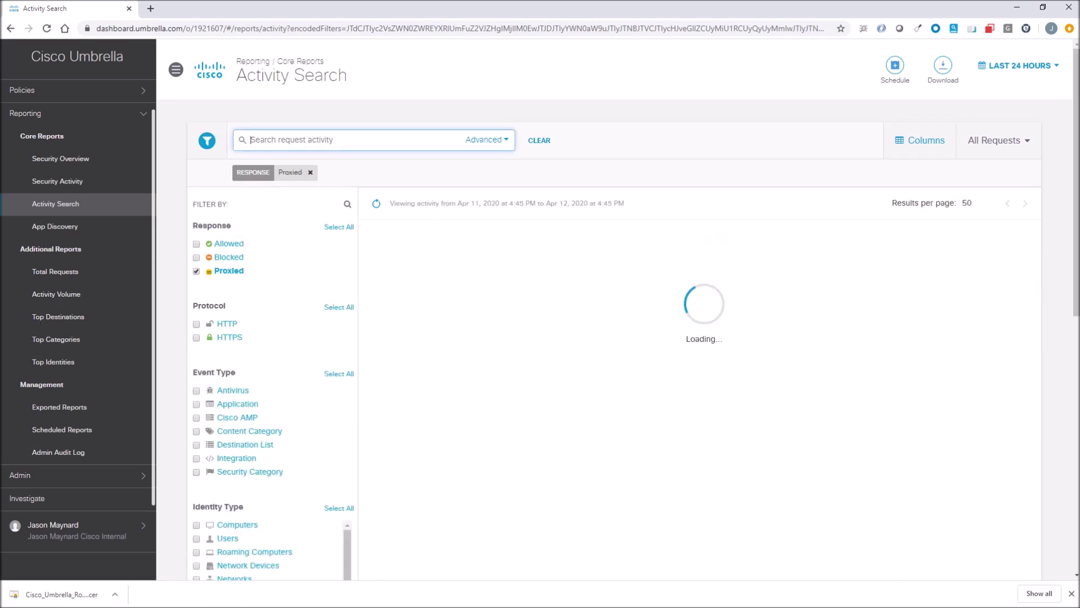
Step: Filter proxied activity to box.com and widen the results columns
type("box.com")
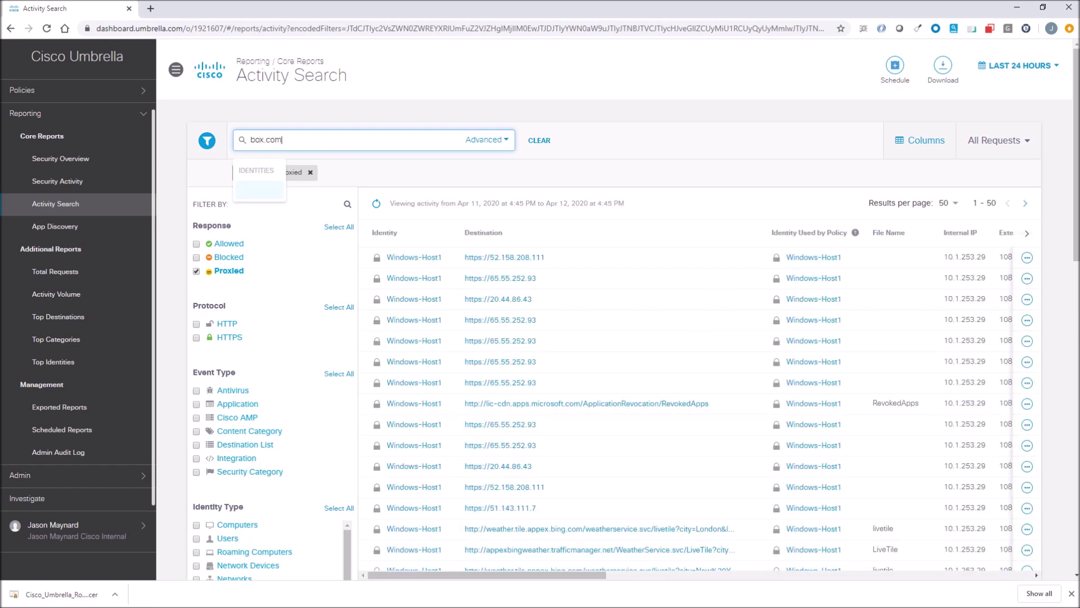
key("Return")
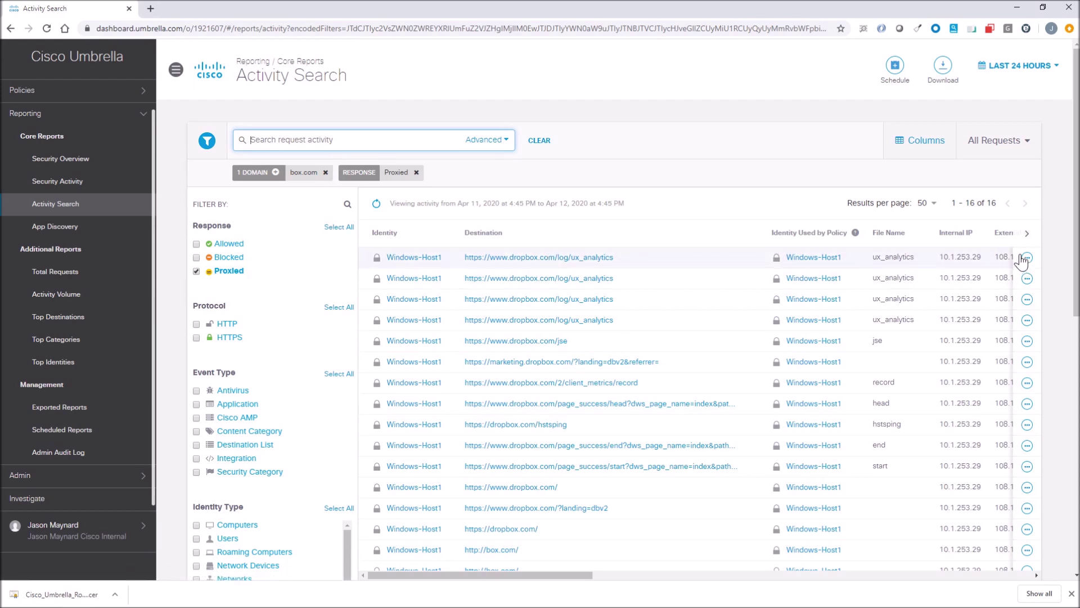
left_click_drag(572, 575, 752, 575)
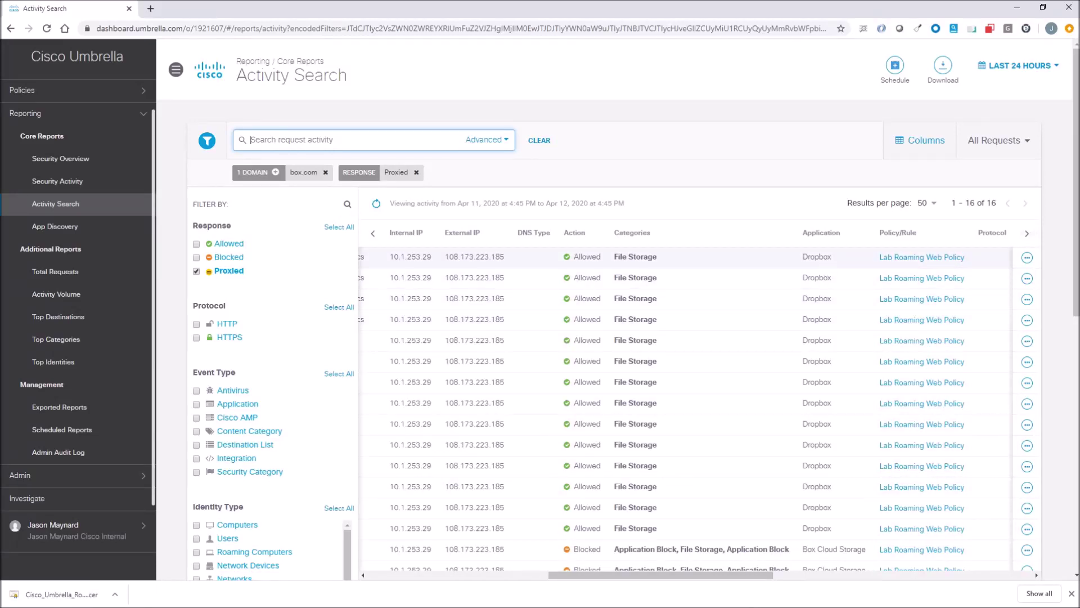
left_click_drag(745, 571, 913, 566)
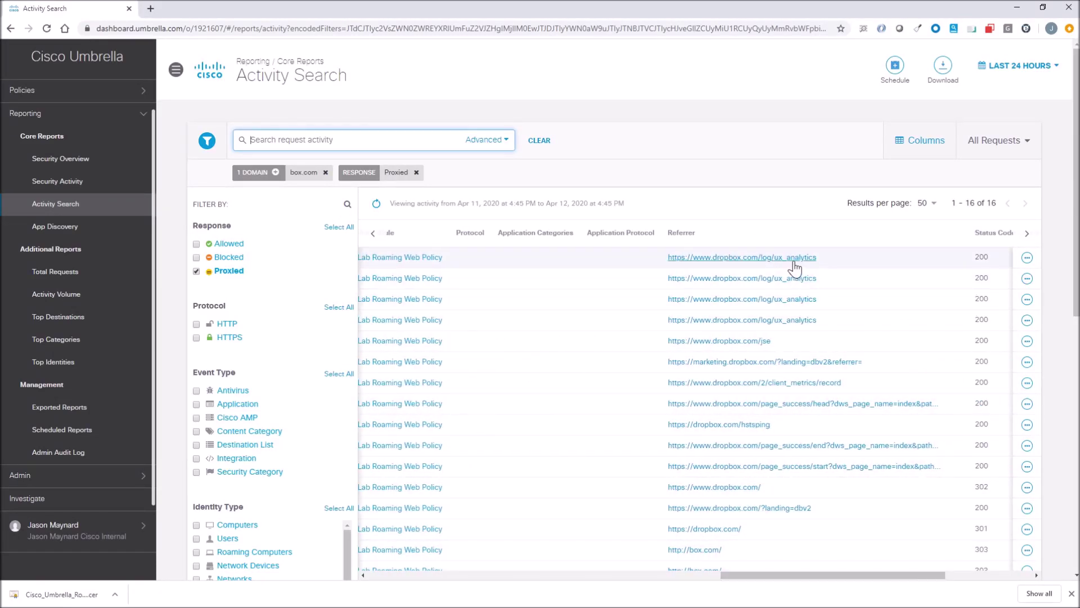
left_click_drag(883, 576, 1004, 578)
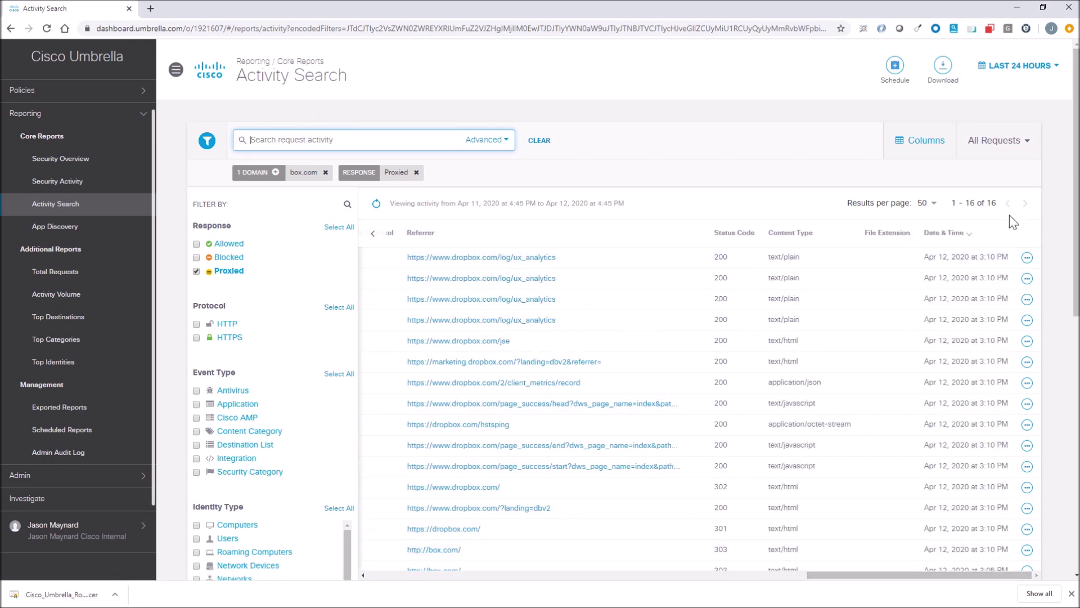
Step: Review full details of the first dropbox.com request, showing it Allowed under Lab Roaming Web Policy
left_click(1028, 257)
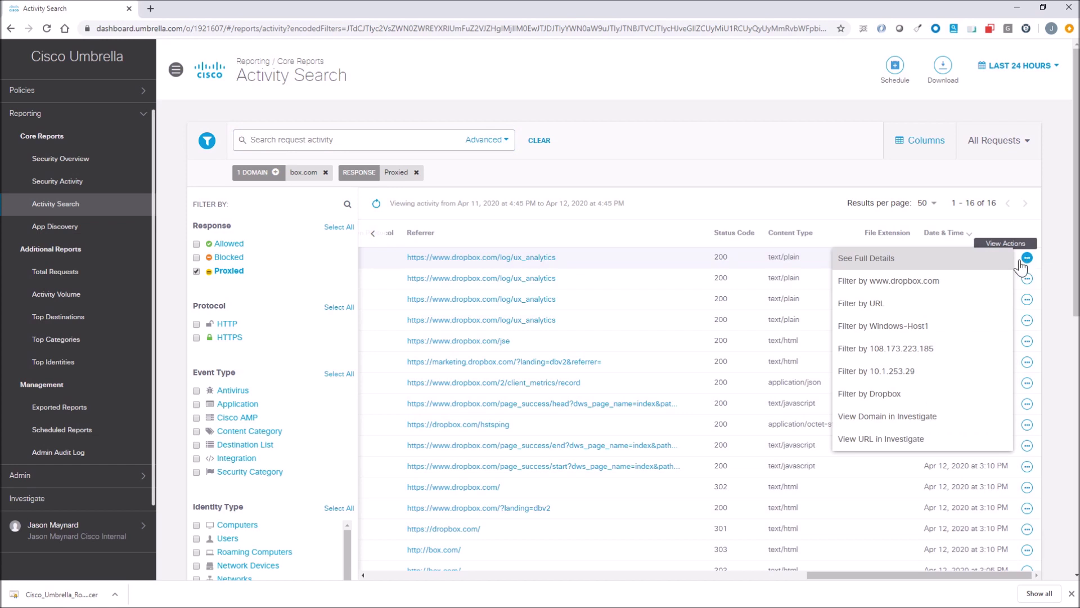
left_click(940, 270)
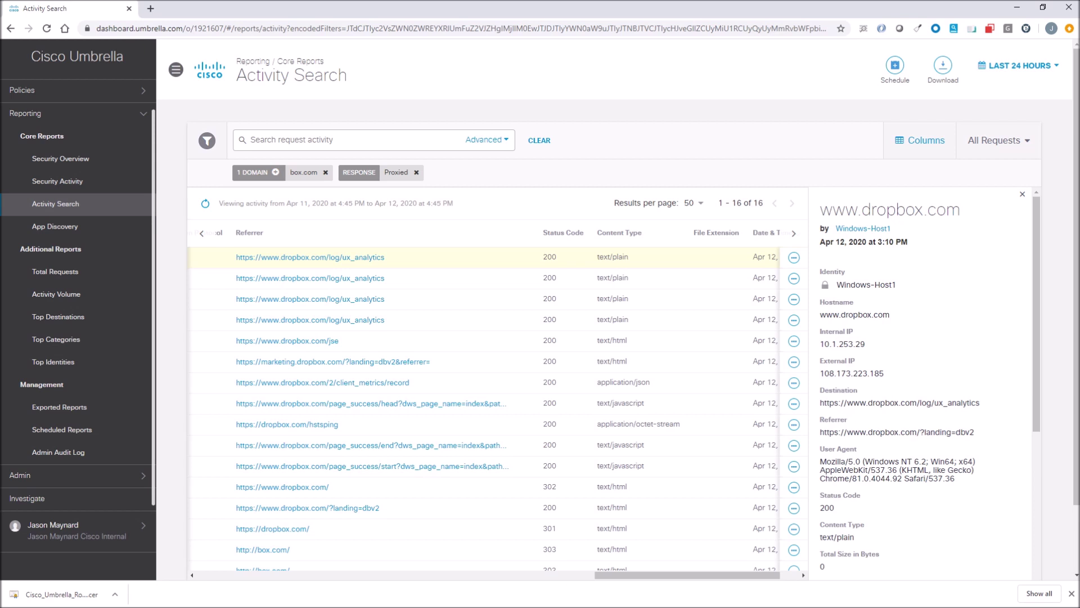
scroll(975, 446, "down", 2)
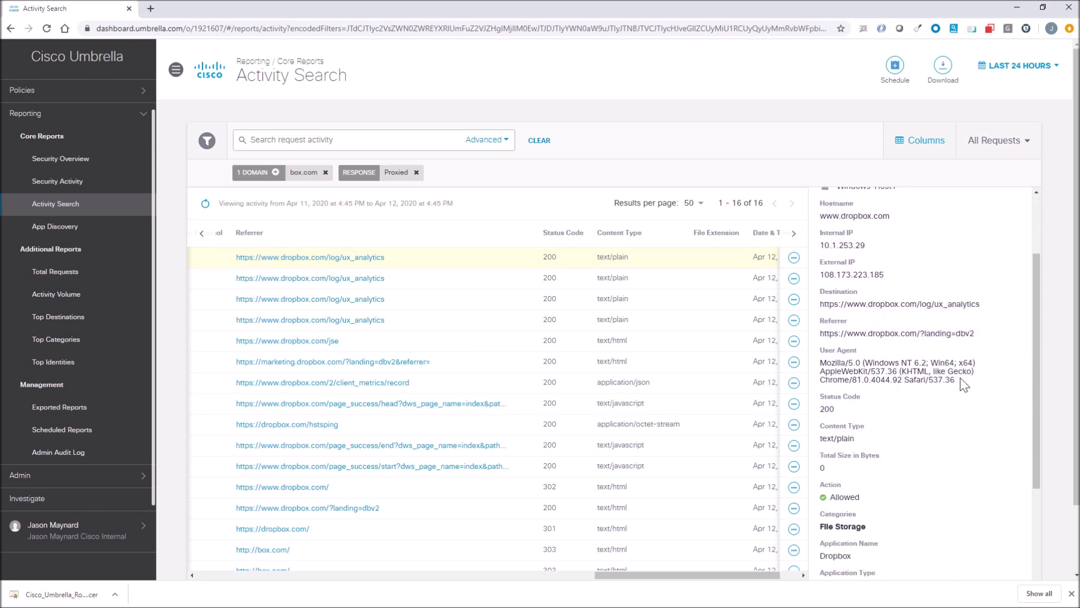
scroll(861, 332, "down", 3)
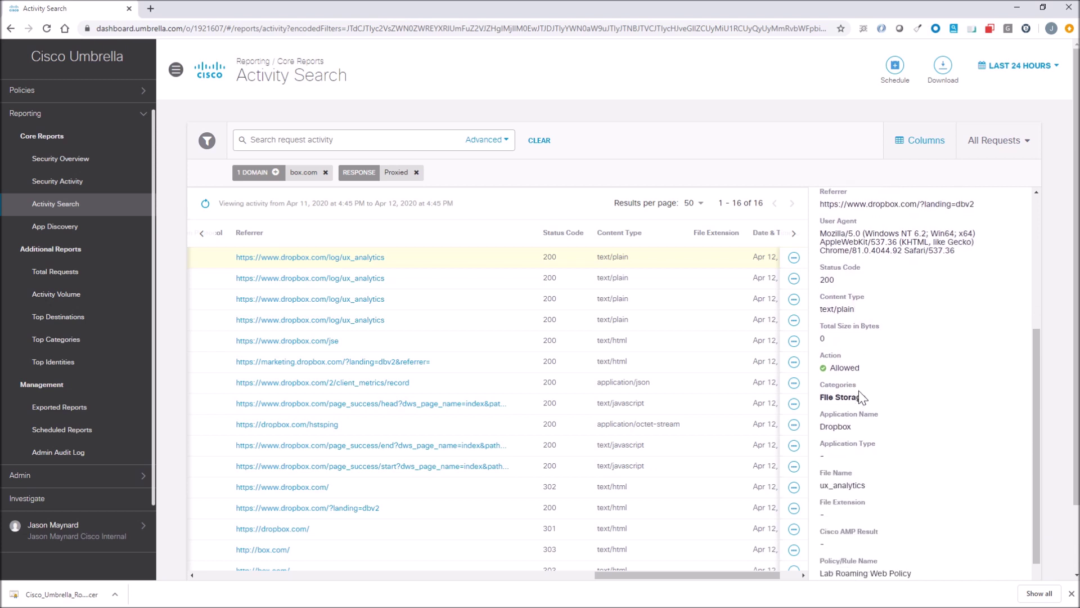
scroll(861, 396, "down", 1)
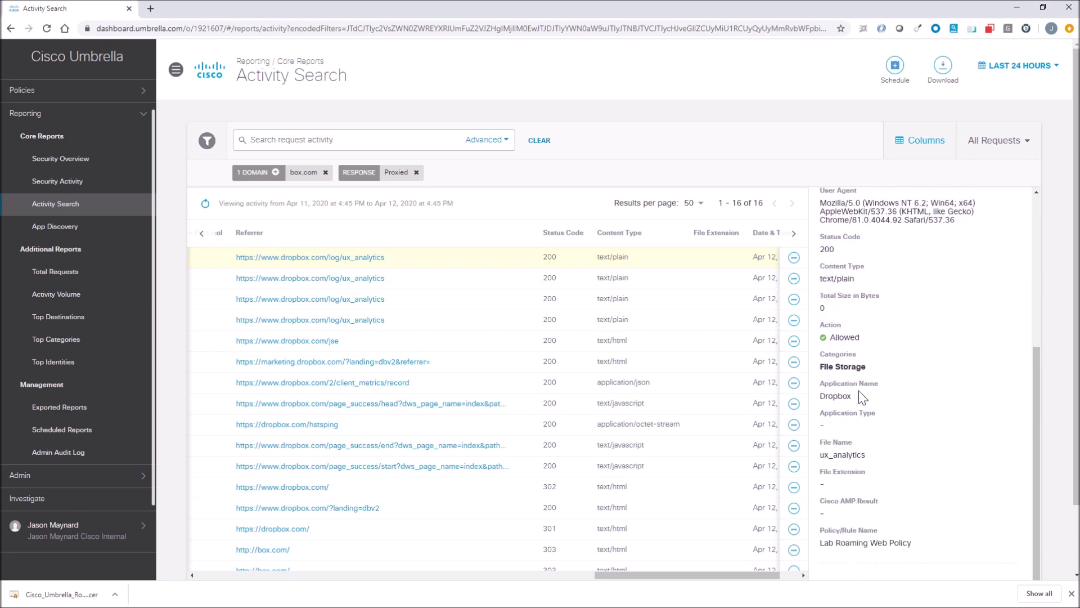
scroll(858, 388, "up", 5)
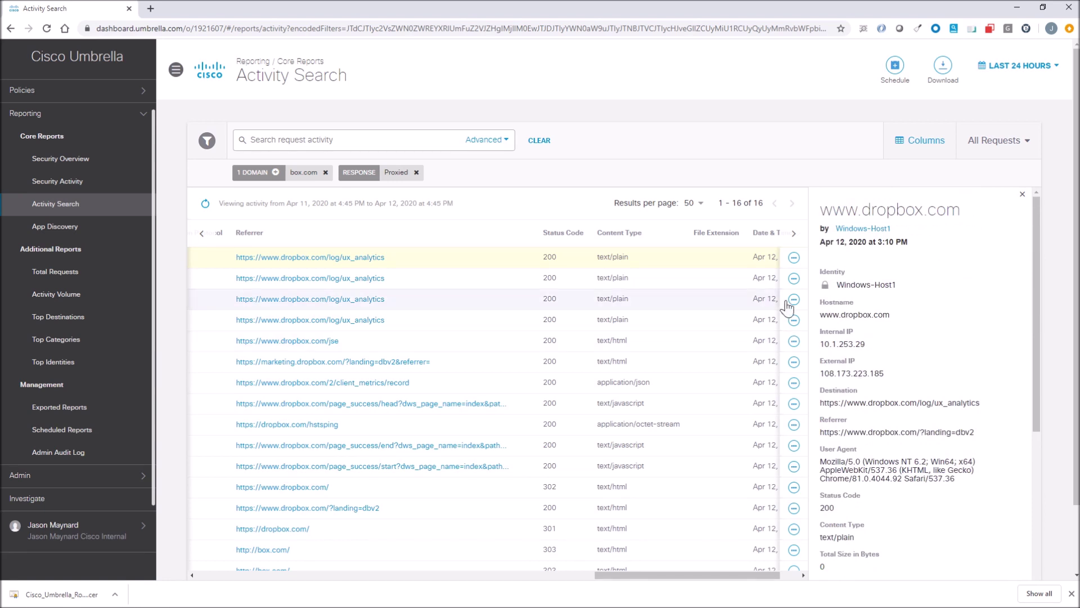
Step: Replace the box.com domain filter with playboy.com
left_click(326, 173)
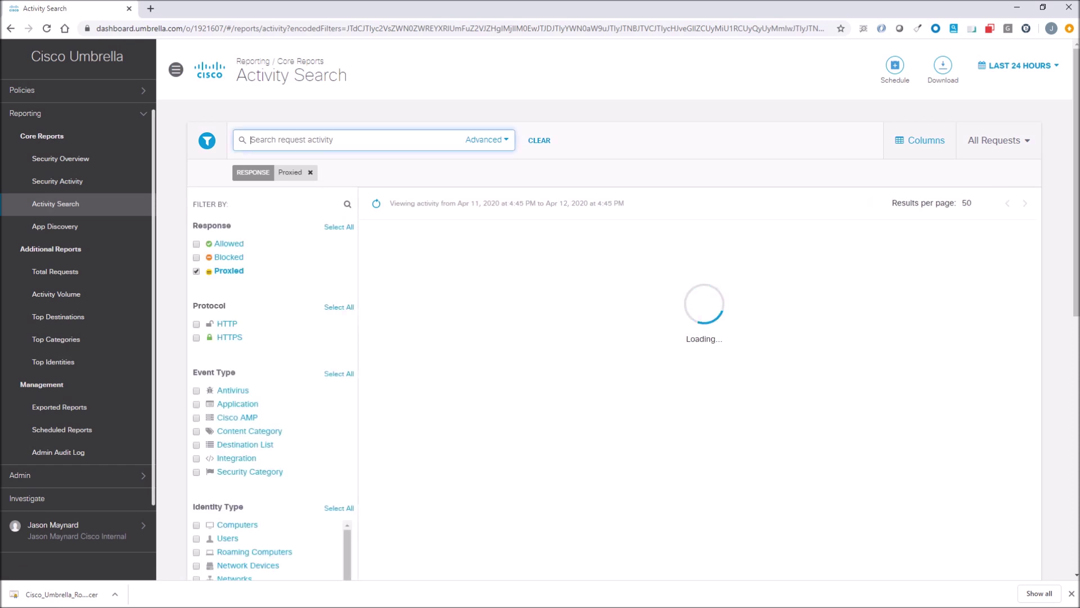
type("playboy.com")
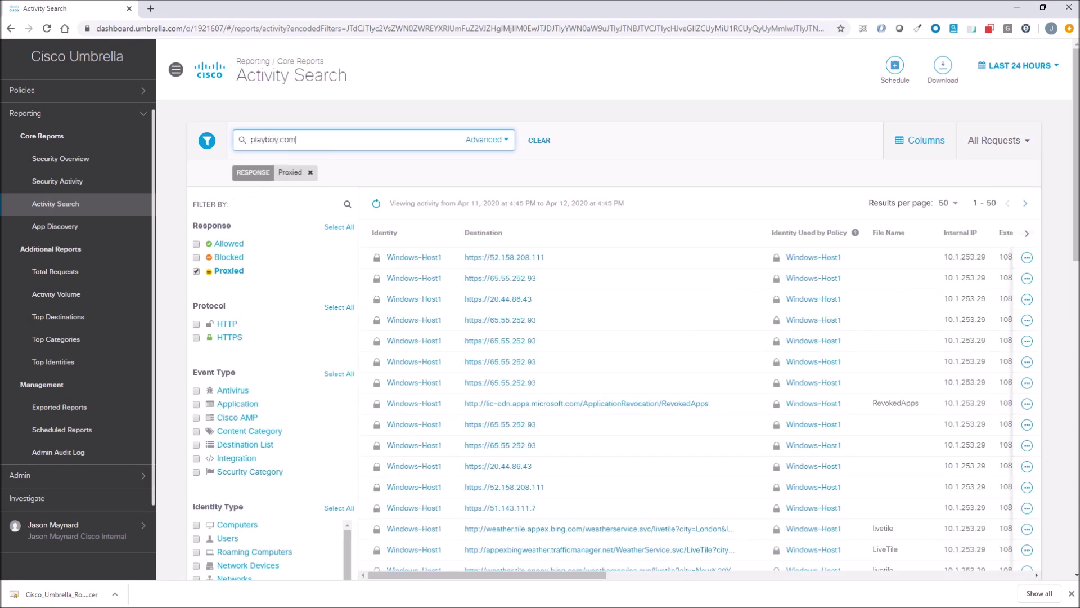
key("Return")
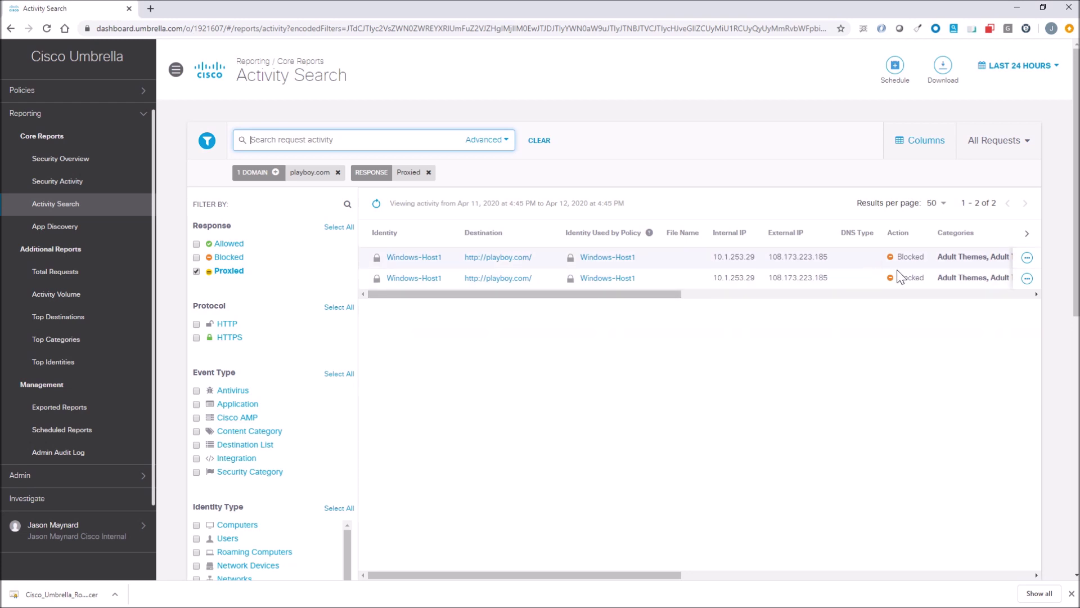
left_click_drag(683, 293, 822, 294)
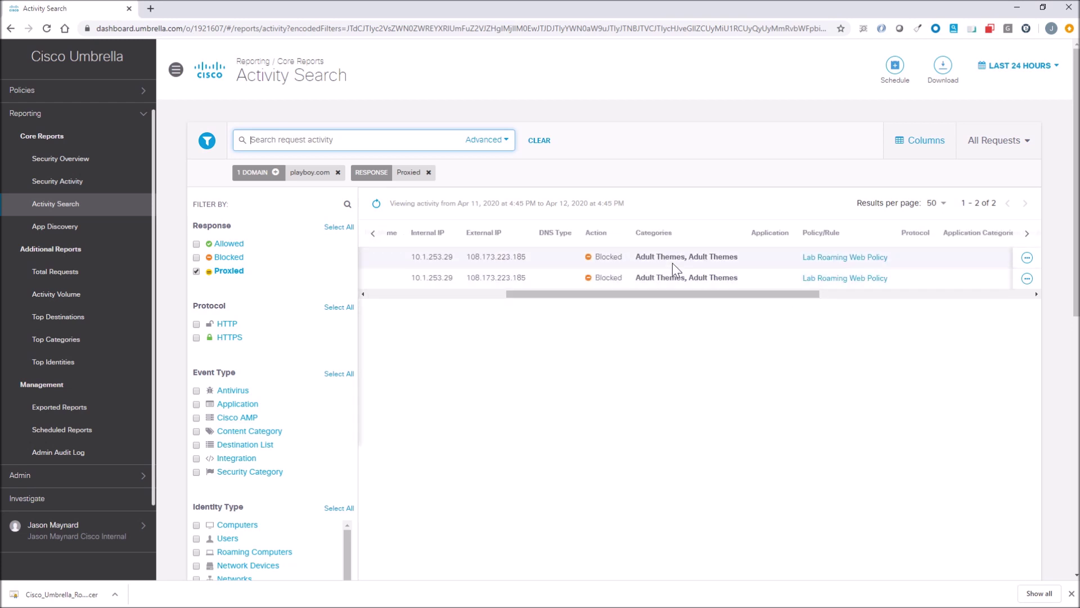
Step: Review full details of the first playboy.com request, blocked for Adult Themes
left_click(1027, 257)
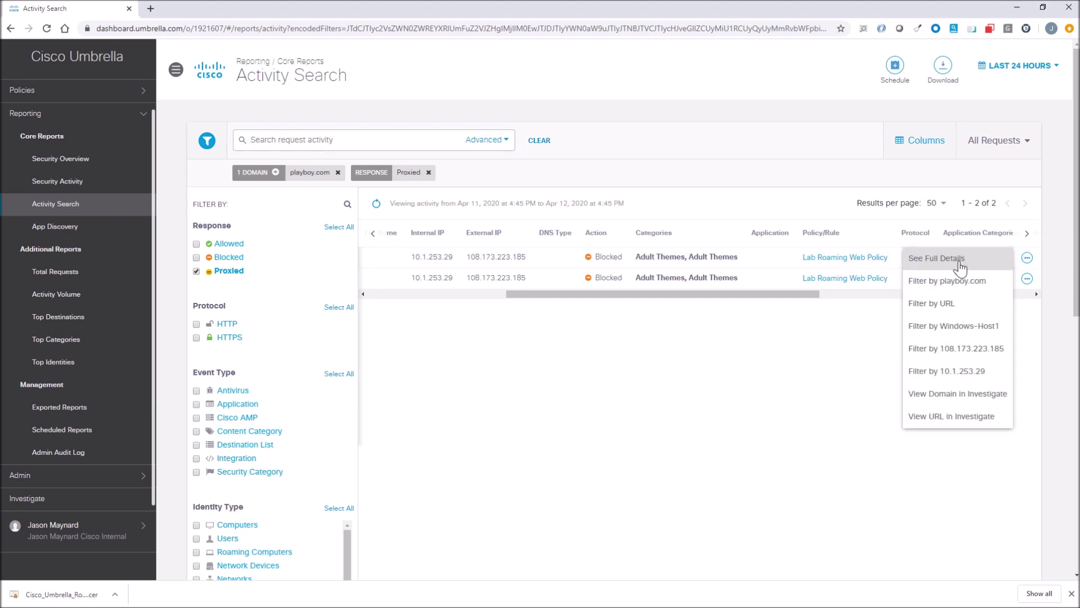
left_click(937, 259)
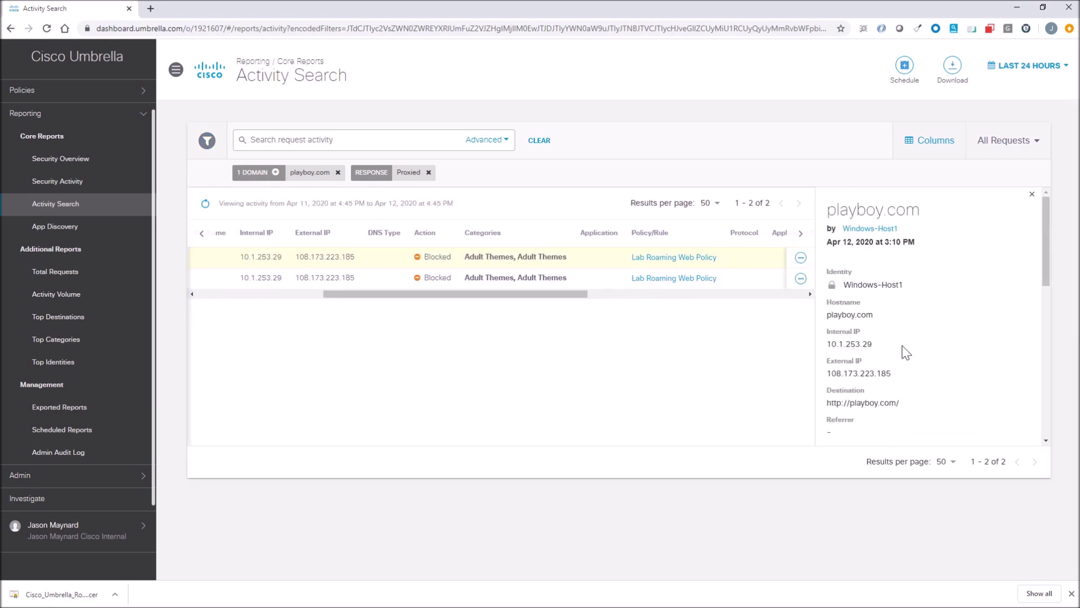
scroll(882, 336, "down", 1)
scroll(882, 335, "down", 4)
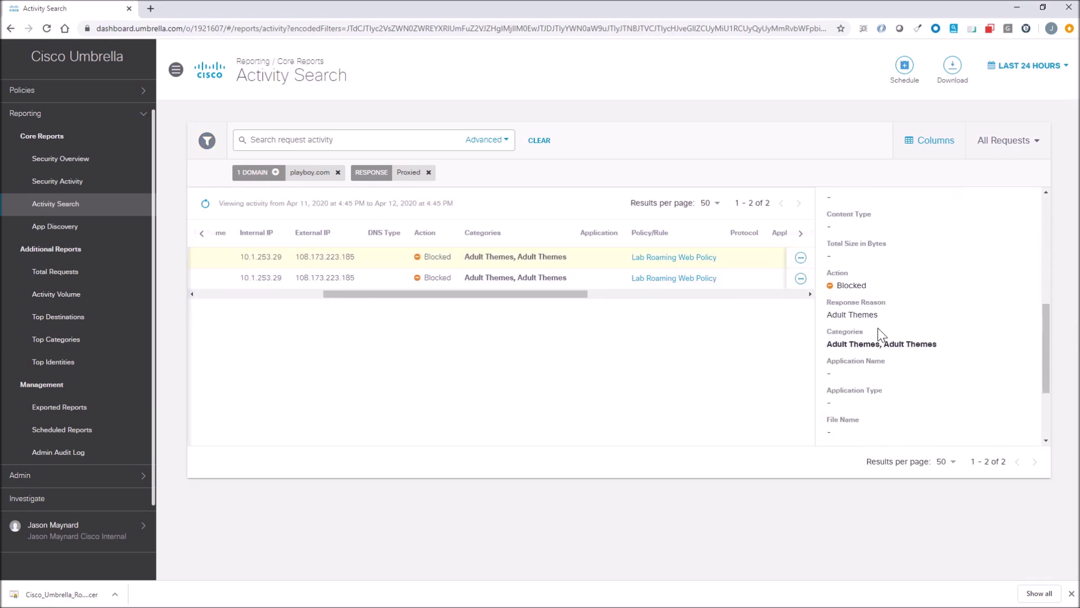
scroll(866, 298, "down", 1)
scroll(866, 298, "down", 2)
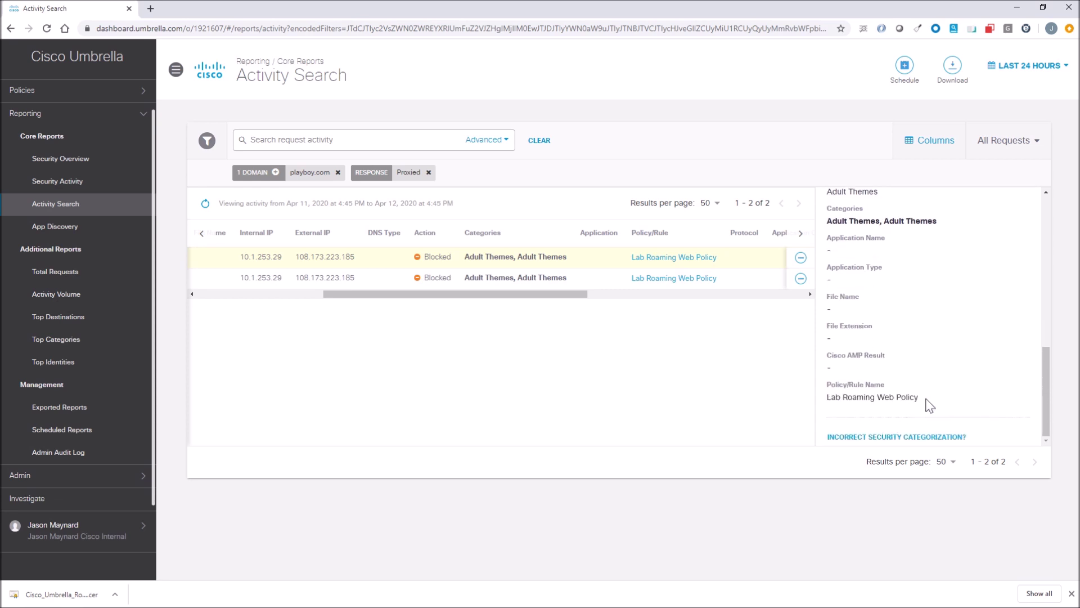
scroll(928, 403, "up", 1)
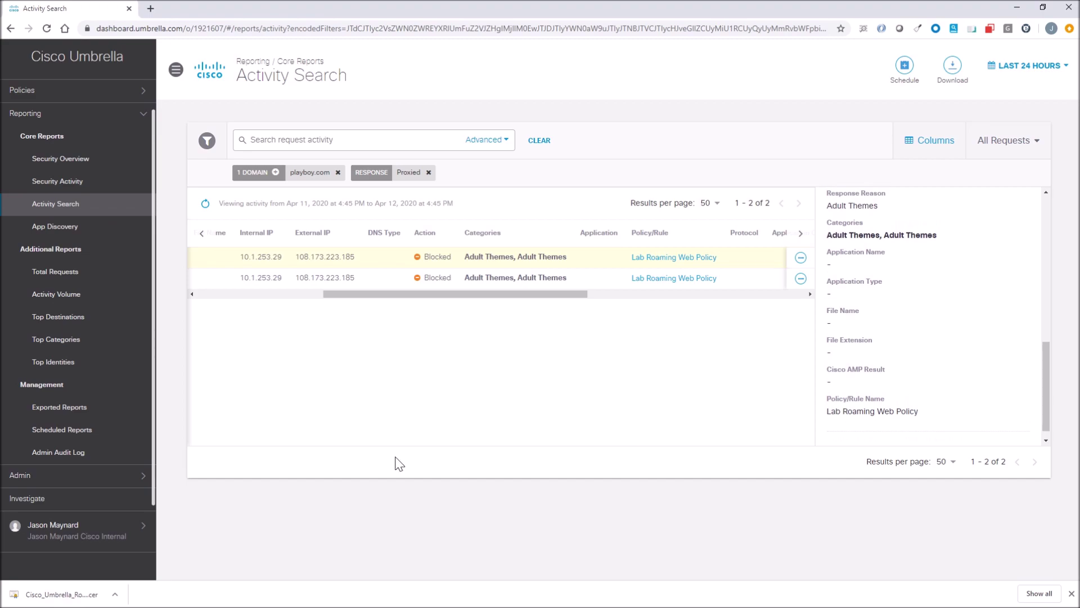